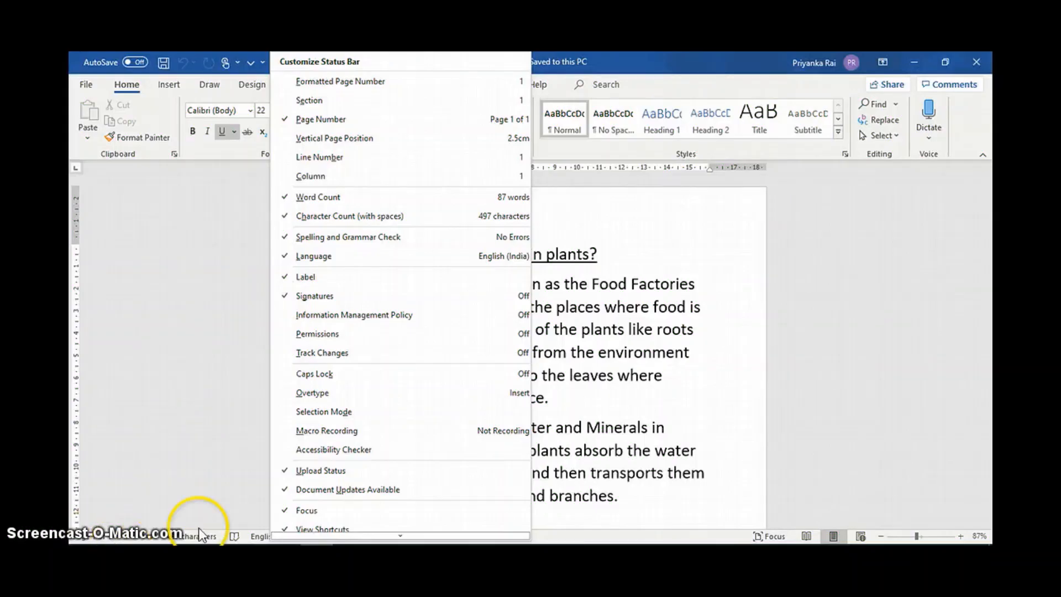
Turn on the line number display in the status bar.
click(322, 158)
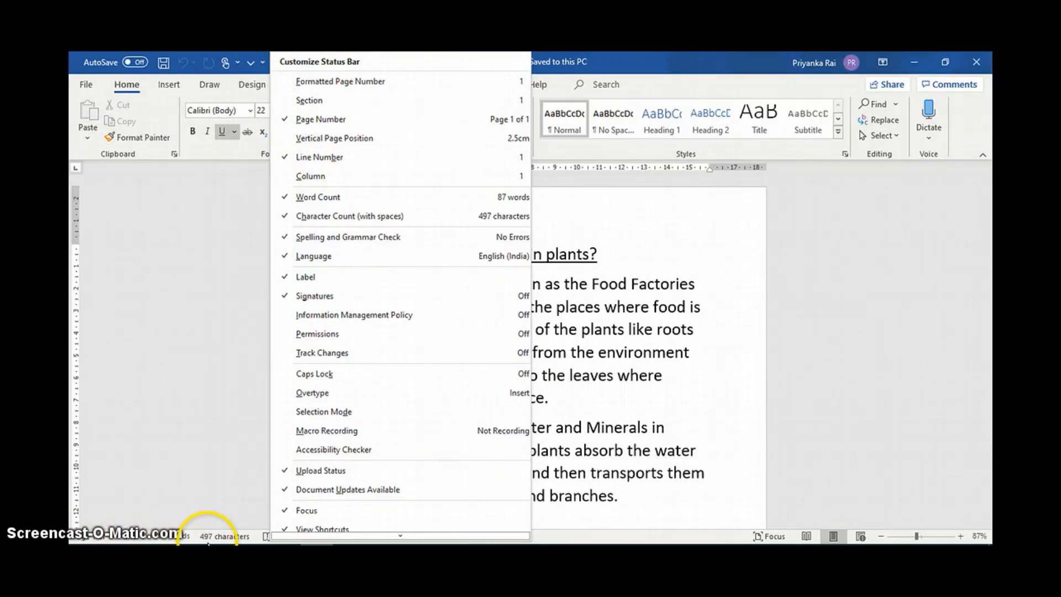
click(241, 500)
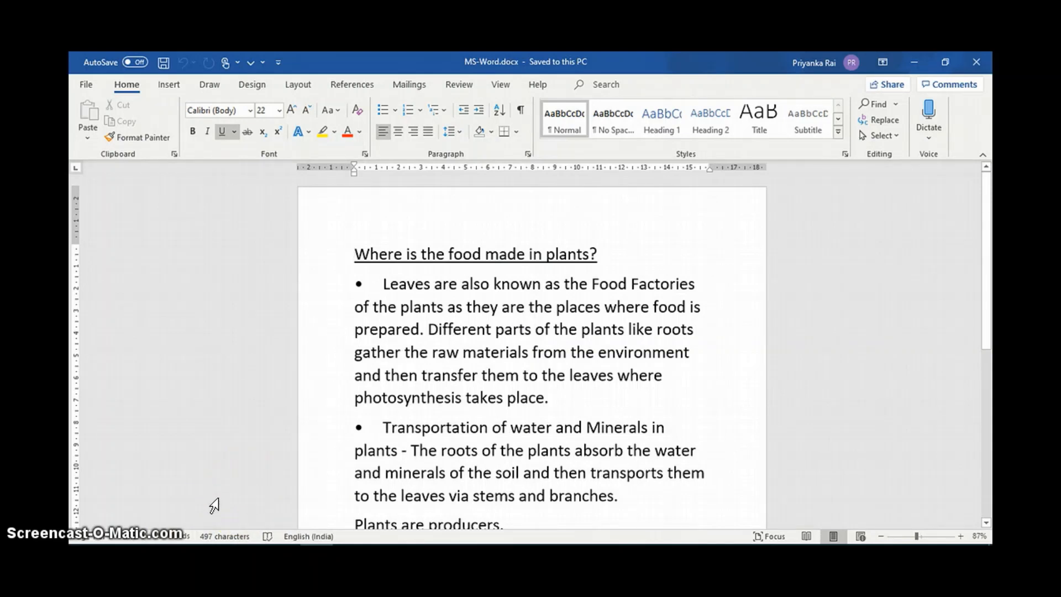
Add the New command and the Bullets command from Popular Commands to the Quick Access Toolbar for all documents.
click(278, 63)
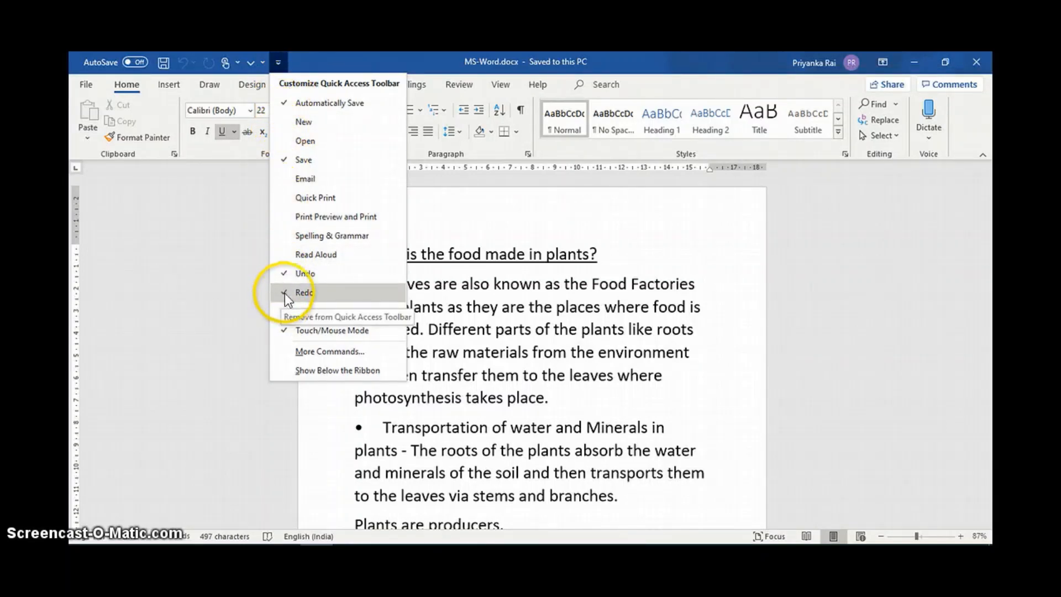
click(310, 122)
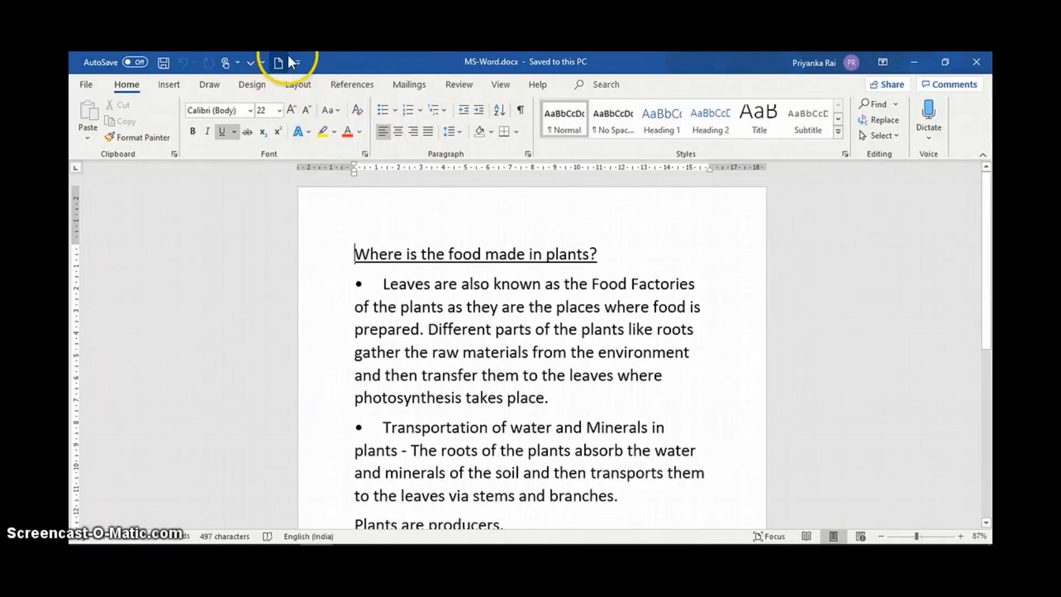
click(297, 62)
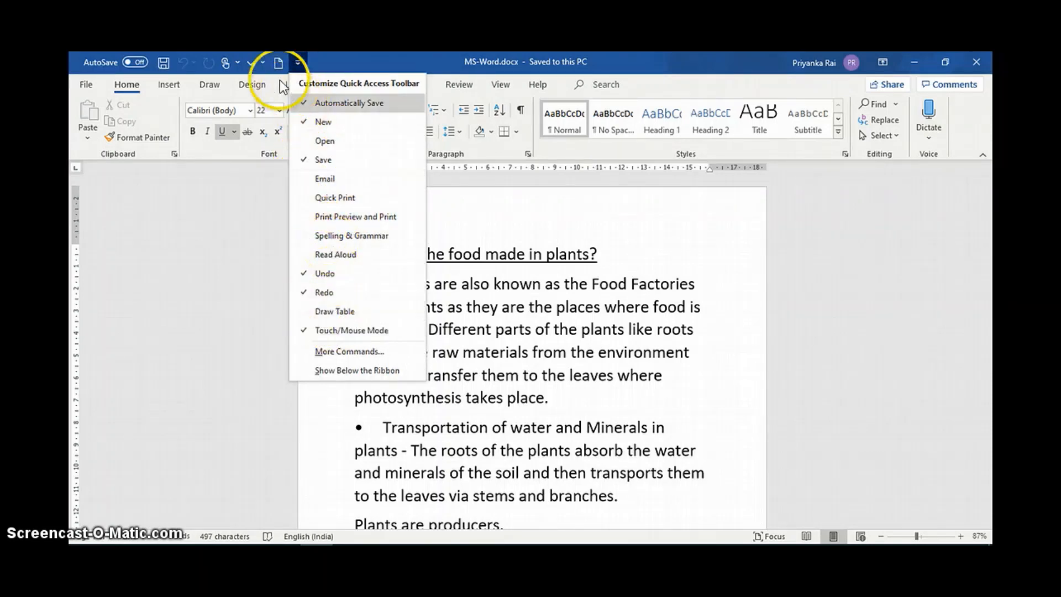
click(353, 351)
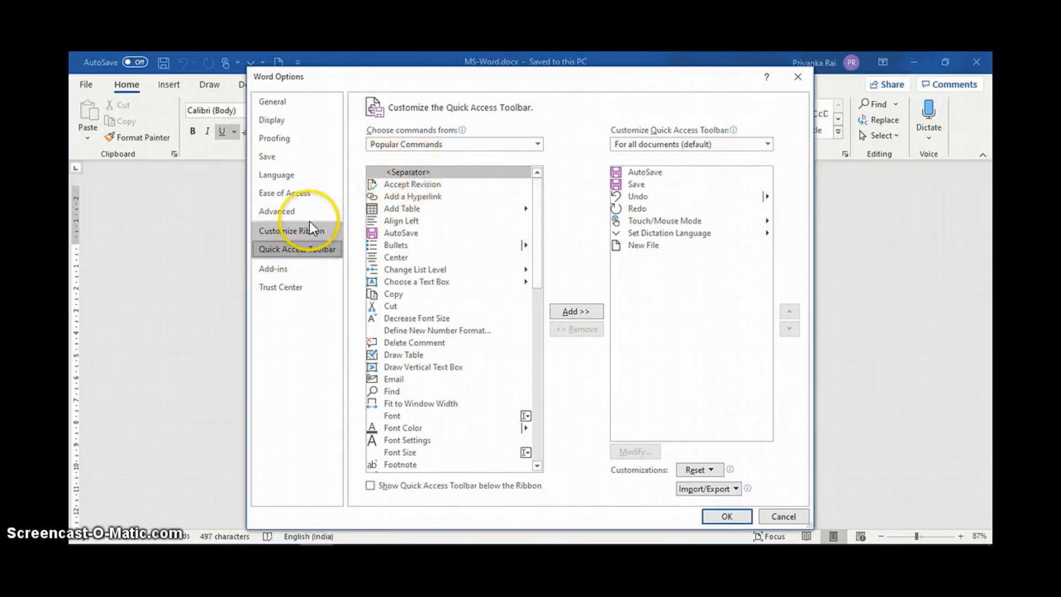
click(270, 103)
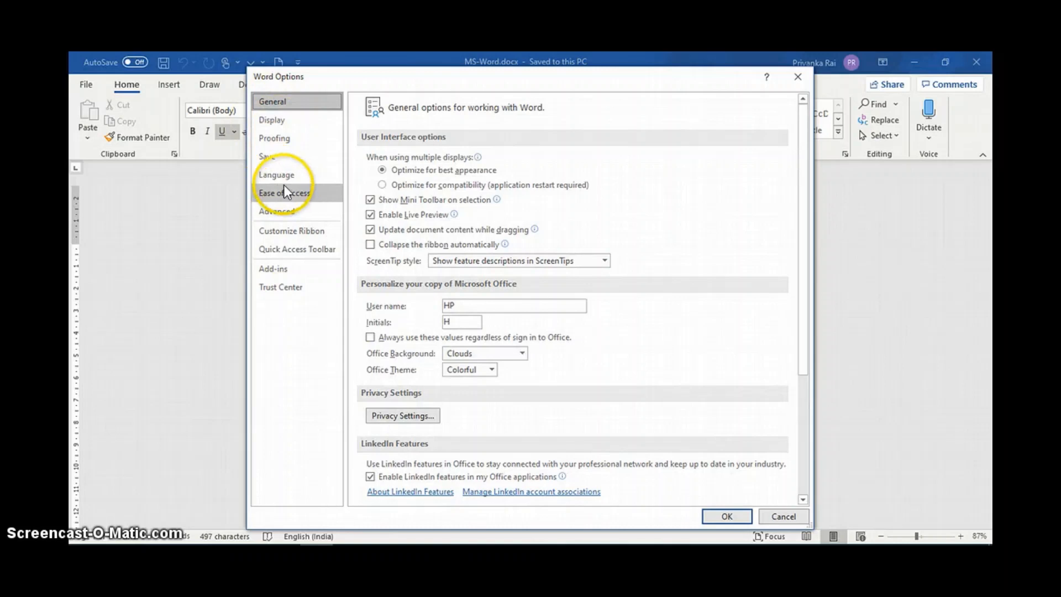
click(270, 121)
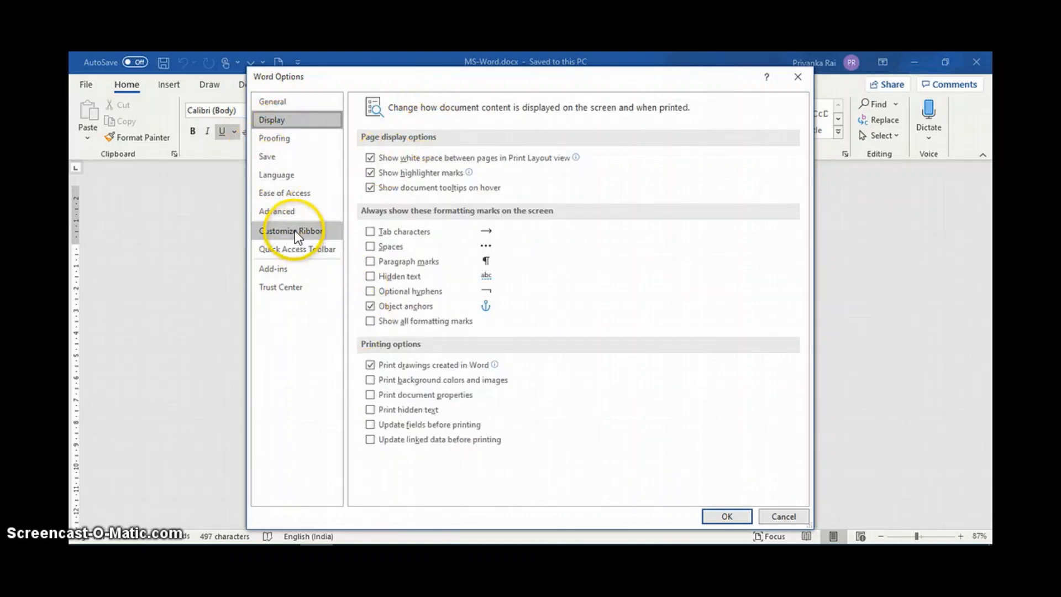
click(294, 247)
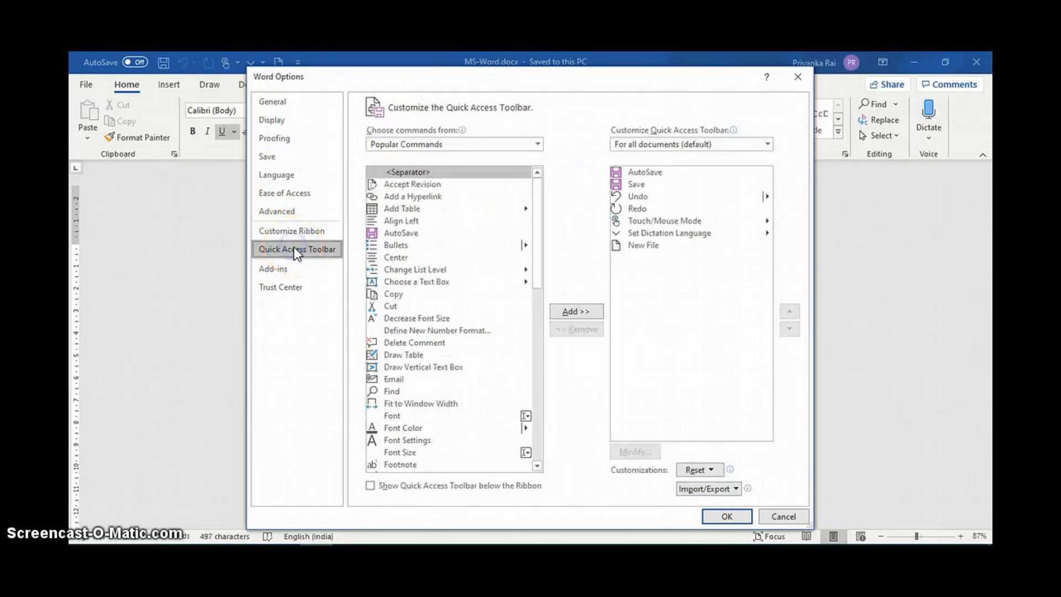
click(396, 244)
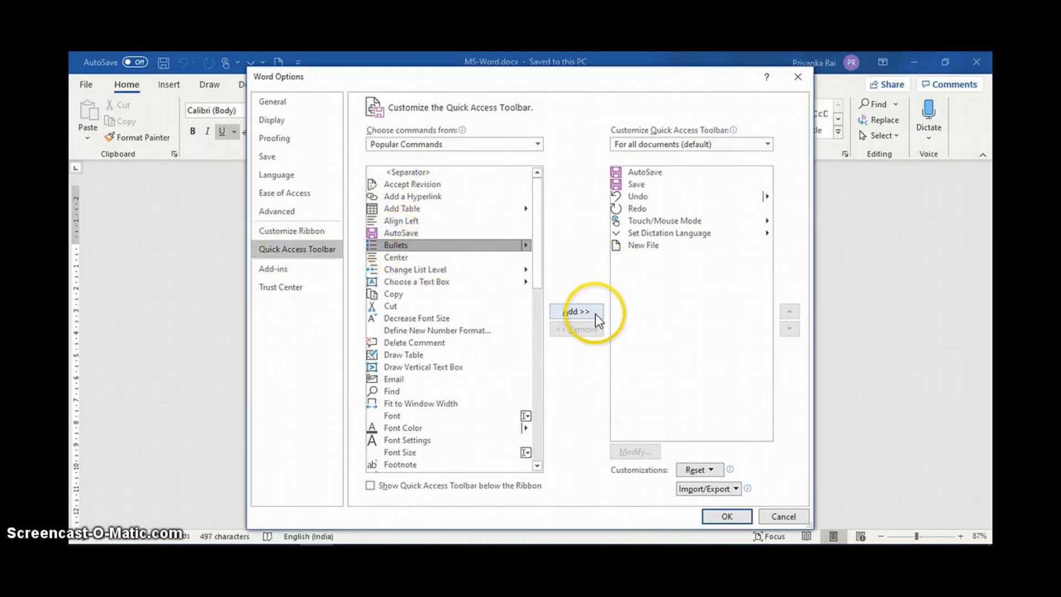
click(573, 310)
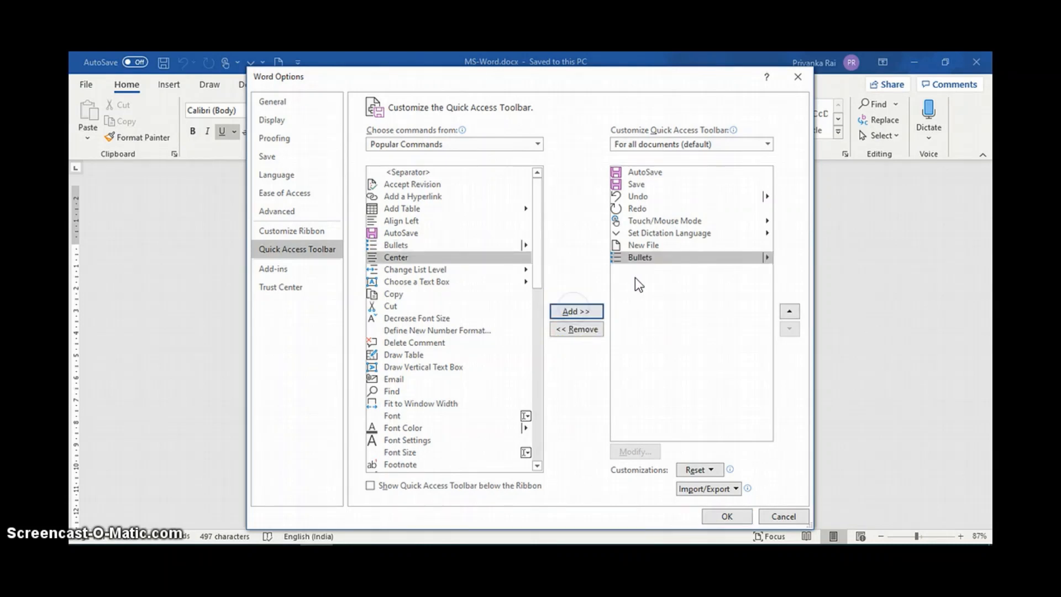
click(724, 517)
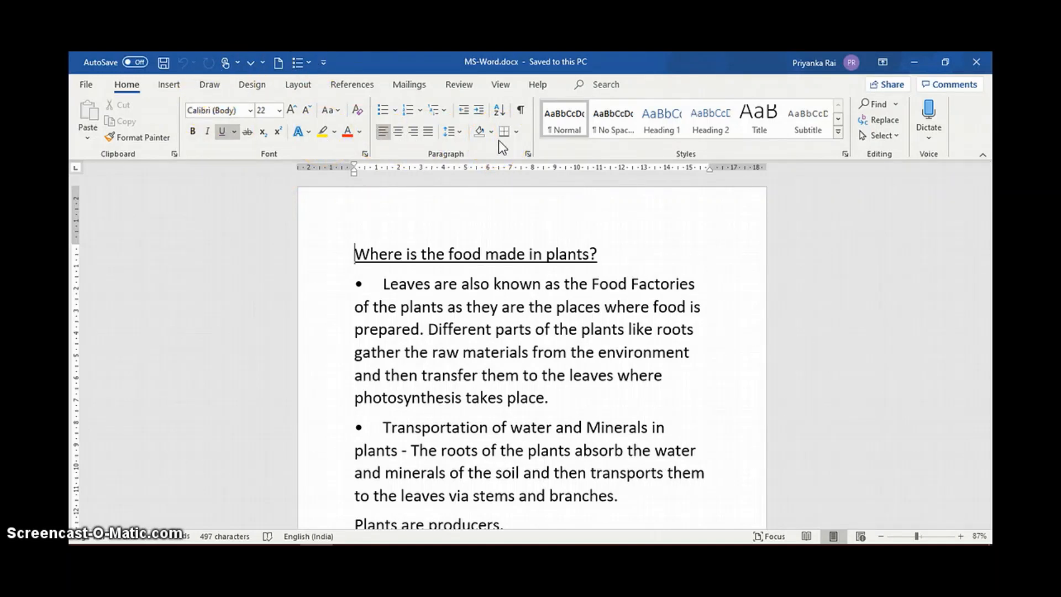
Add the text effects command from the Font group to the Quick Access Toolbar.
right_click(297, 133)
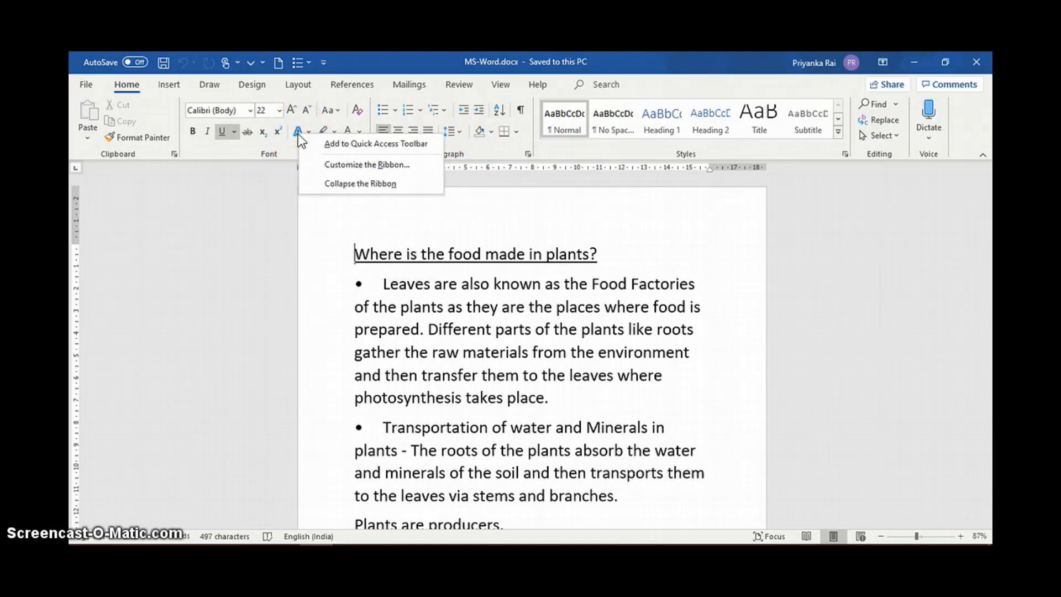
click(354, 146)
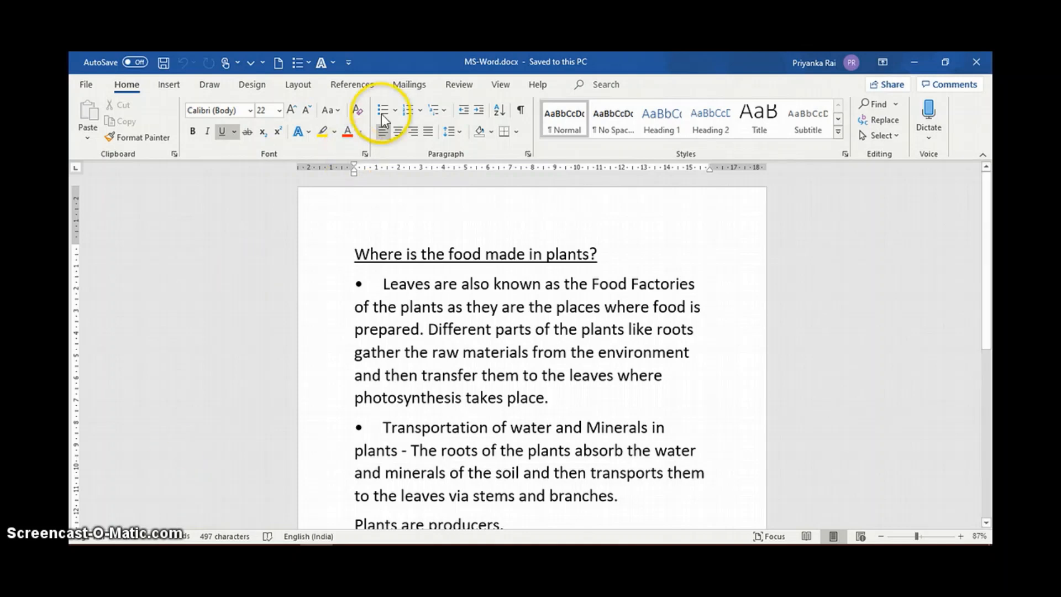
click(670, 136)
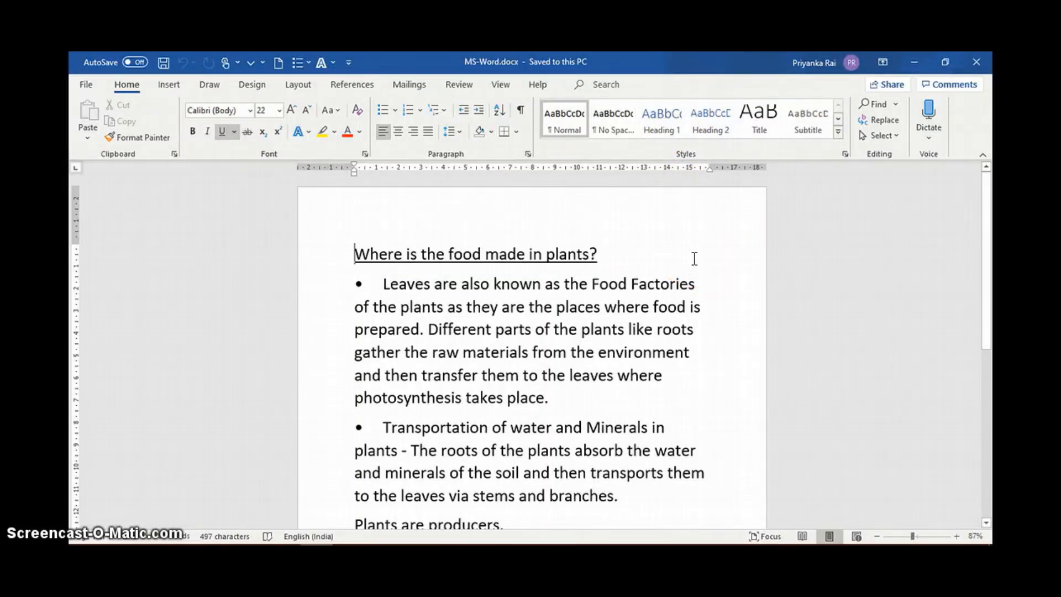
click(711, 271)
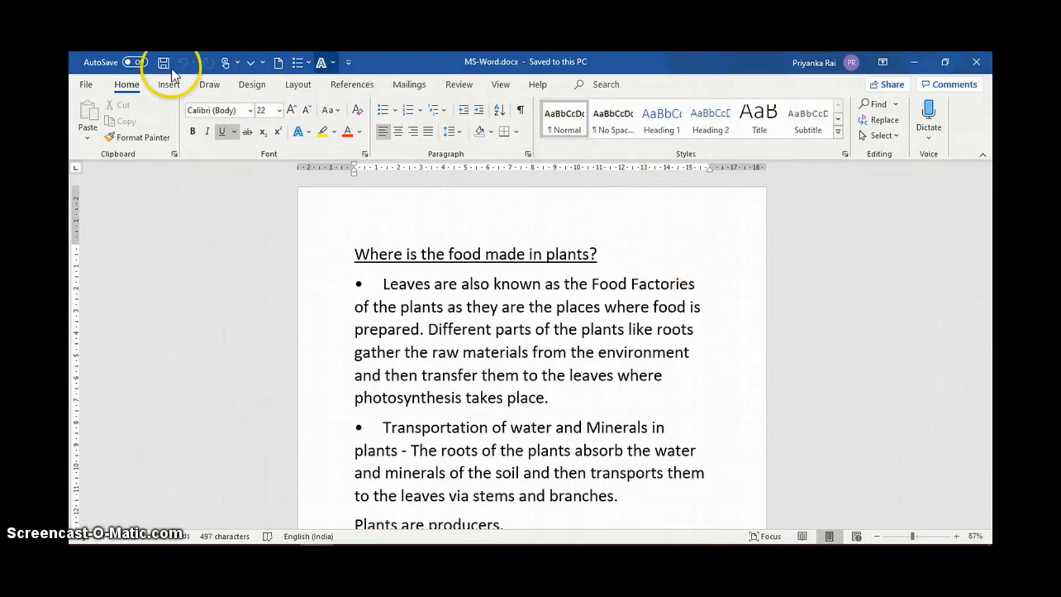
Open the keyboard shortcut customization from the ribbon customization options.
click(80, 83)
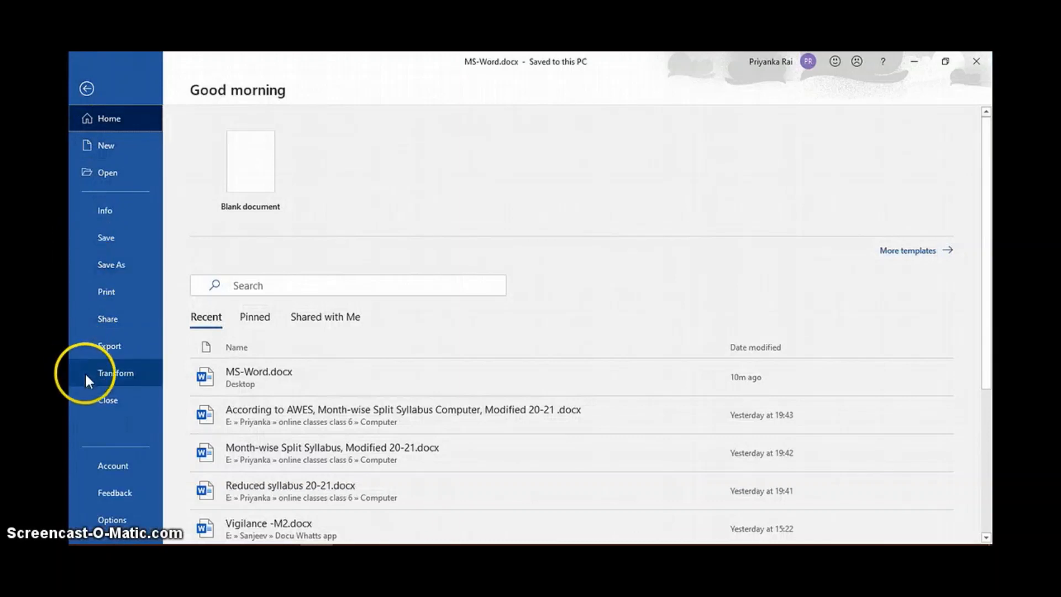
click(116, 519)
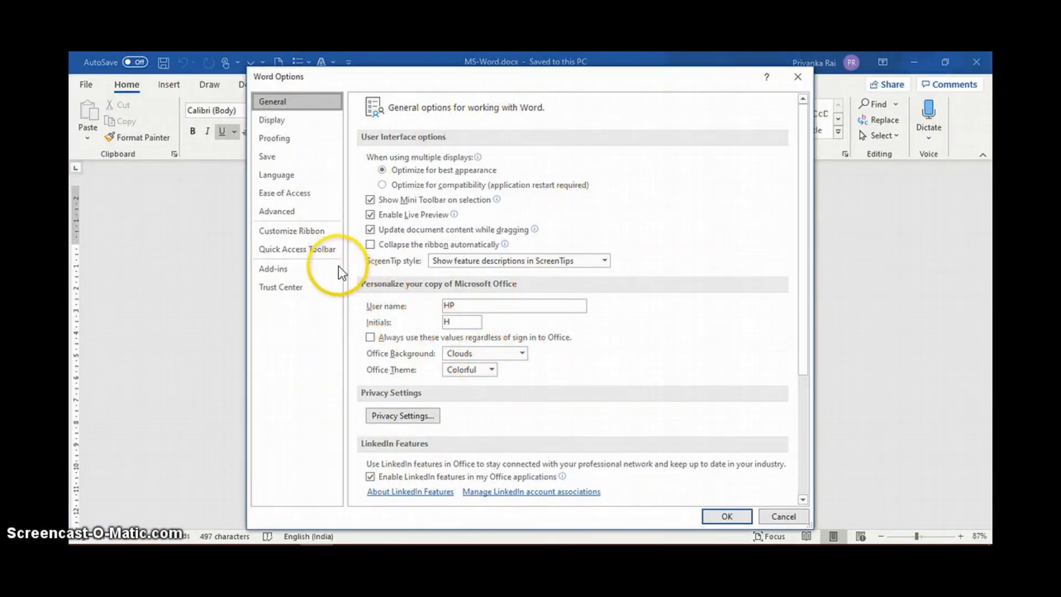
click(312, 231)
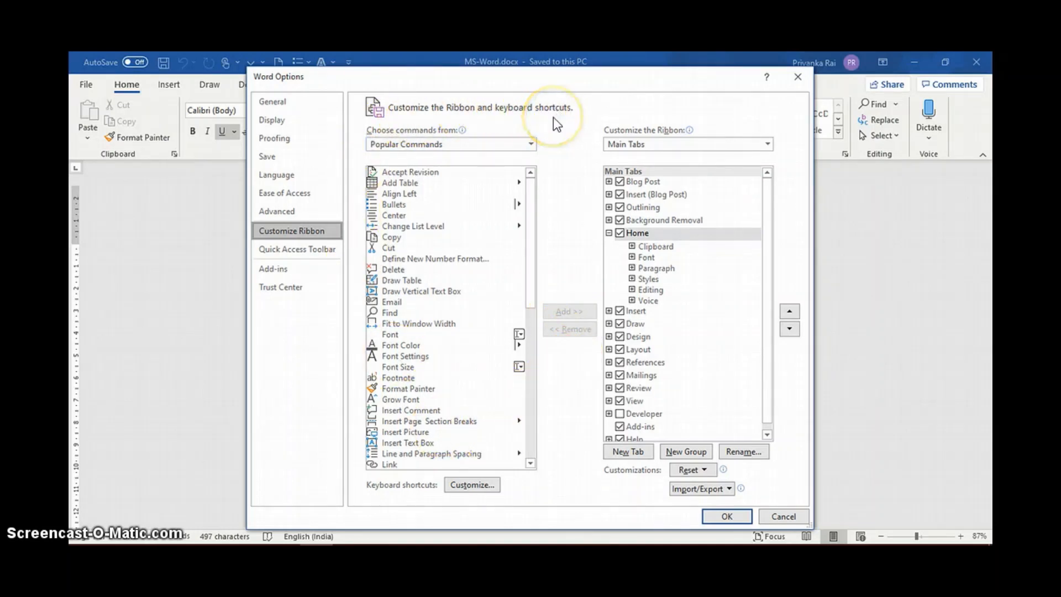
click(529, 144)
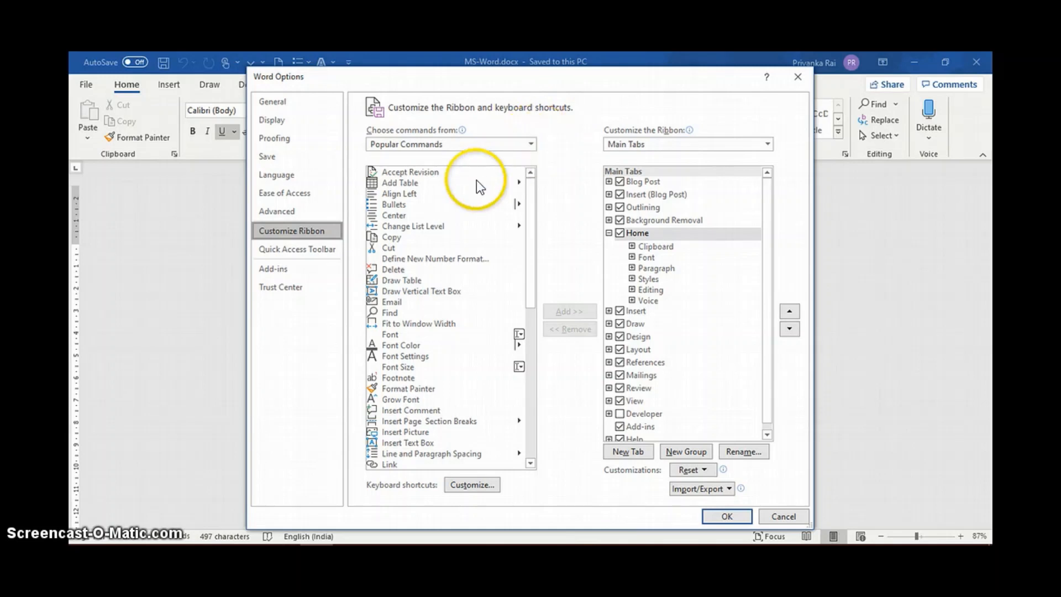
click(461, 490)
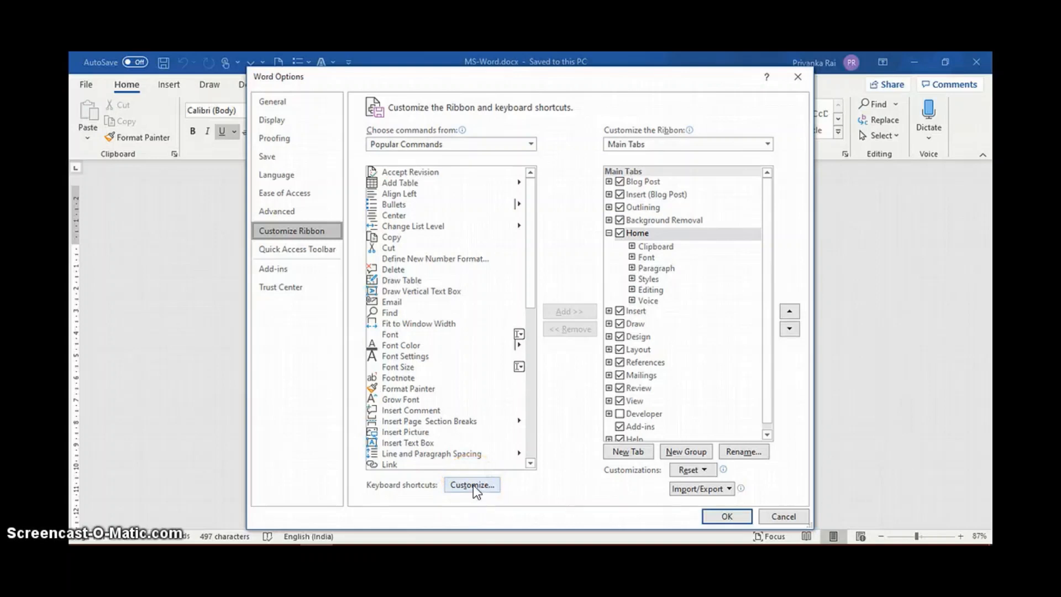
click(472, 484)
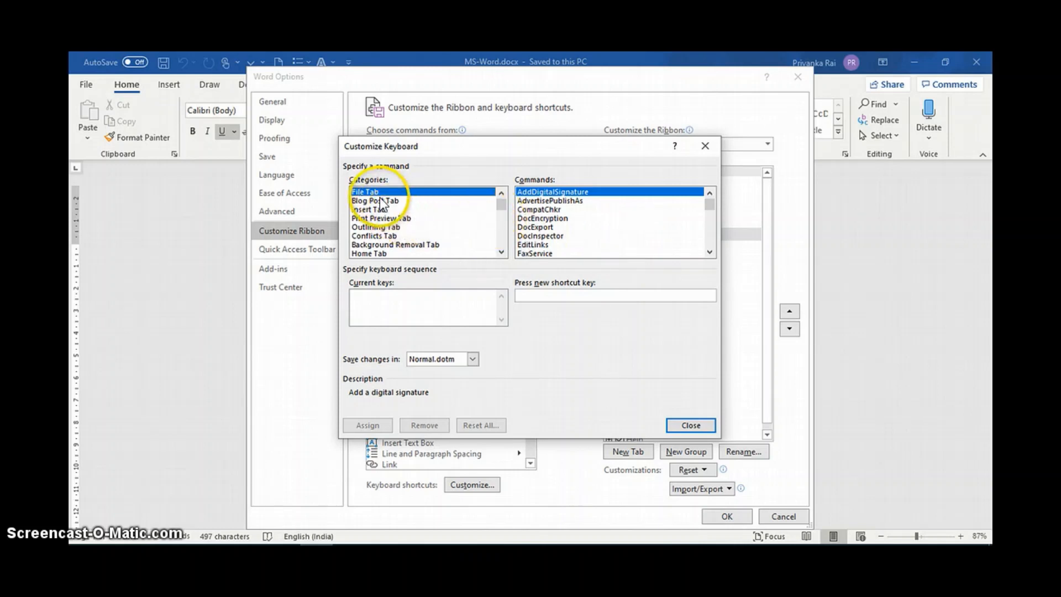
Review the commands available for shortcuts in the Insert, Background Removal, Conflicts, File, Print Preview and Design categories.
click(370, 210)
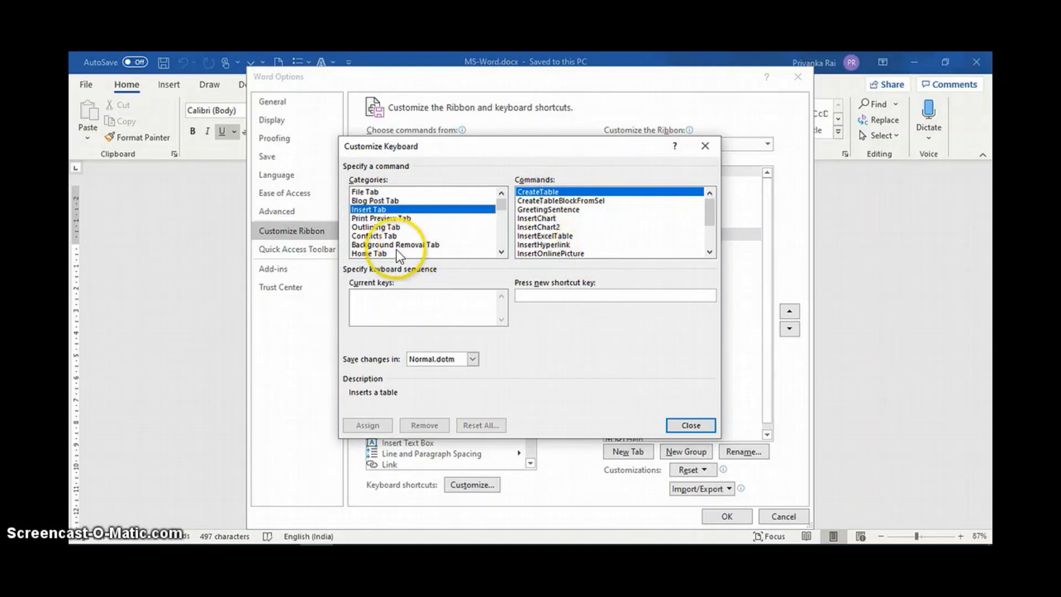
click(377, 244)
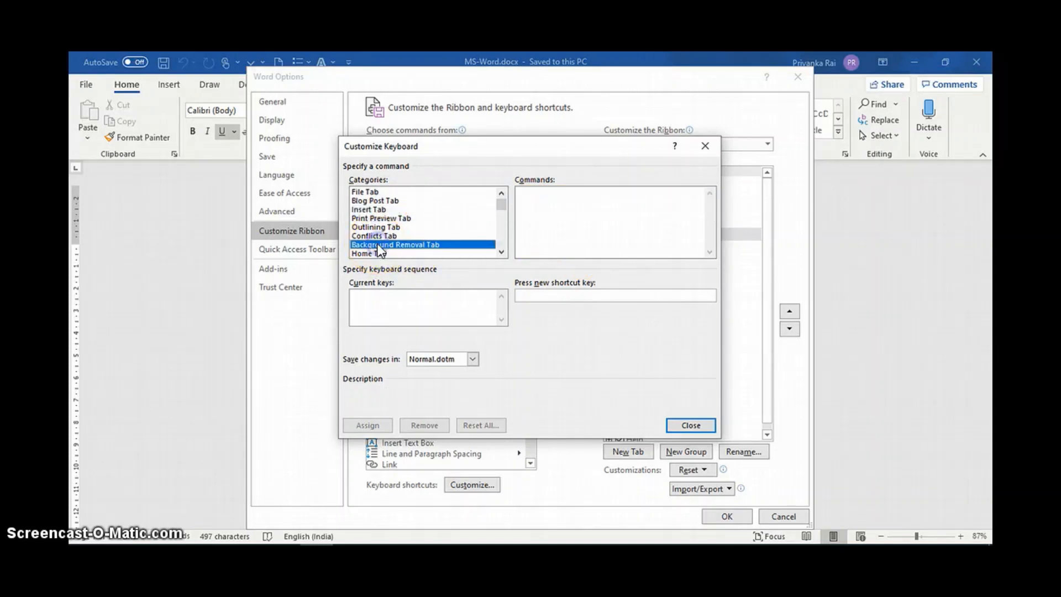
click(377, 235)
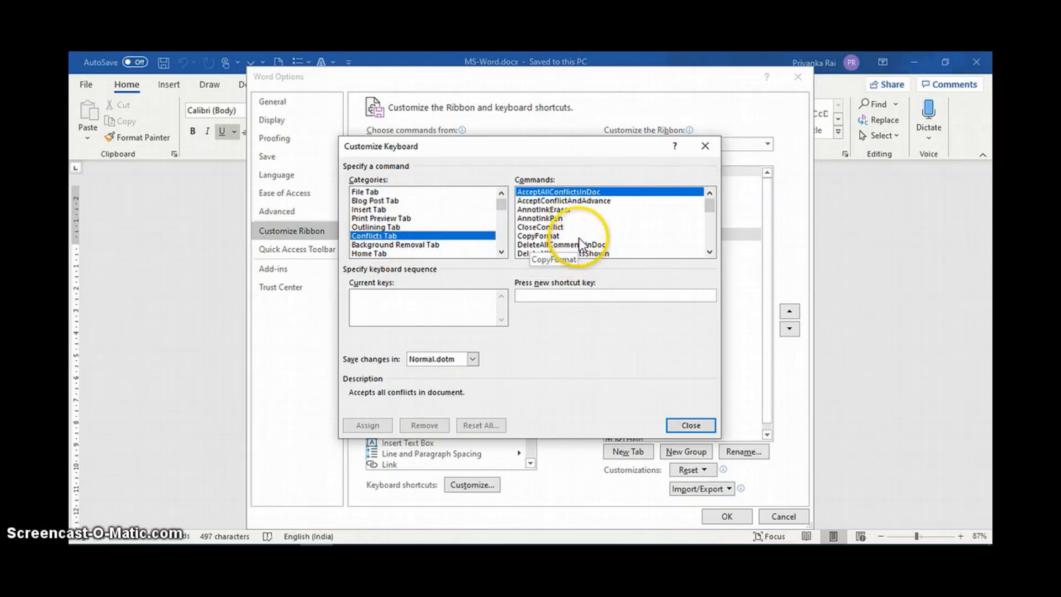
click(369, 192)
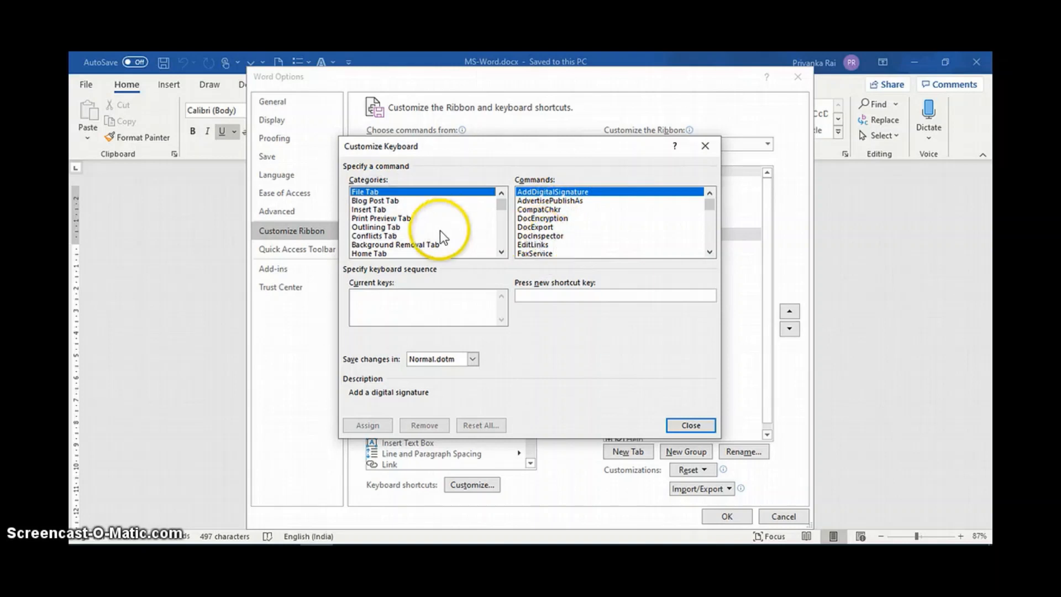
click(379, 219)
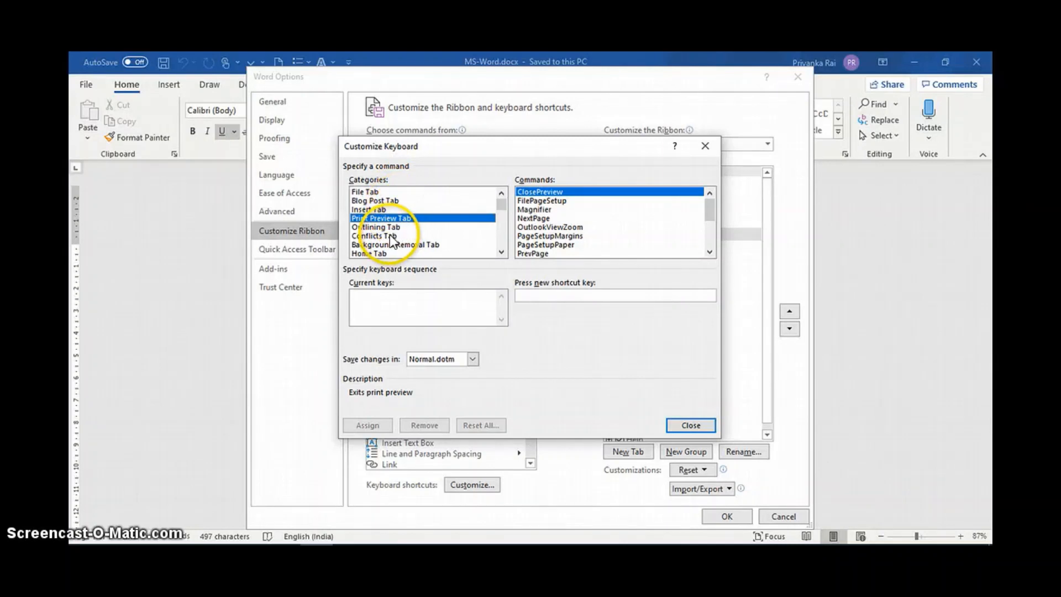
scroll(391, 239, down, 2)
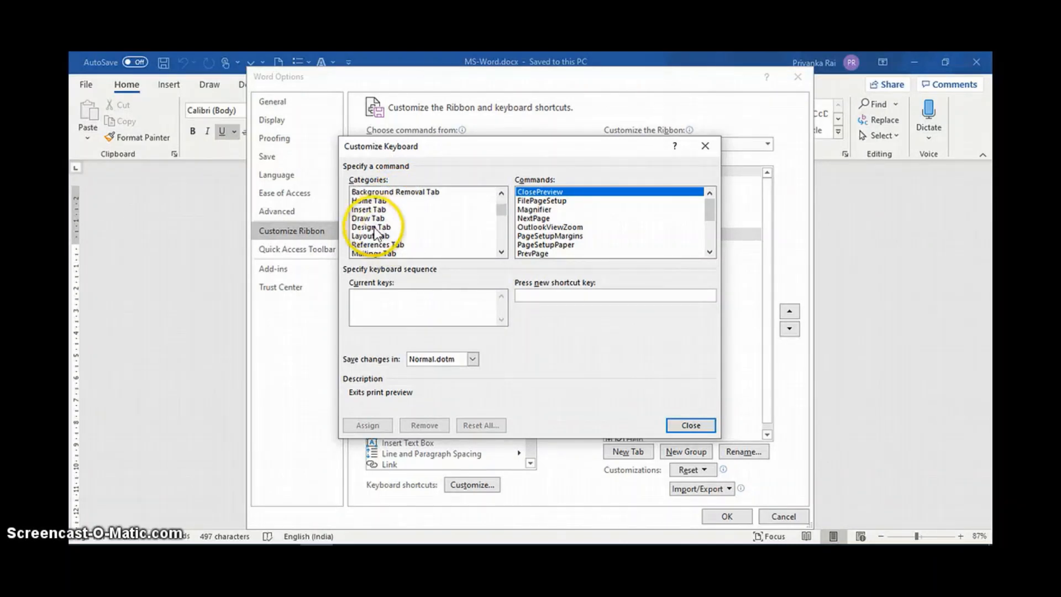
scroll(385, 248, down, 1)
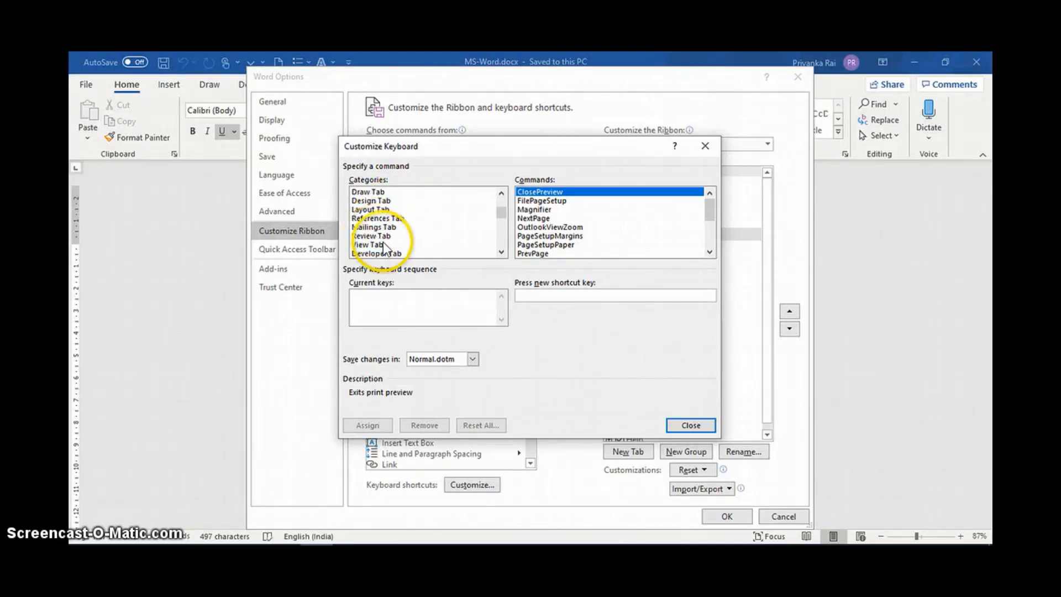
click(363, 203)
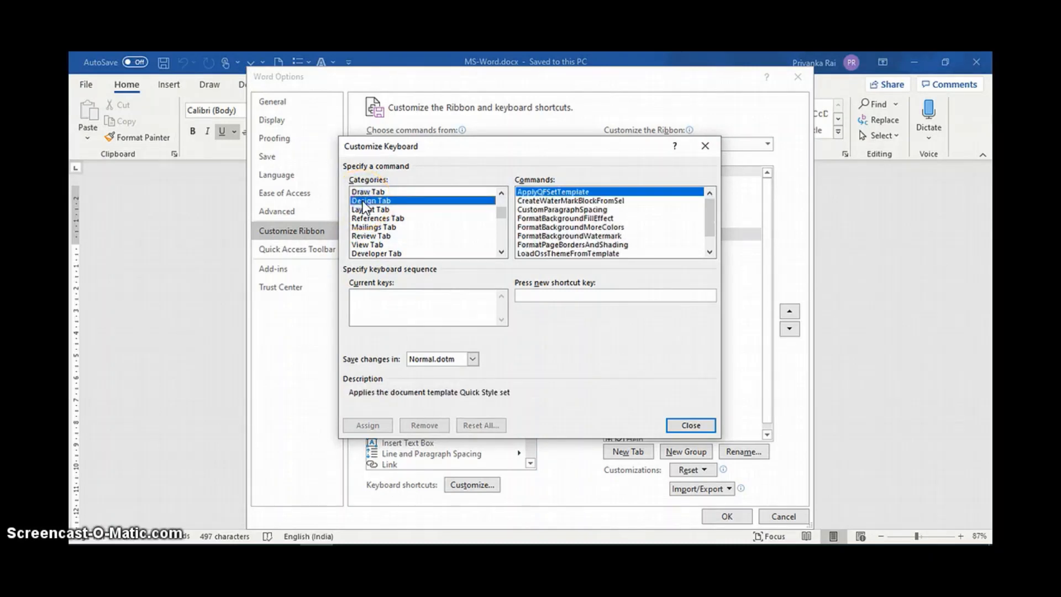
Assign Alt+L as the keyboard shortcut for the AlignLeft command in the Layout category.
click(381, 210)
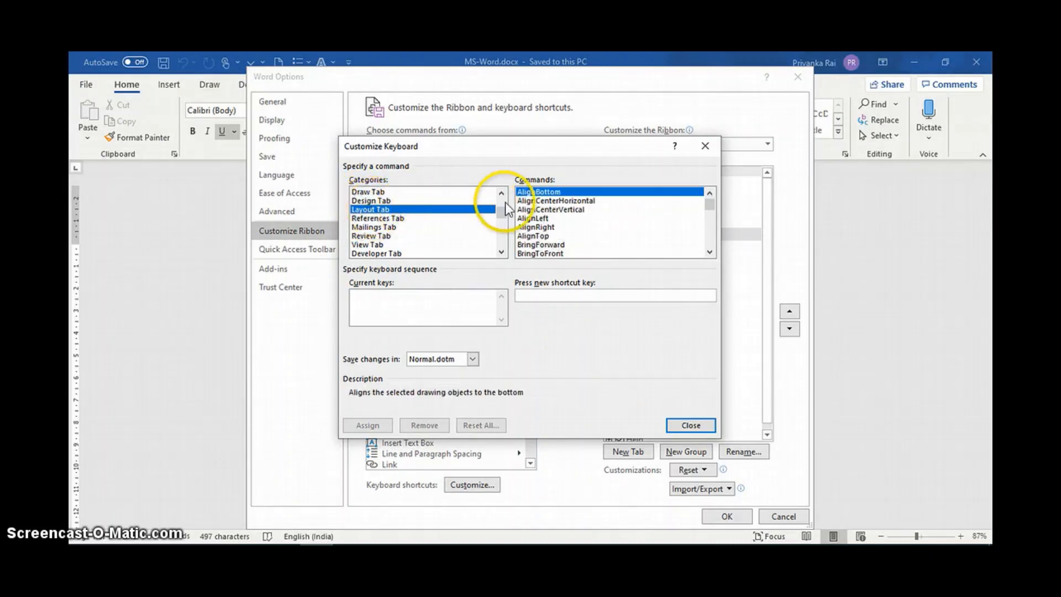
click(531, 219)
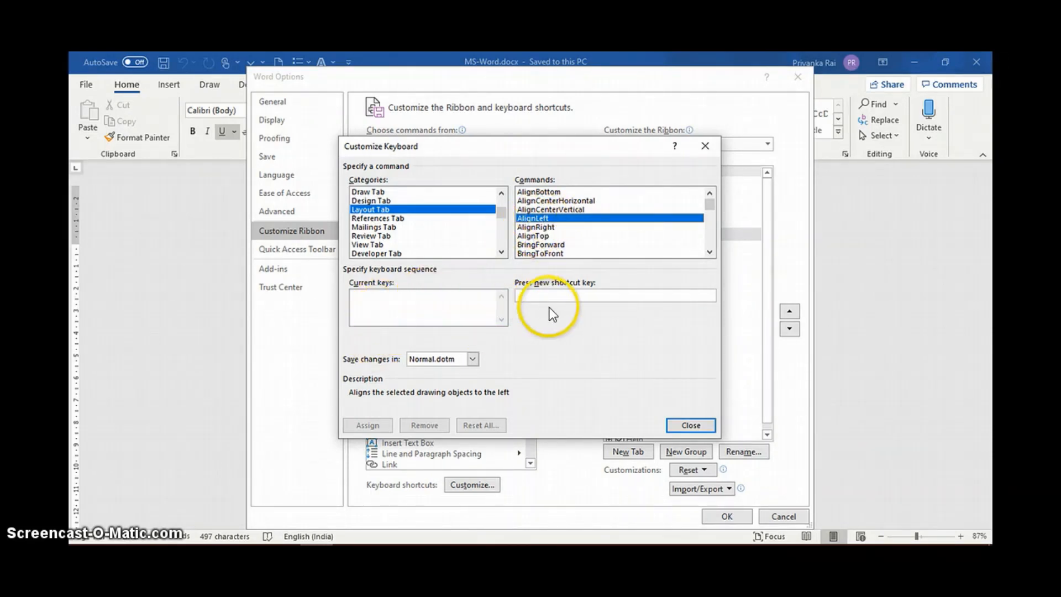
click(528, 294)
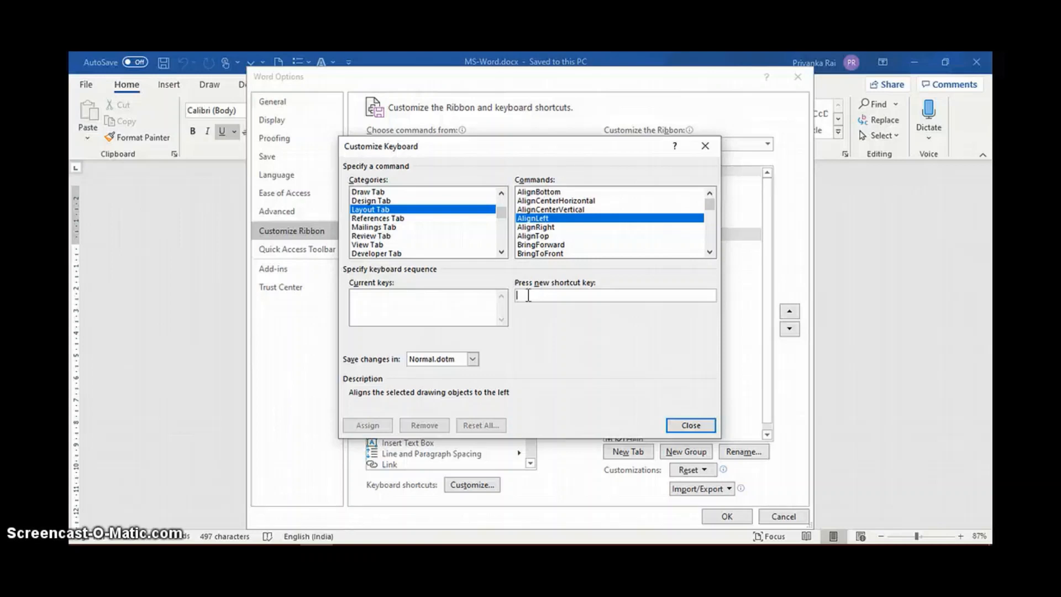
key(alt+l)
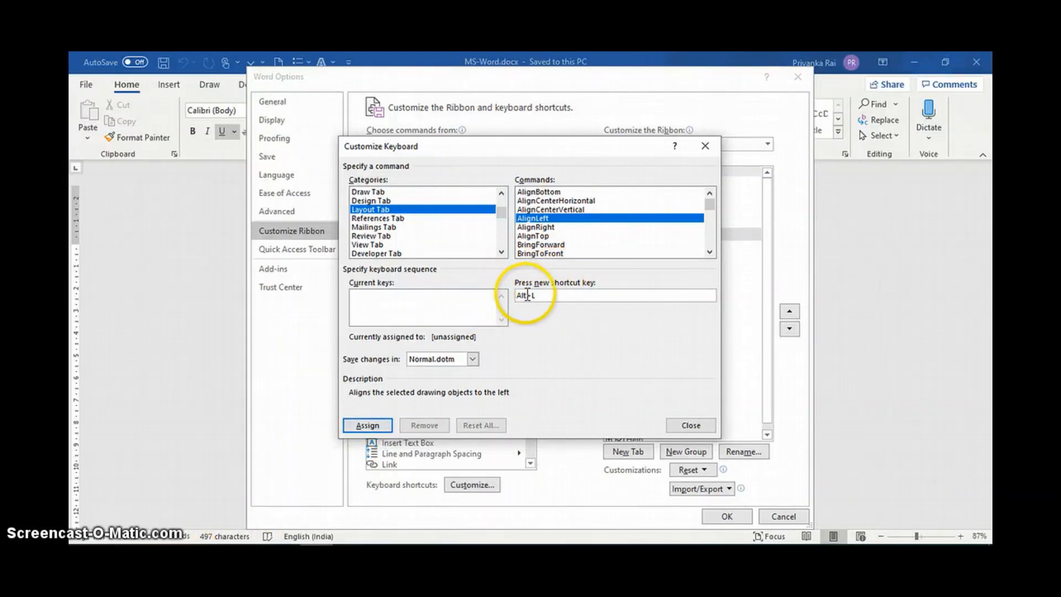
click(362, 424)
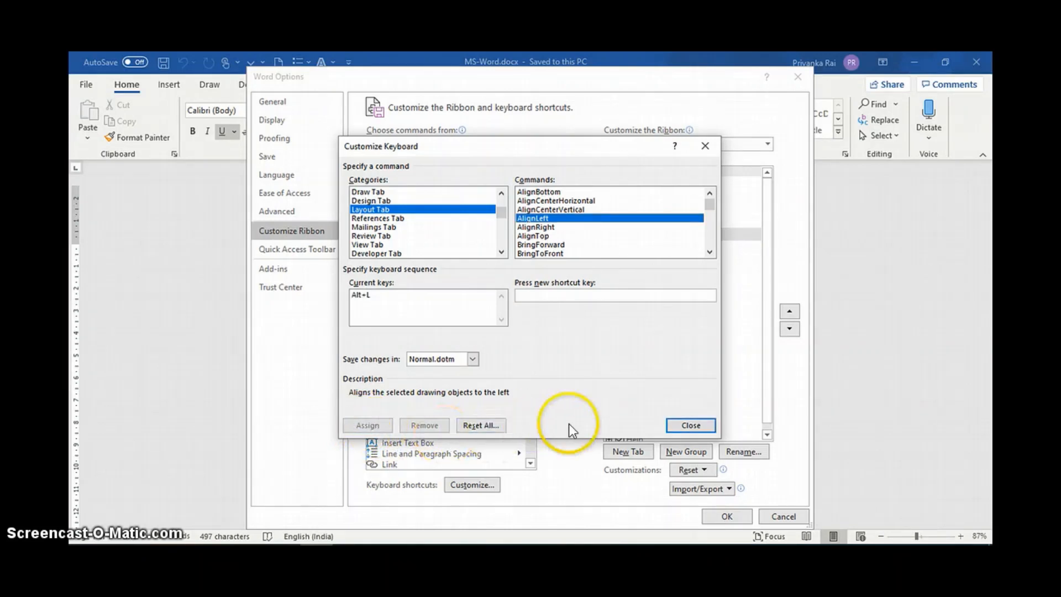
Accept the keyboard shortcut and ribbon customization, and view the Align commands in the Layout tab's Arrange group.
click(688, 424)
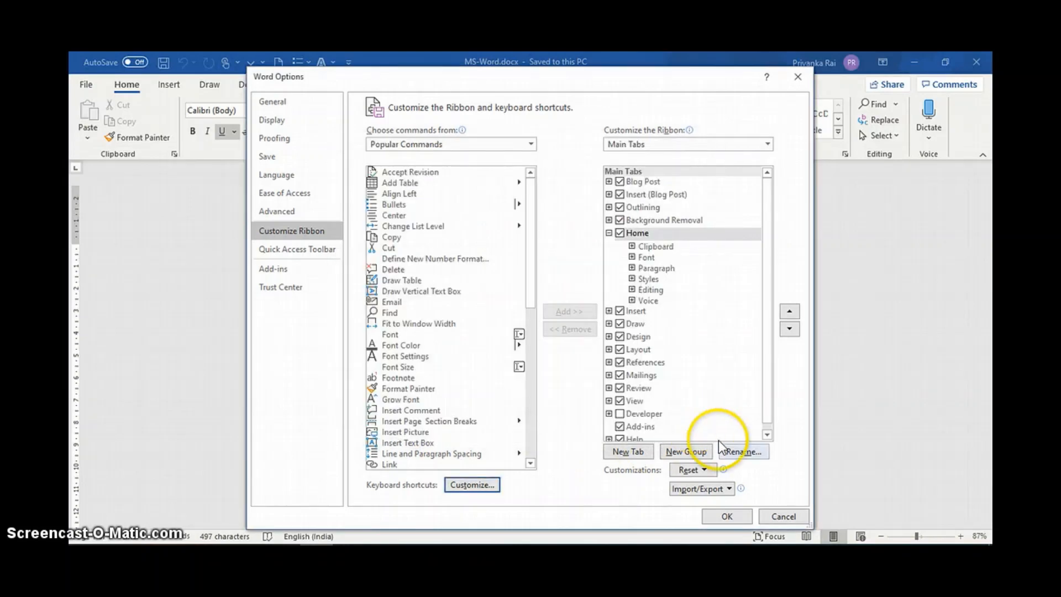
click(725, 516)
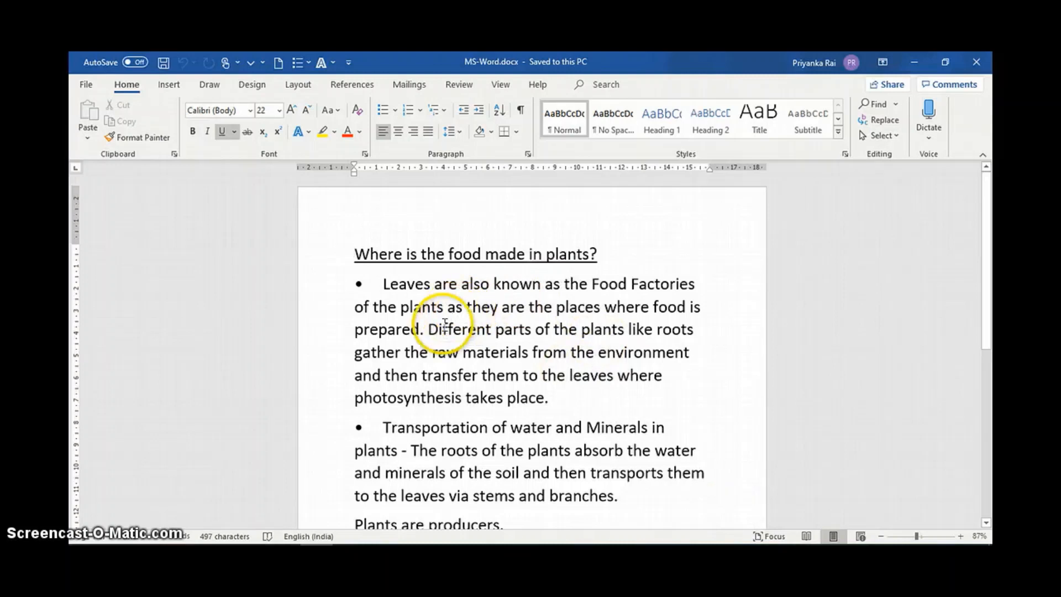
click(298, 86)
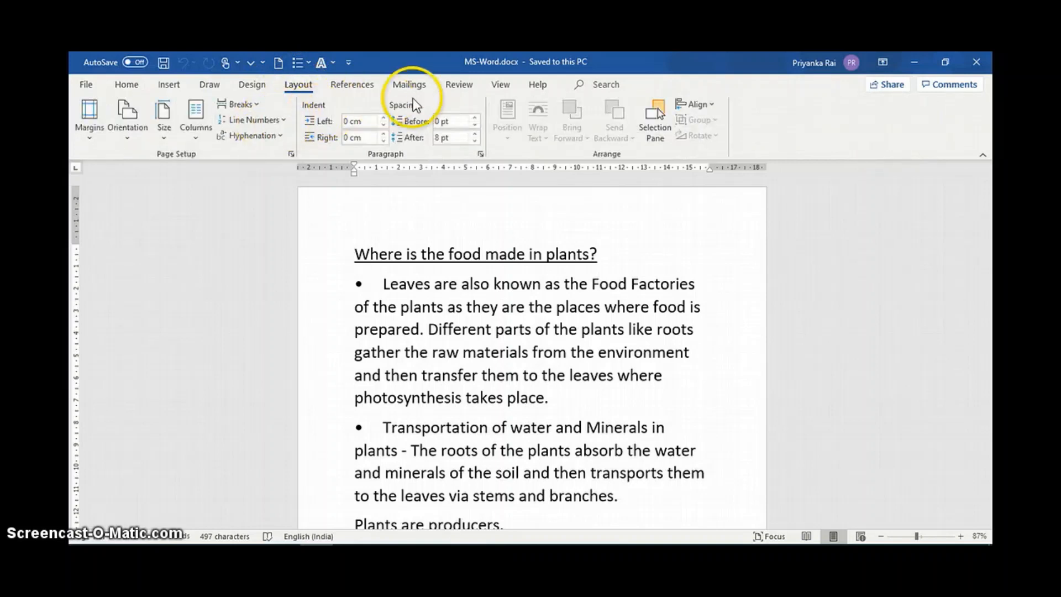
click(711, 104)
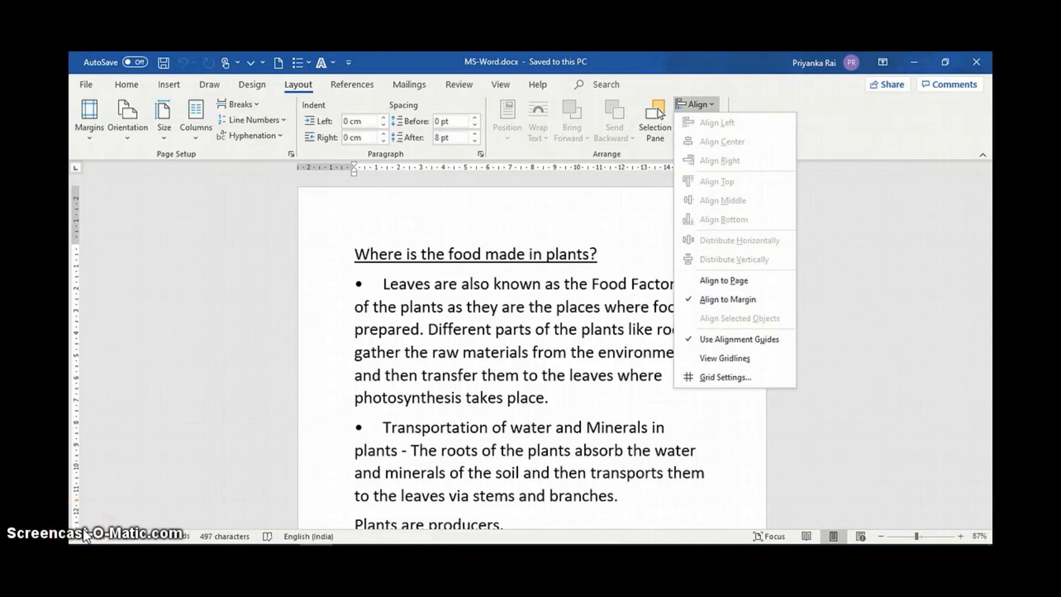
click(423, 450)
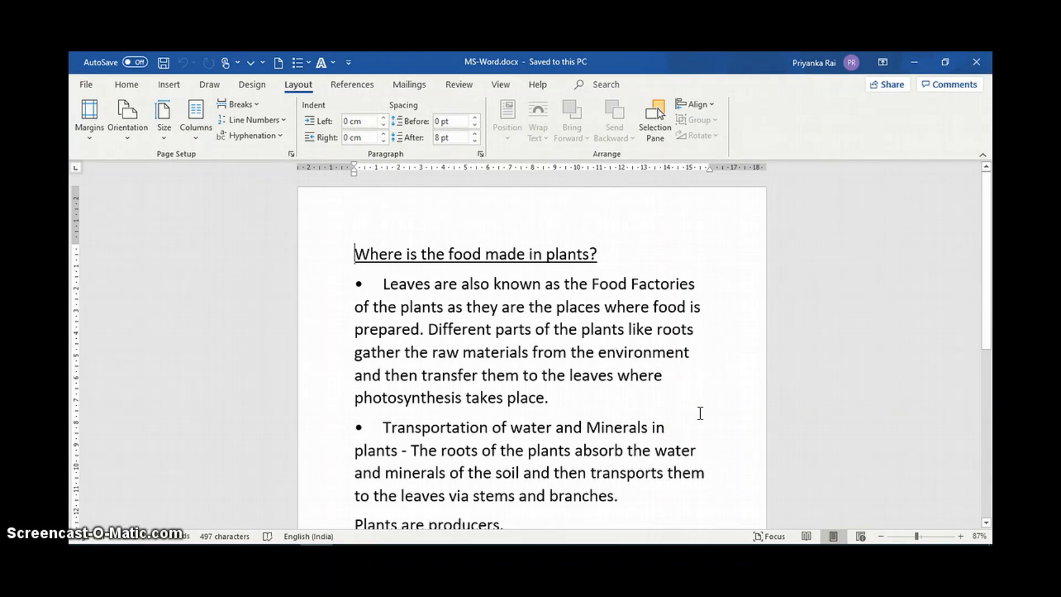
Open the Restrict Editing settings for the document and limit formatting to a selection of styles.
click(458, 86)
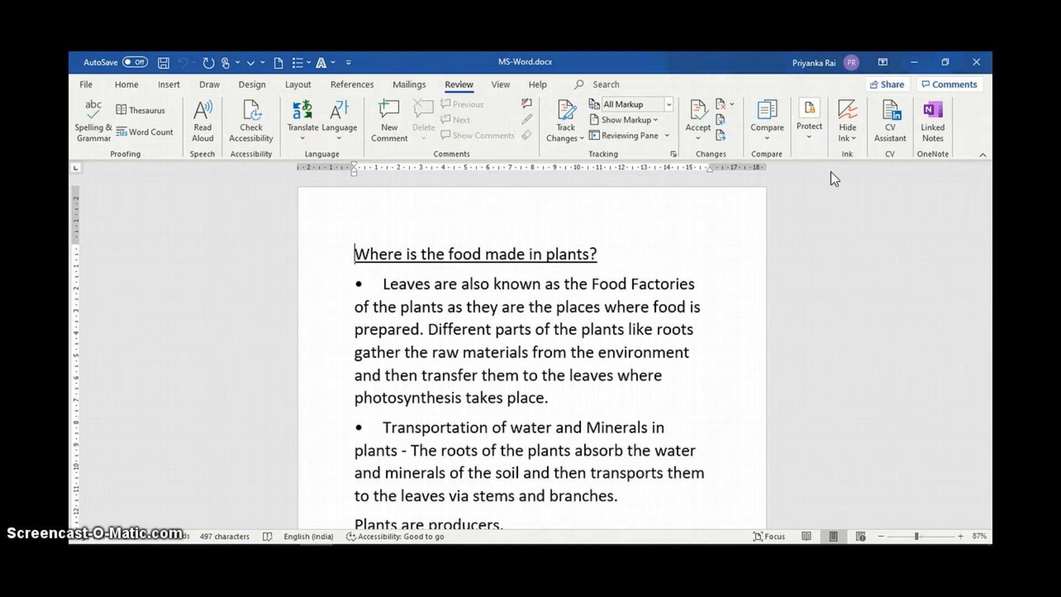
click(807, 125)
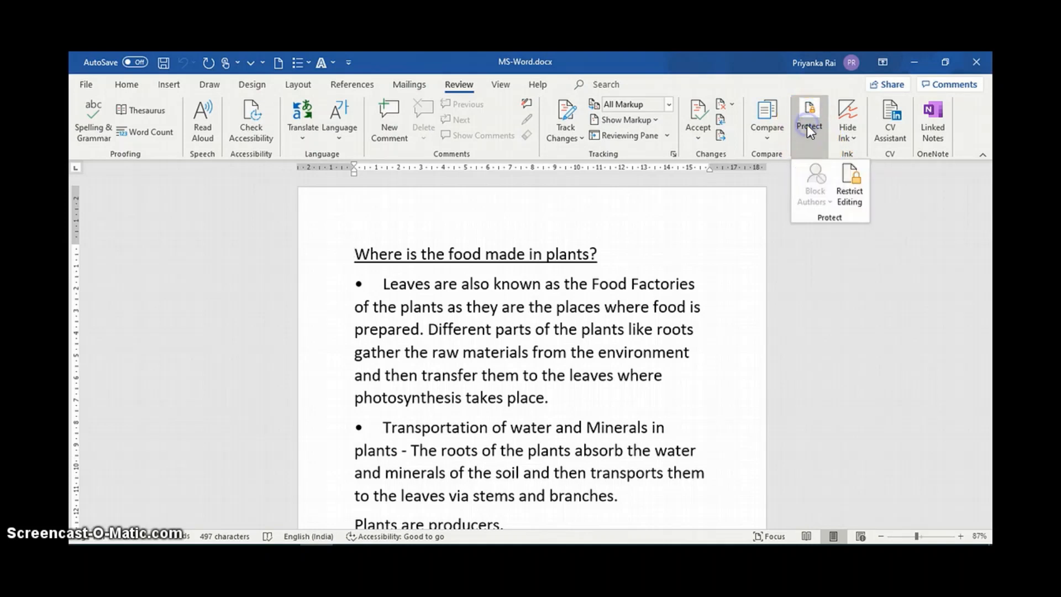
click(848, 194)
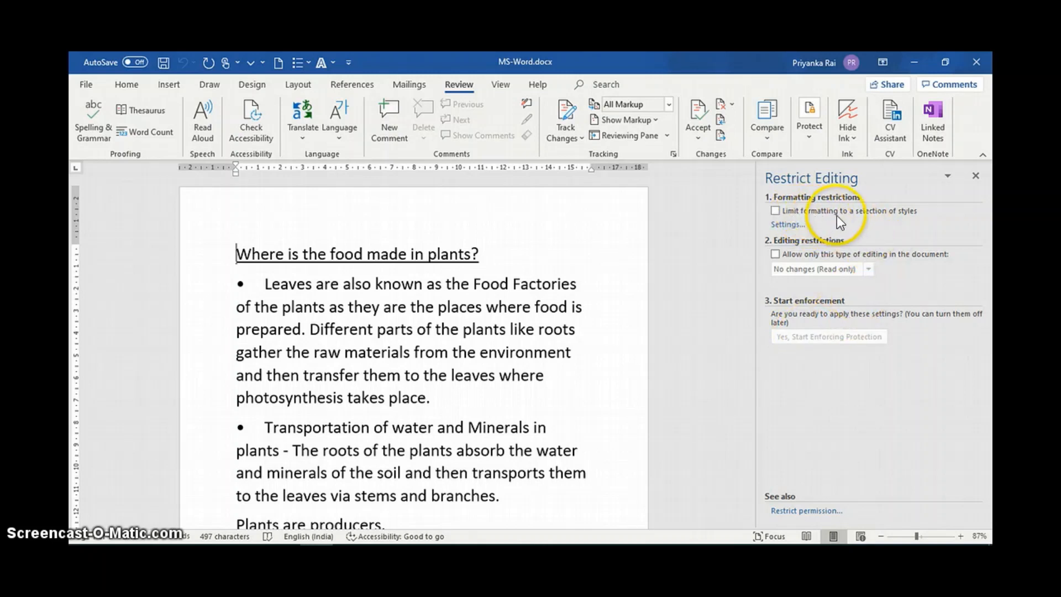
click(776, 210)
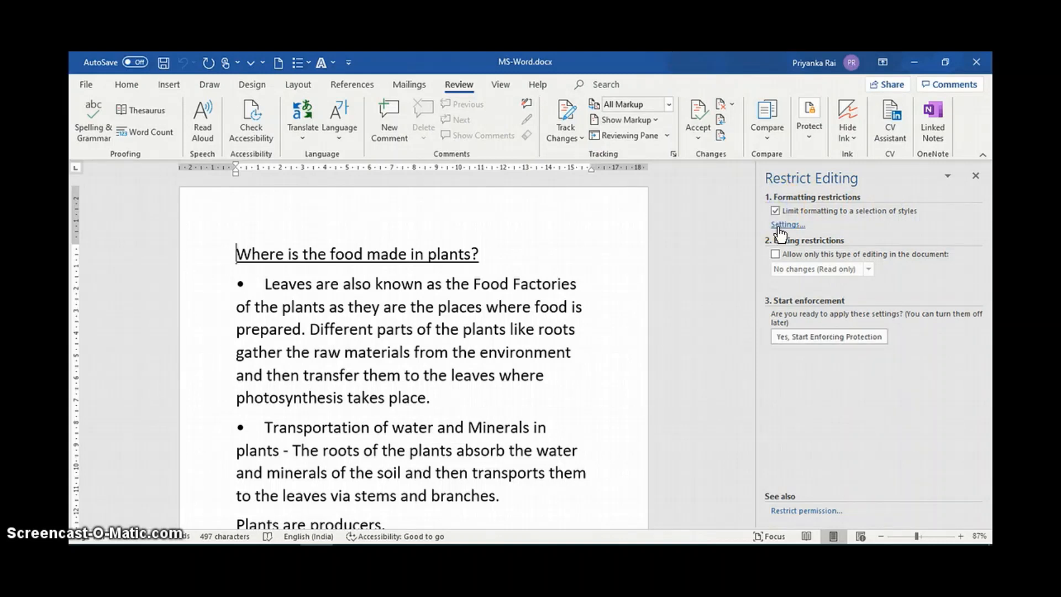
Disallow the 1 / a / i, 1 / 1.1 / 1.1.1, Bibliography and Block Text styles, and remove the disallowed formatting from the document.
click(779, 226)
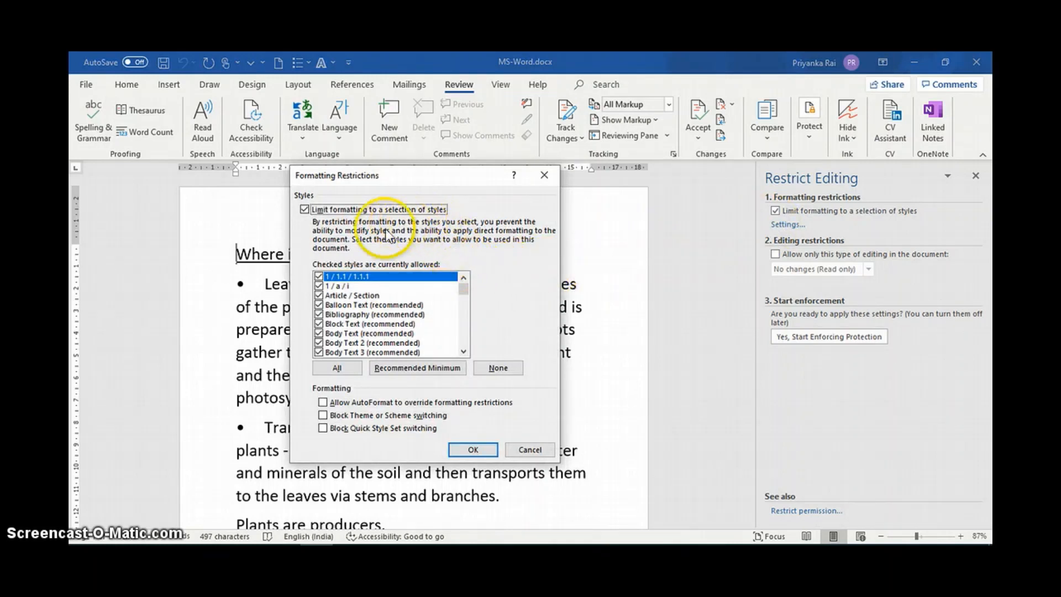
click(437, 296)
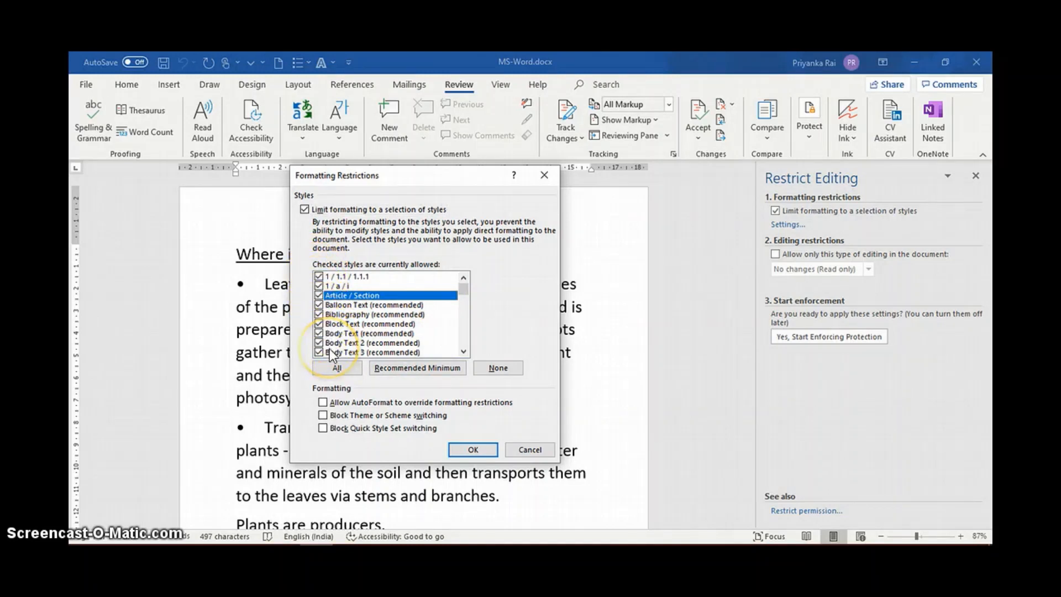
click(320, 285)
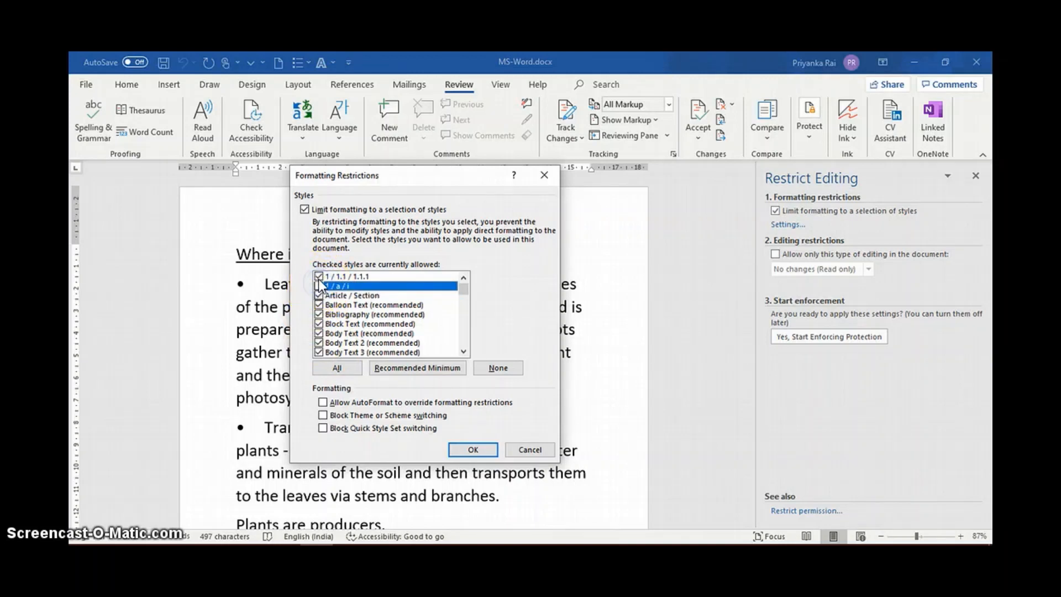
click(318, 276)
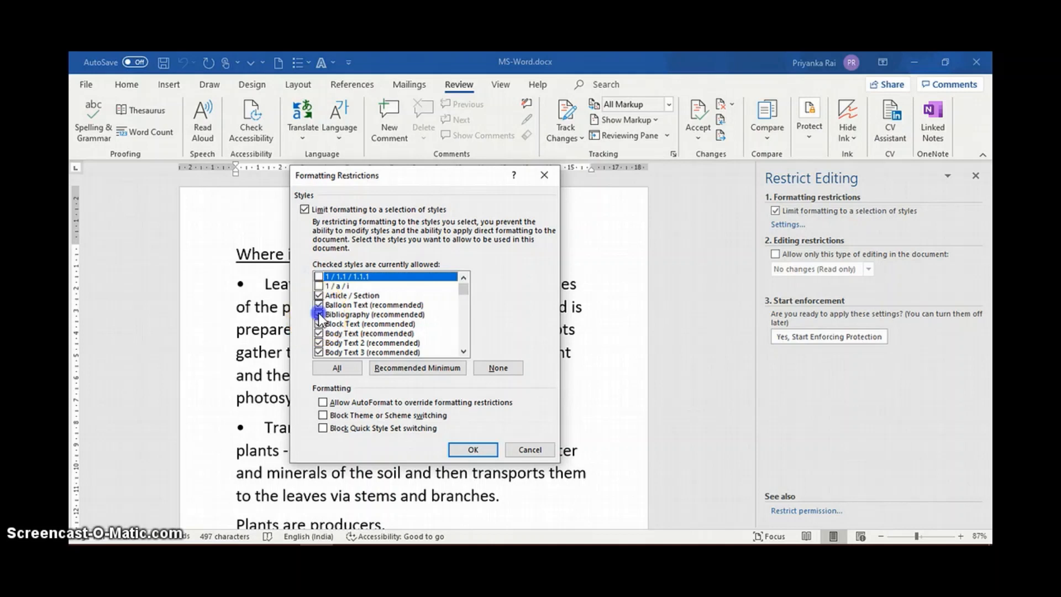
click(318, 323)
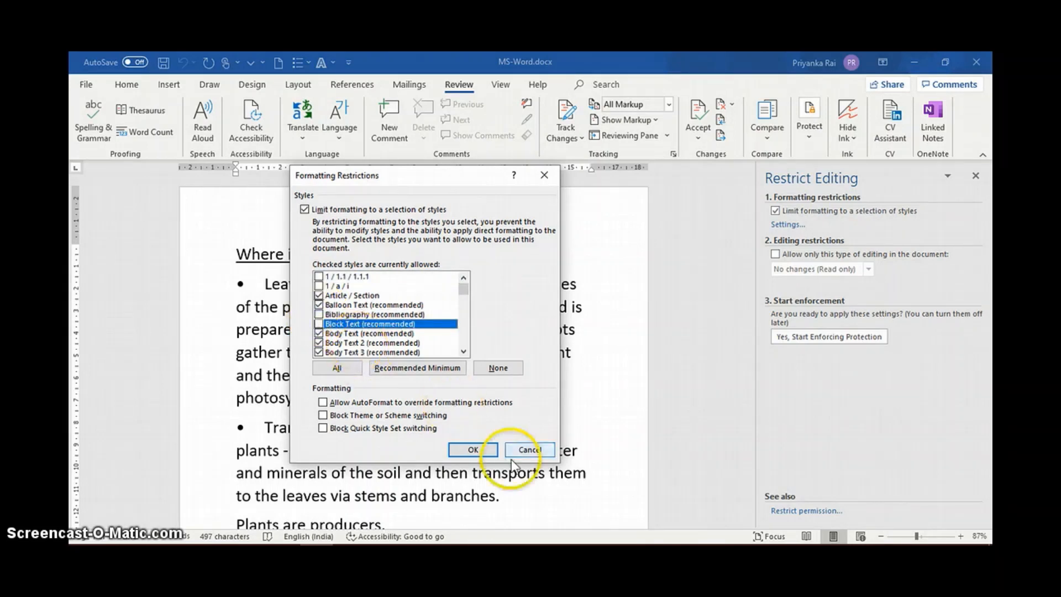
click(472, 449)
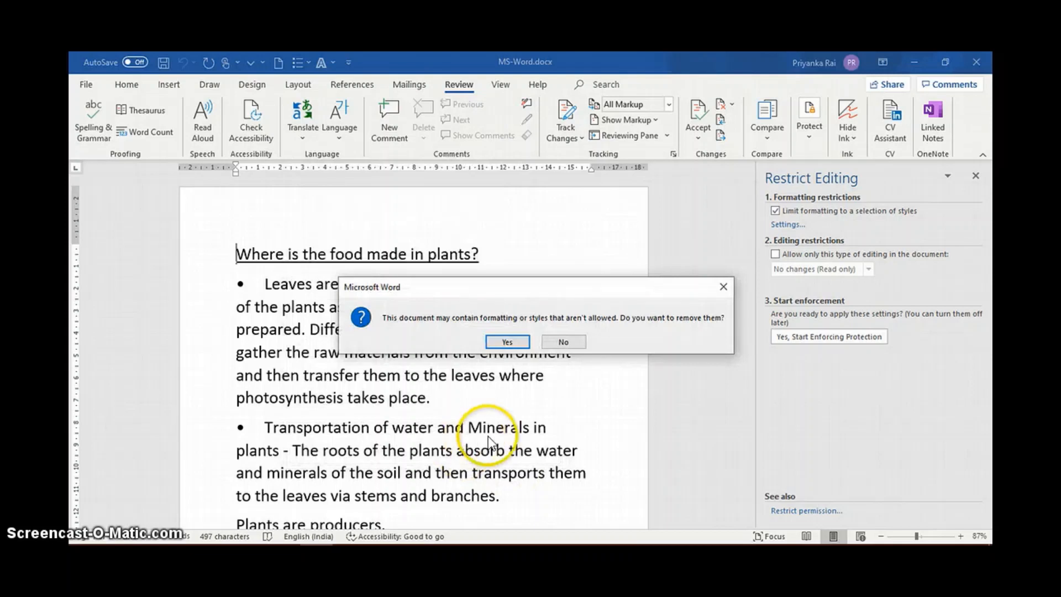
click(515, 342)
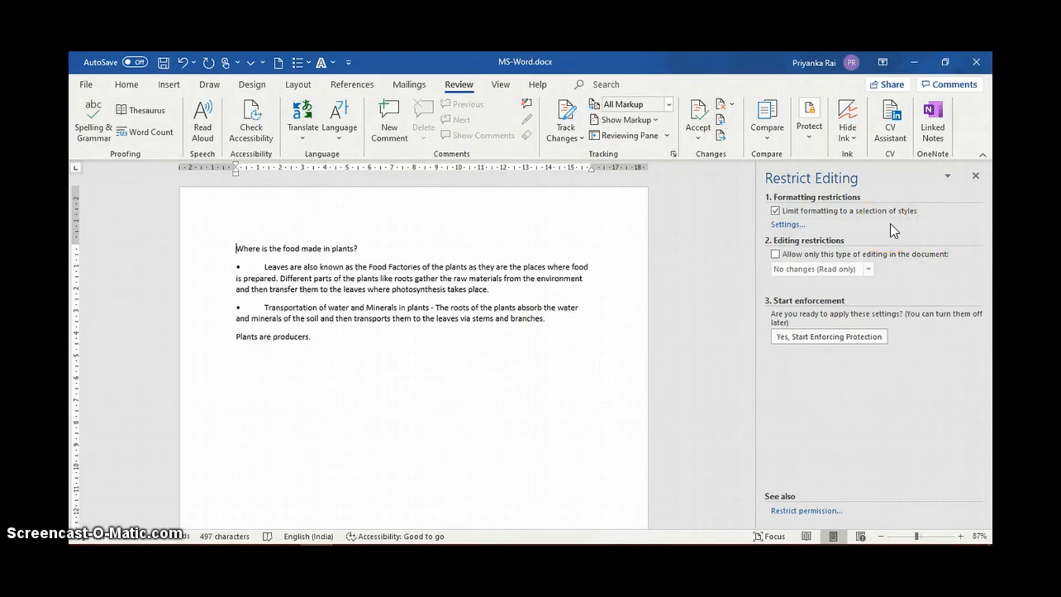
Restrict editing of the document to No changes (Read only), with Everyone as an exception.
click(774, 252)
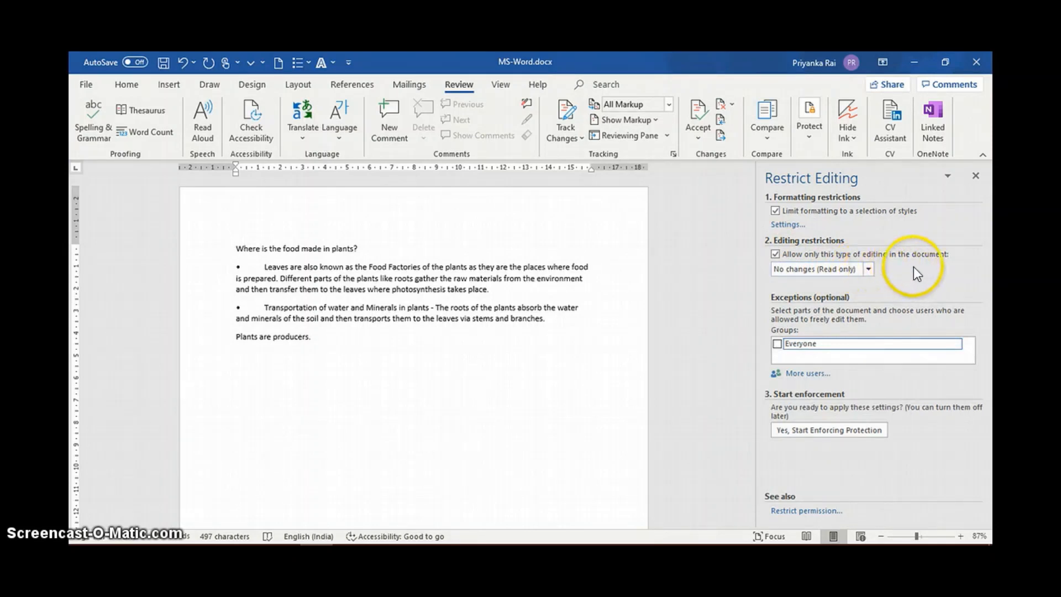
click(869, 269)
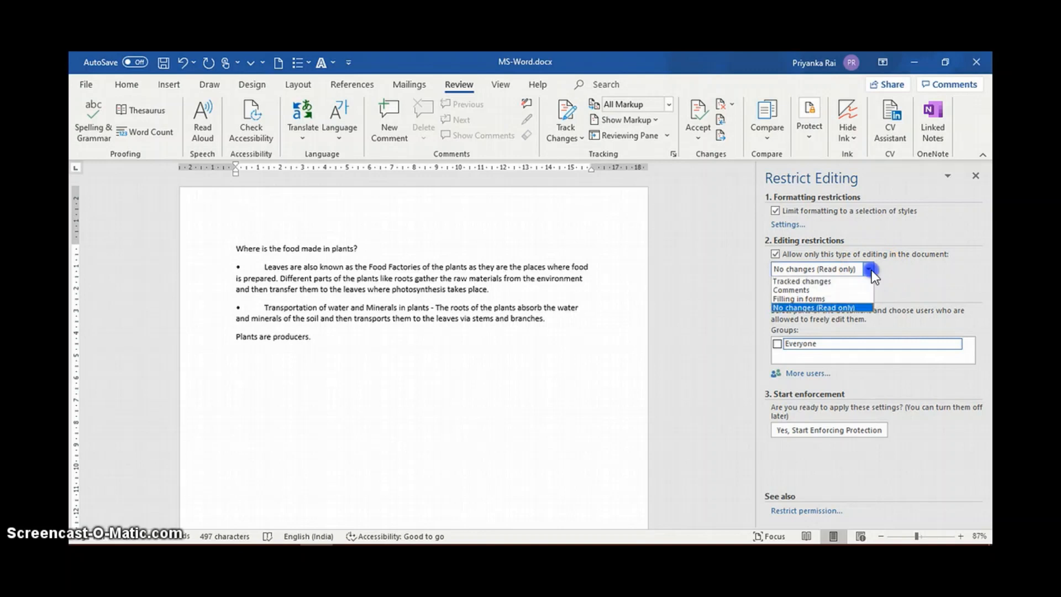
click(841, 307)
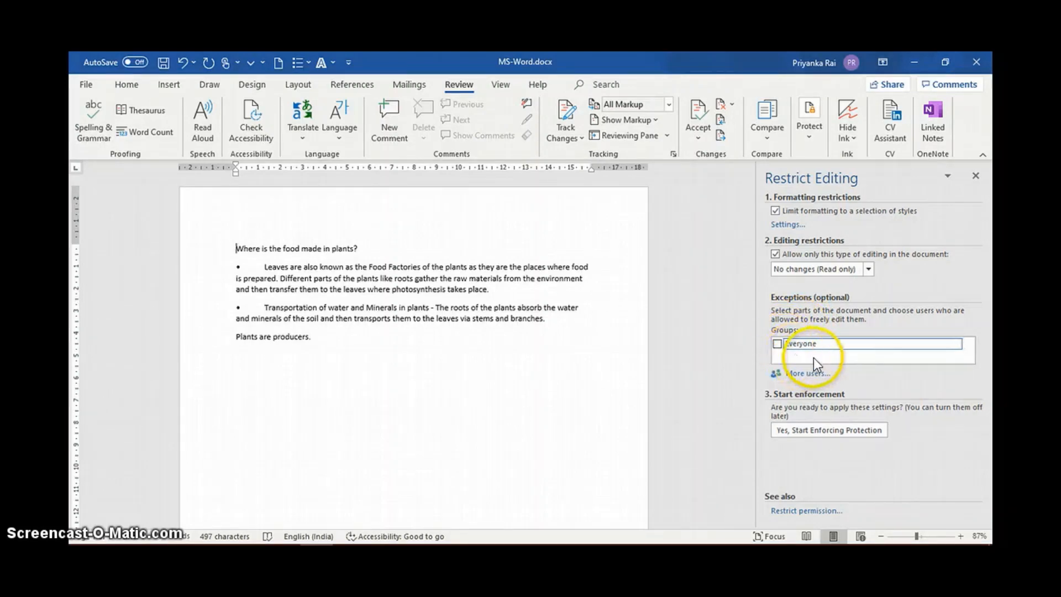
click(777, 343)
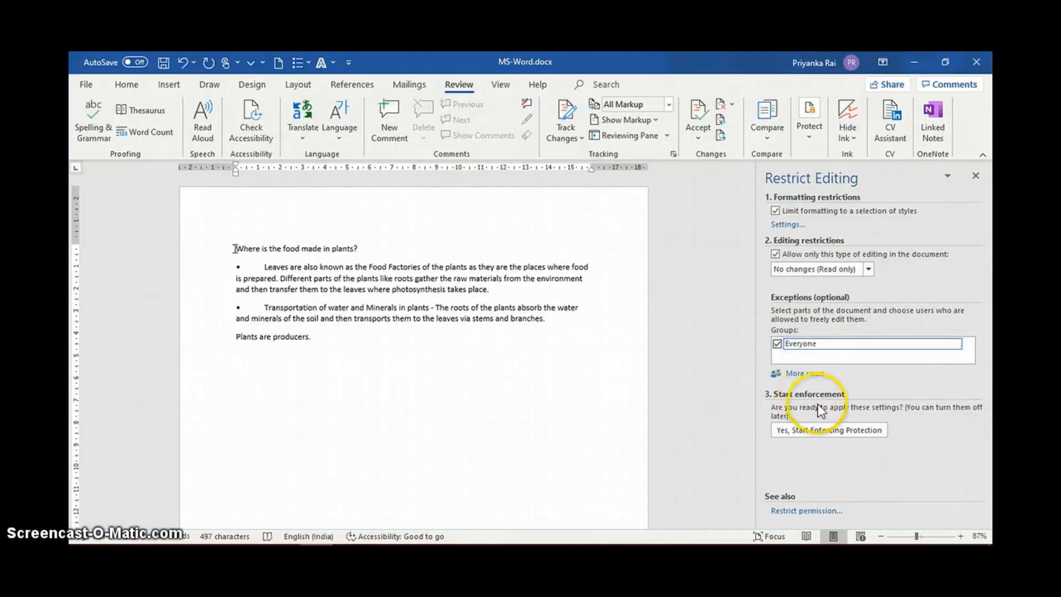
Start enforcing the document protection, entering and confirming a new protection password.
click(824, 430)
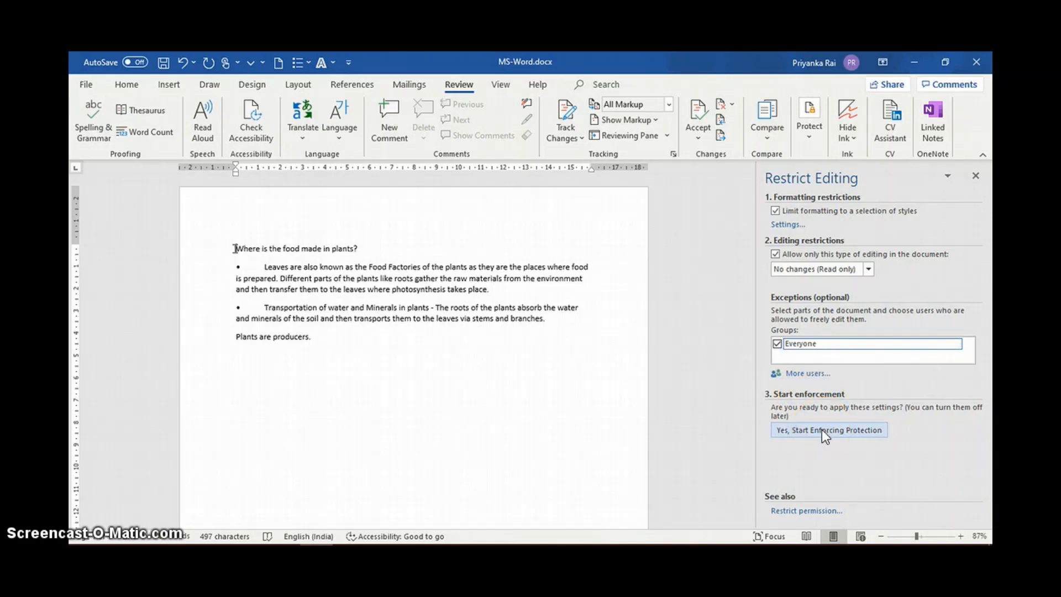
click(821, 429)
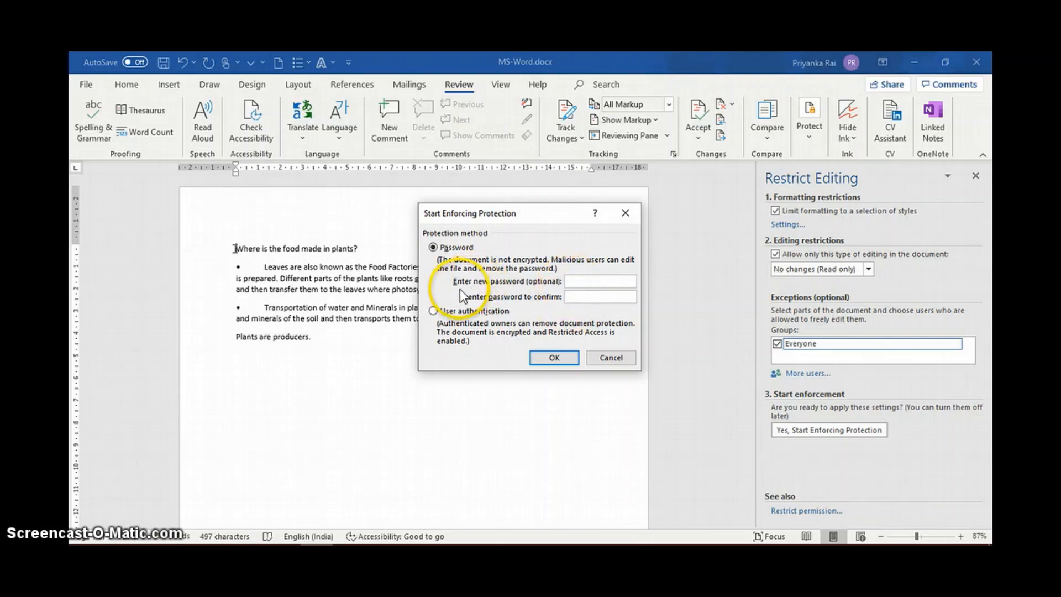
click(574, 279)
text(123456)
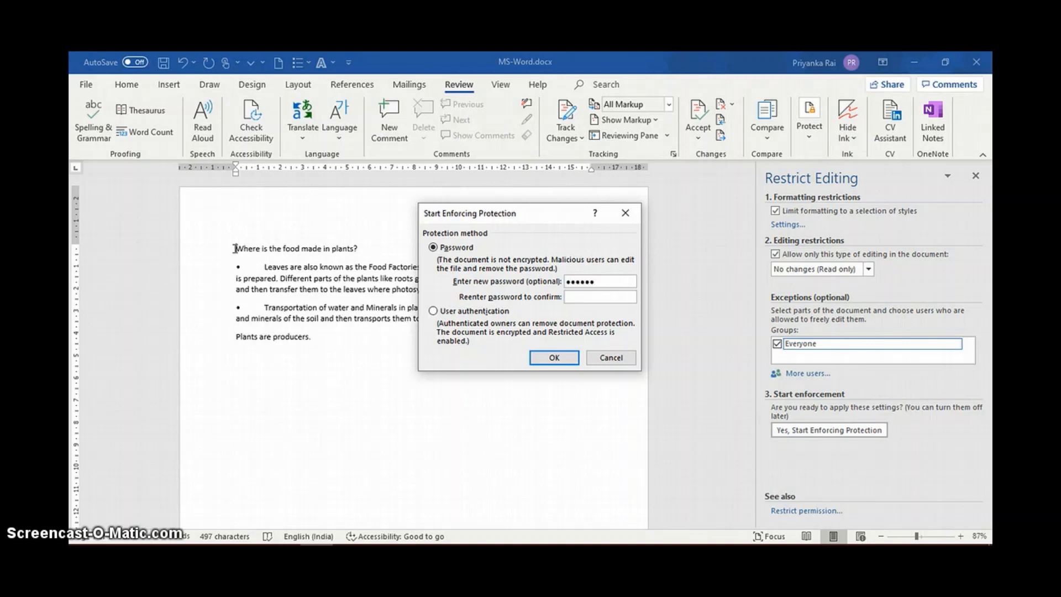
click(575, 295)
text(******)
click(551, 358)
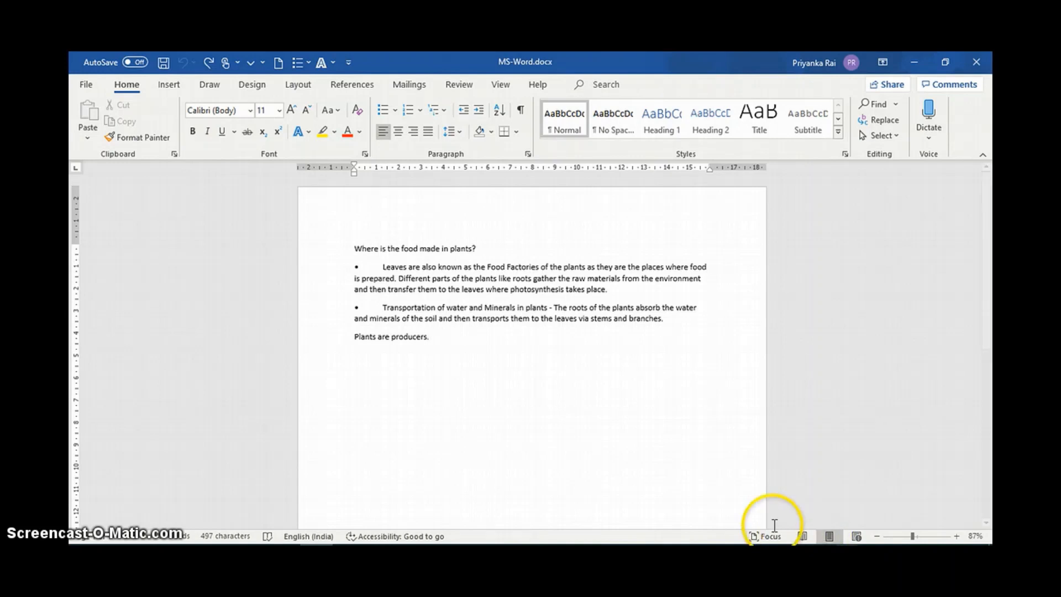
Turn on Track Changes for the document.
click(459, 84)
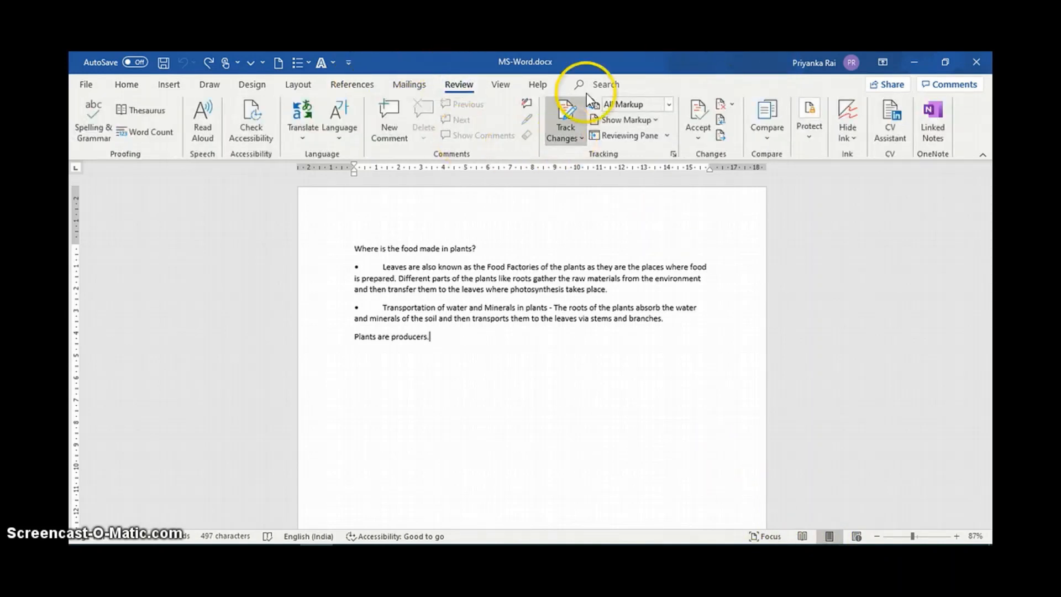
click(567, 125)
click(565, 158)
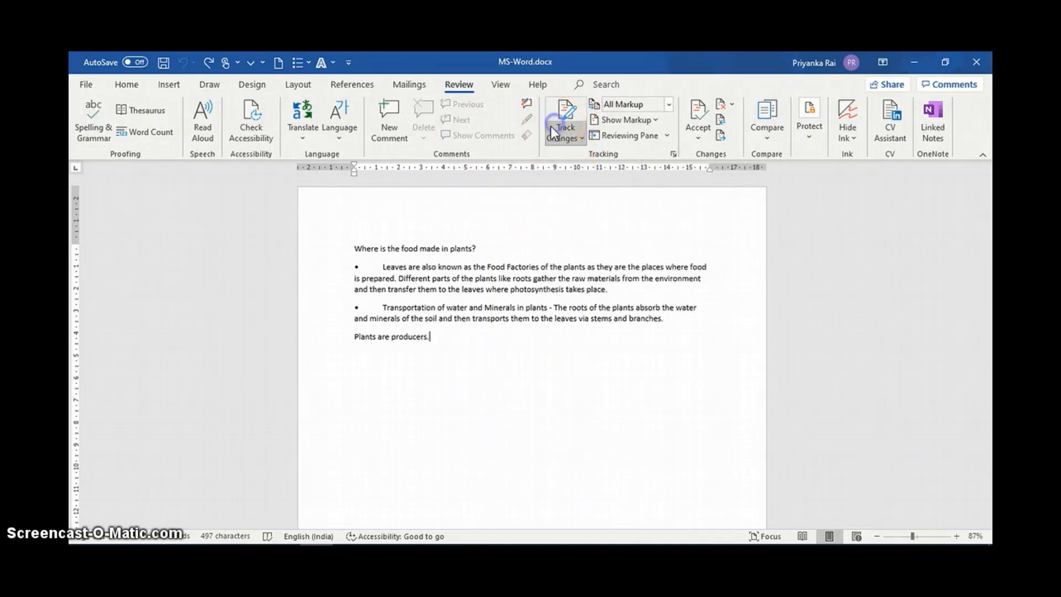
click(550, 126)
click(570, 156)
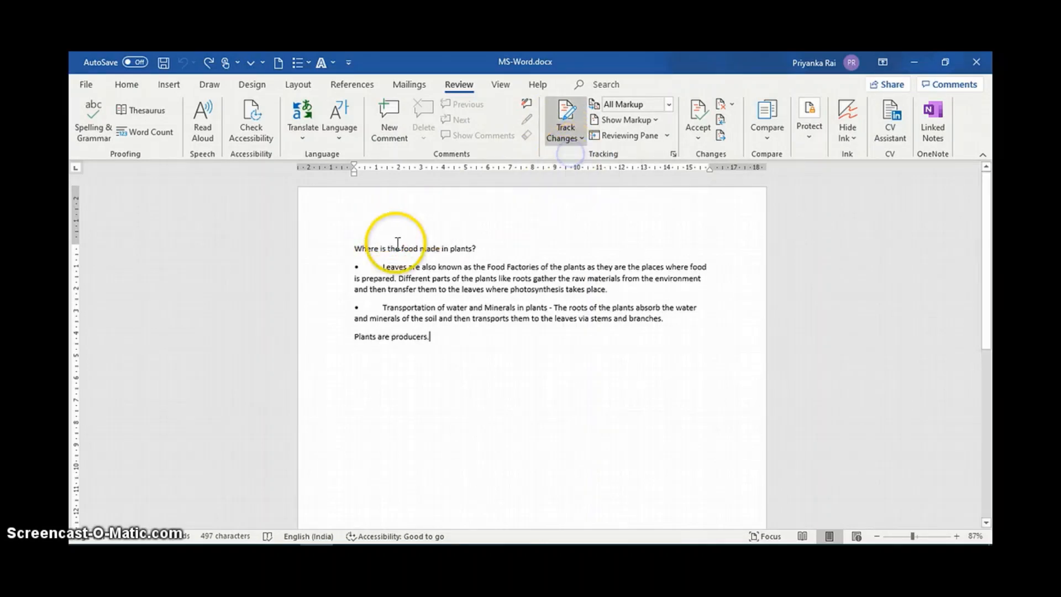
Format the heading "Where is the food made in plants?" as bold, underlined and 14 pt.
drag(354, 248, 487, 252)
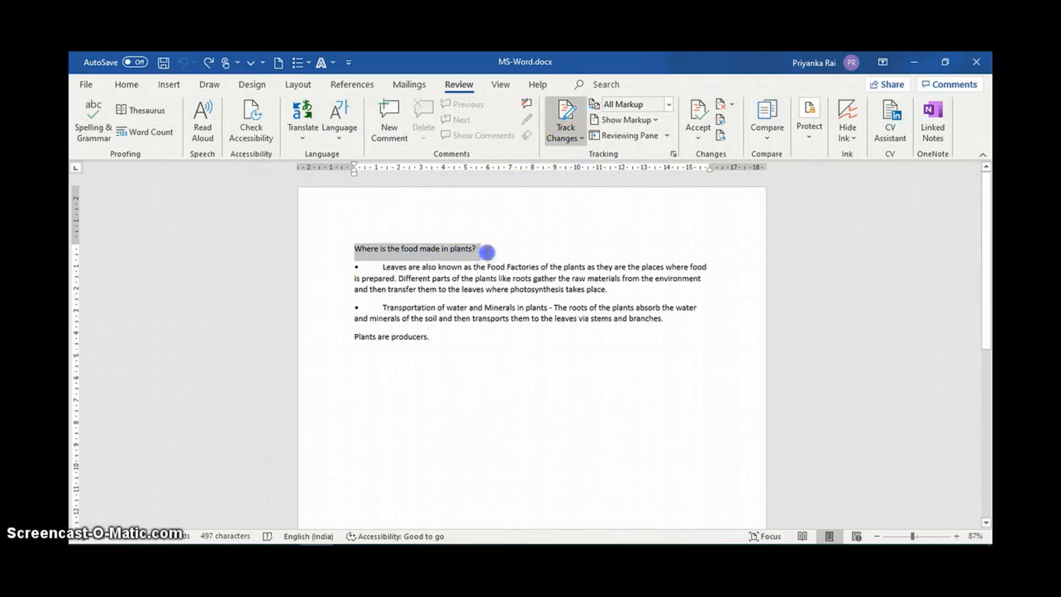
click(137, 84)
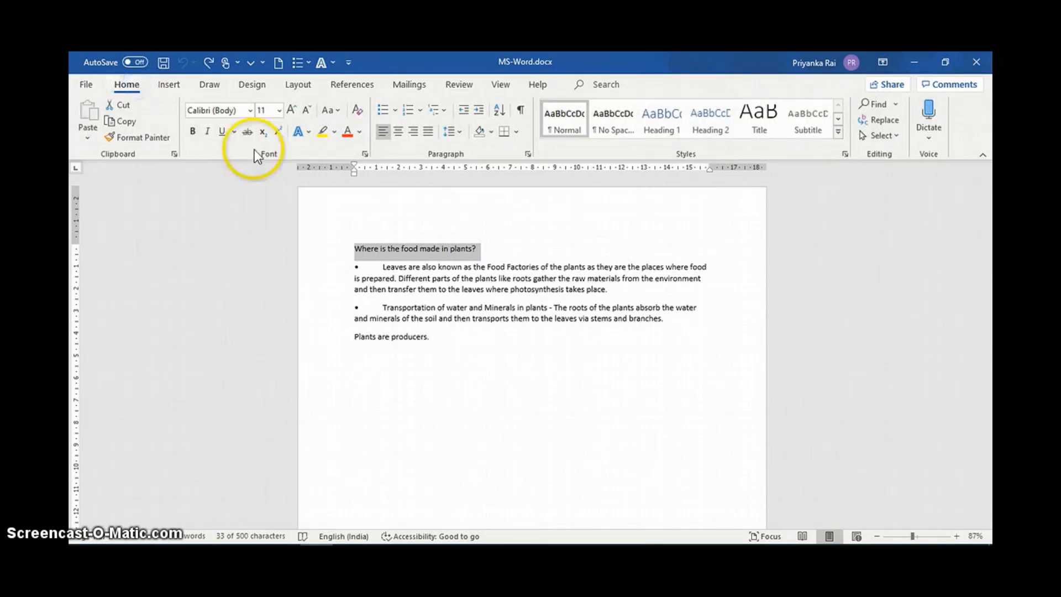
click(193, 131)
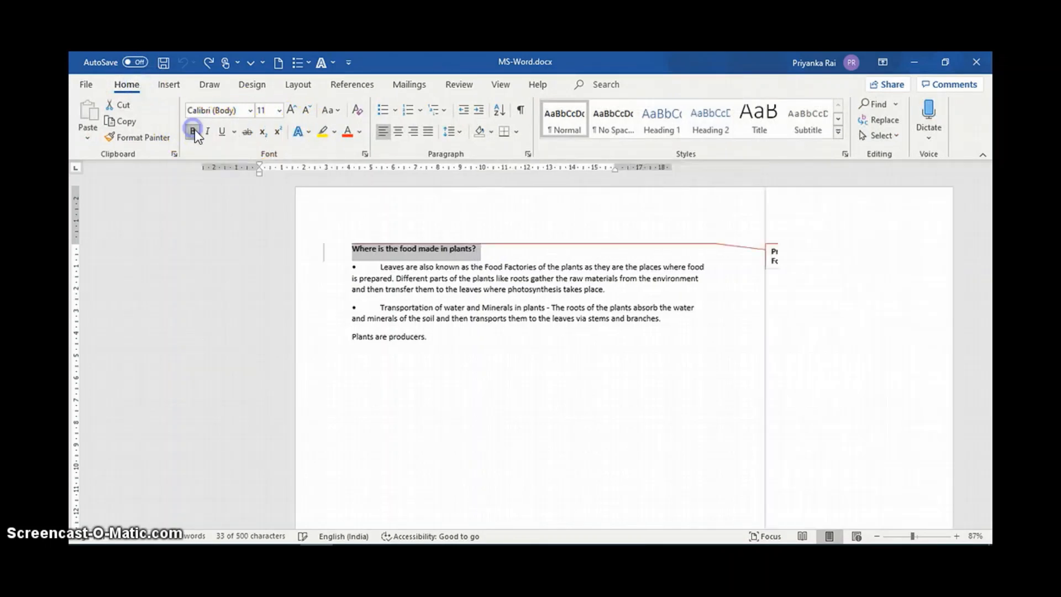
click(222, 131)
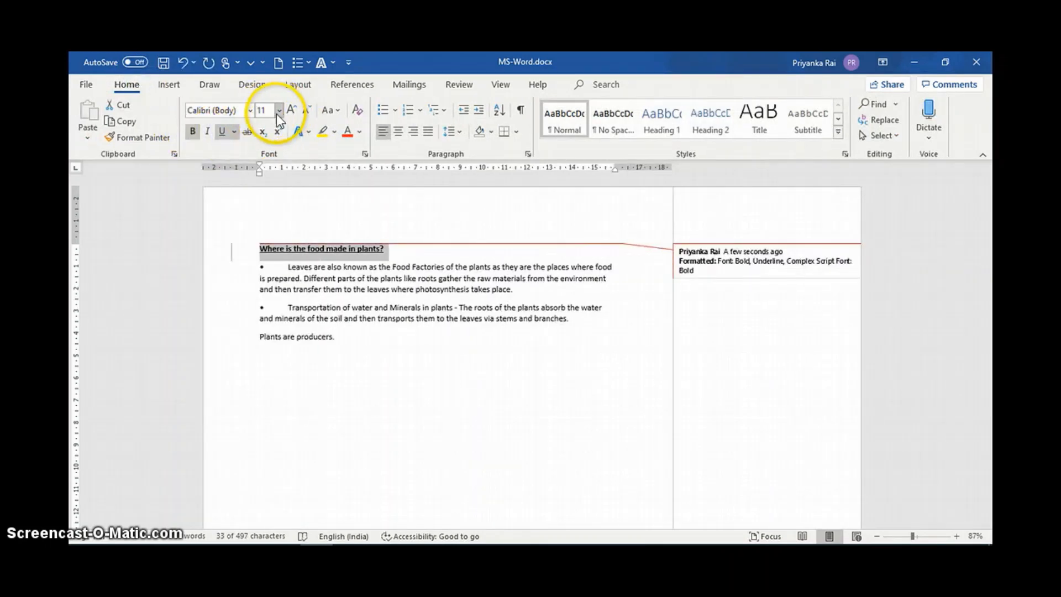
click(279, 110)
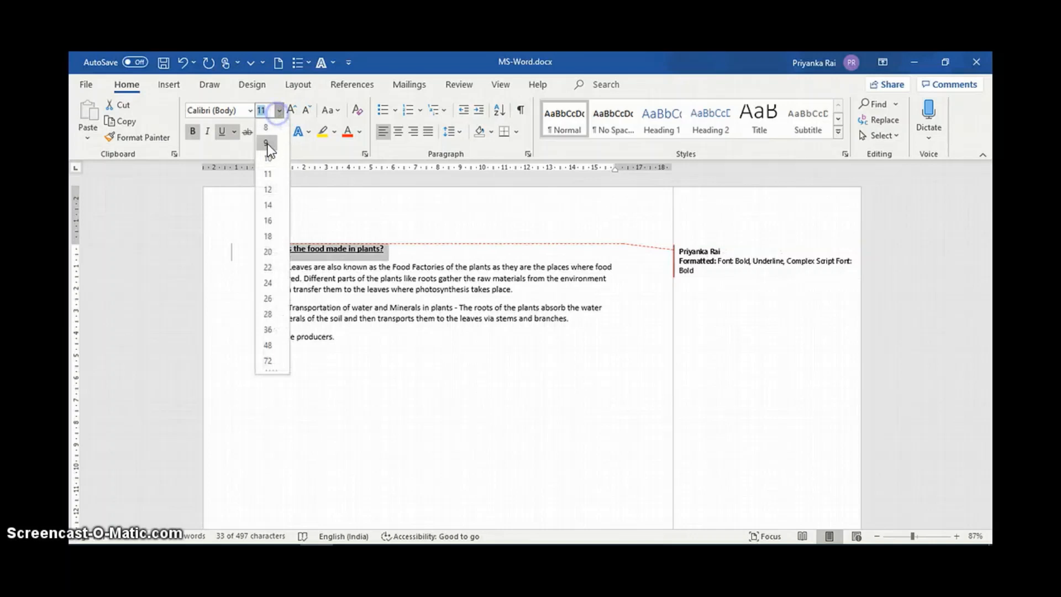
click(268, 205)
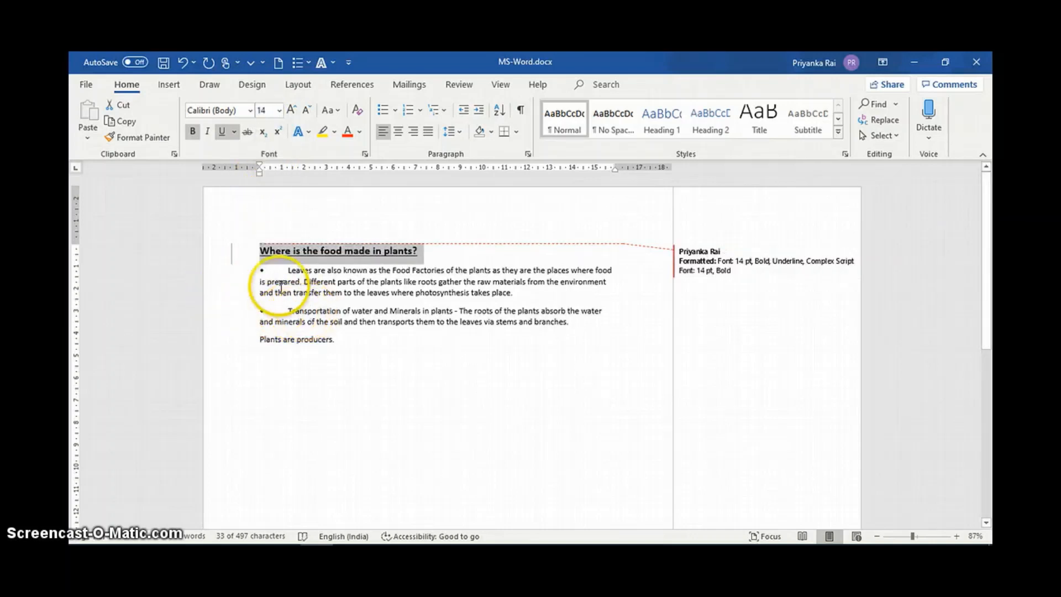
Convert the two bulleted paragraphs below the heading into a numbered list.
drag(286, 270, 329, 324)
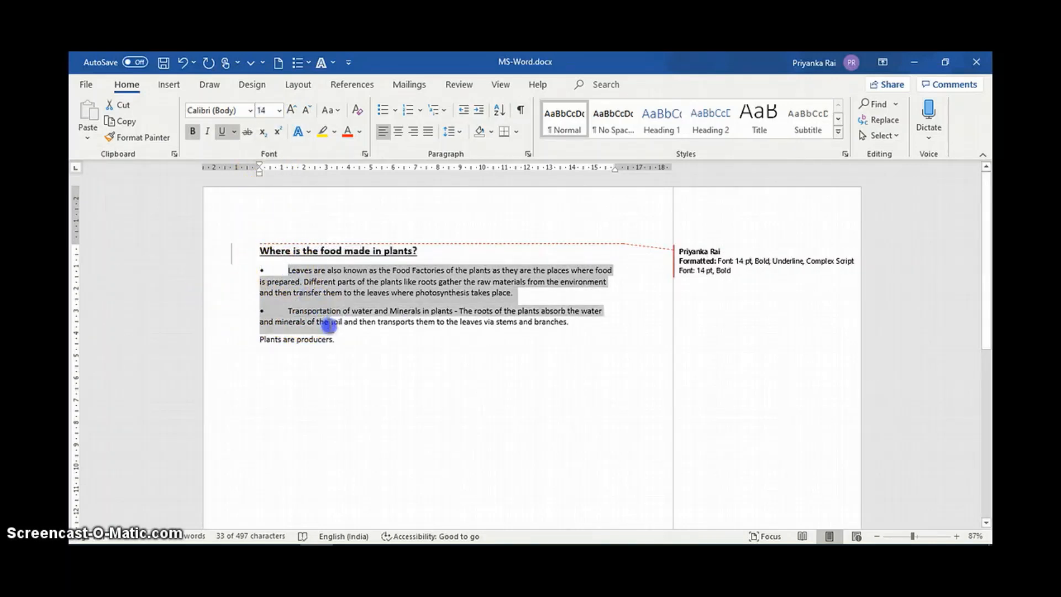
click(410, 110)
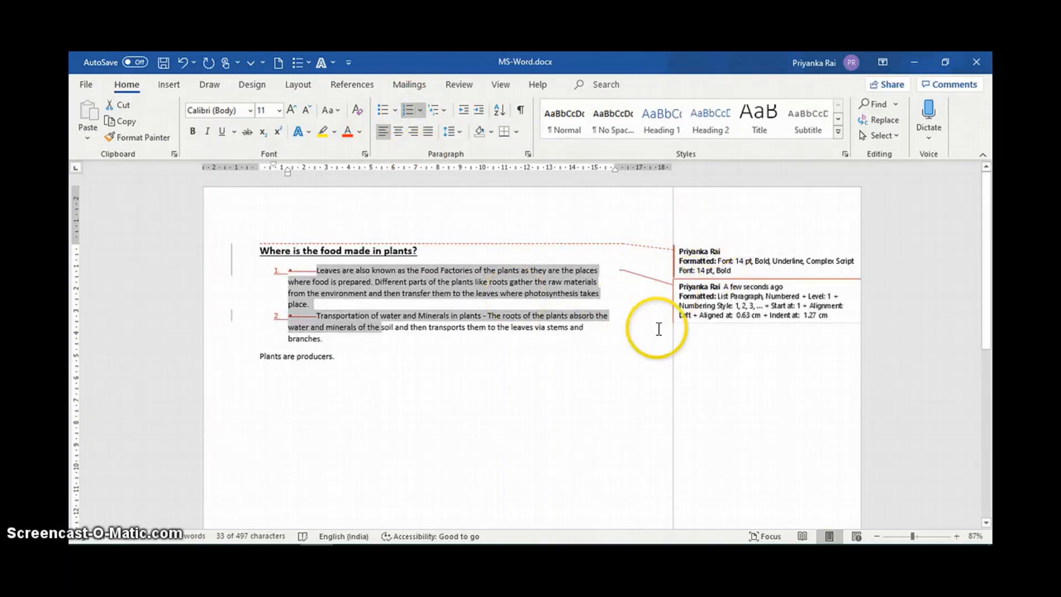
Examine the tracked formatting changes beside the text and the accept and reject options for the heading's format change.
click(699, 256)
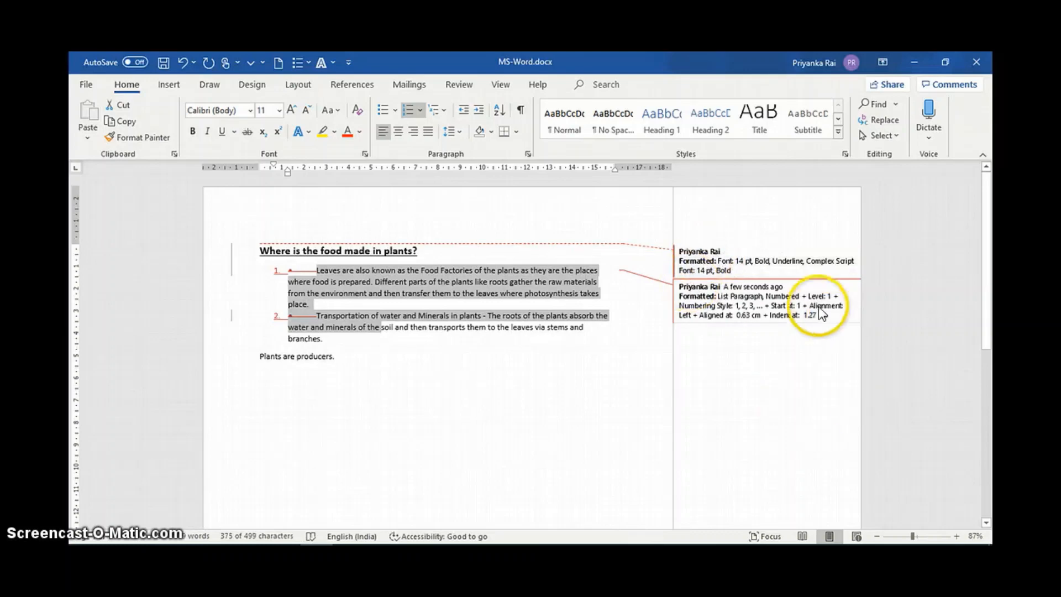
click(920, 540)
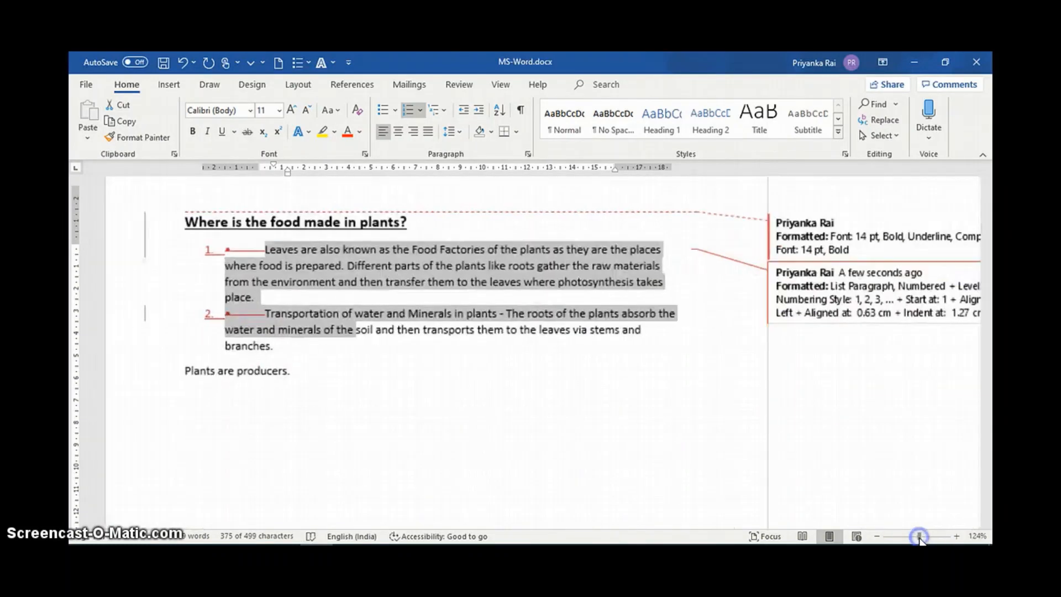
click(915, 538)
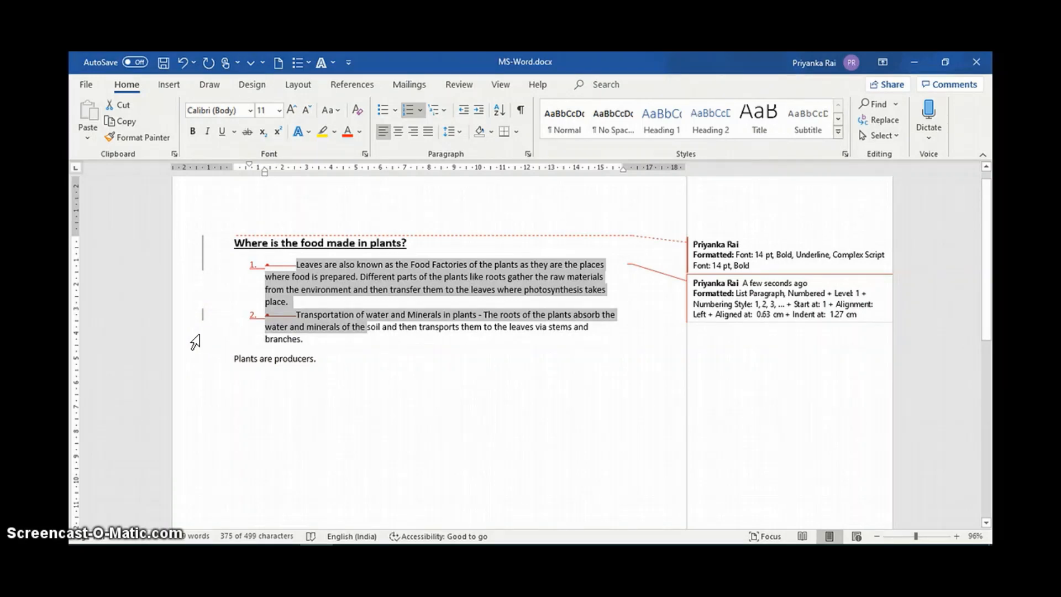
click(723, 260)
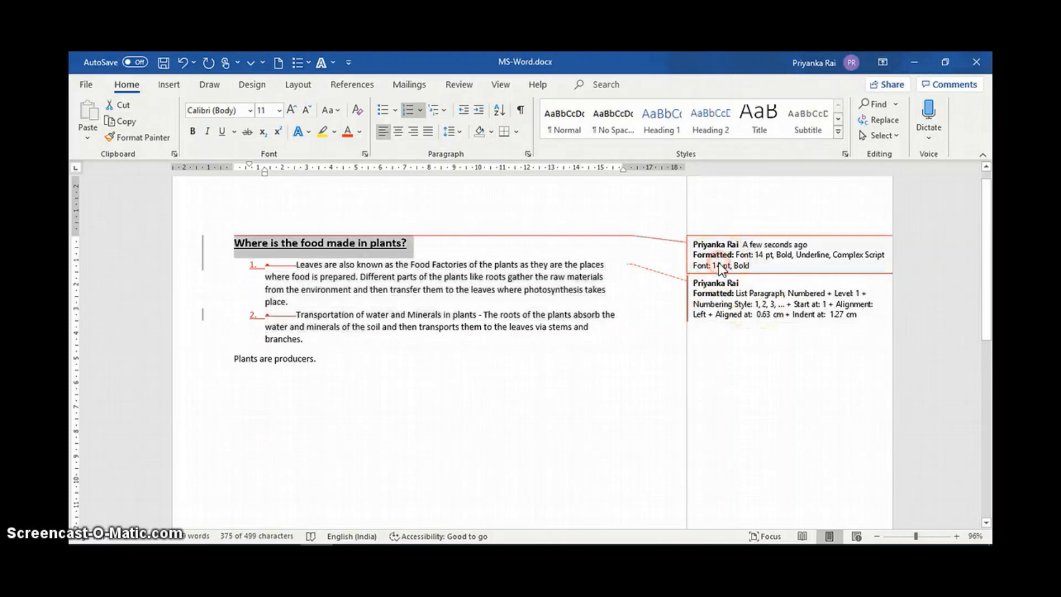
right_click(718, 263)
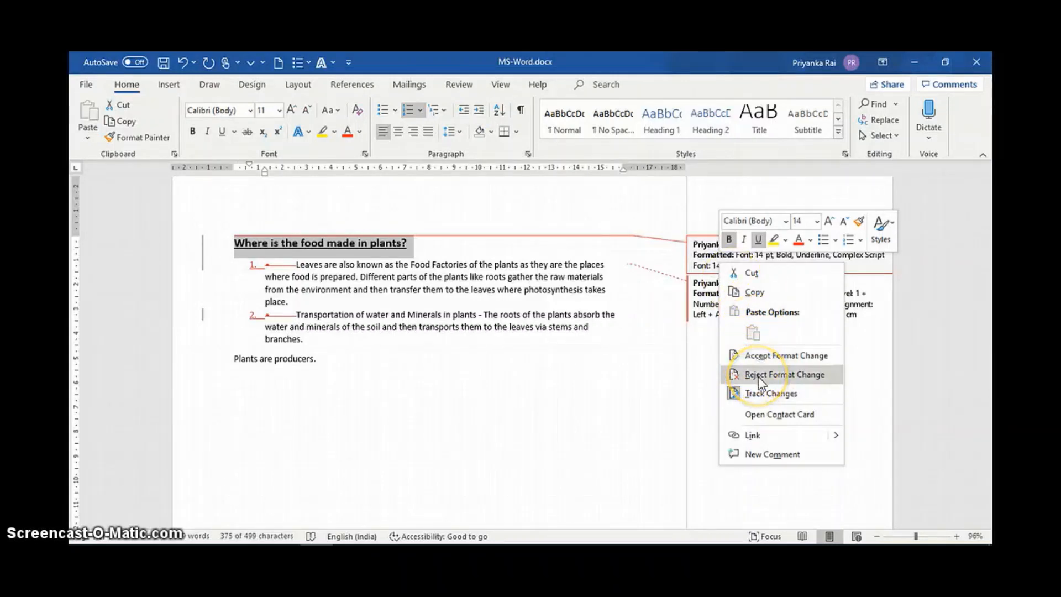
click(618, 372)
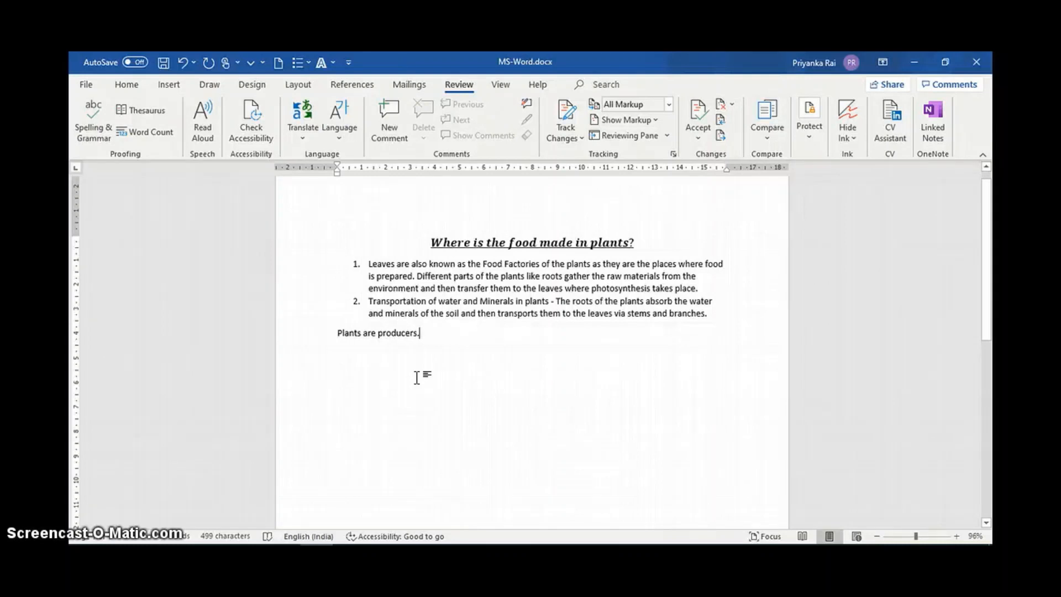
Insert the built-in Area of Circle equation after the sentence "Plants are producers.".
click(420, 378)
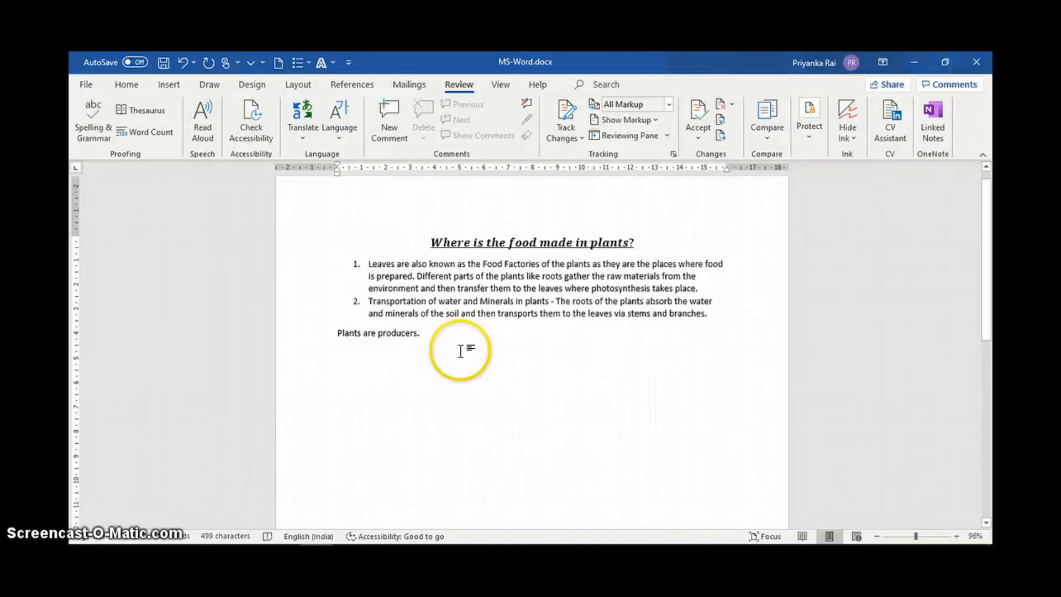
click(168, 85)
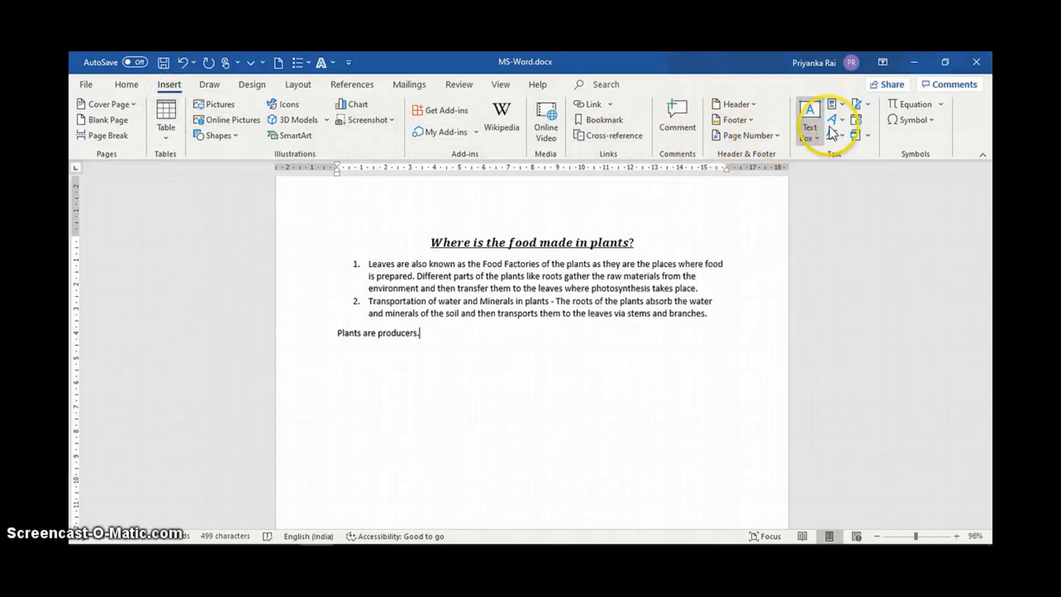
click(942, 104)
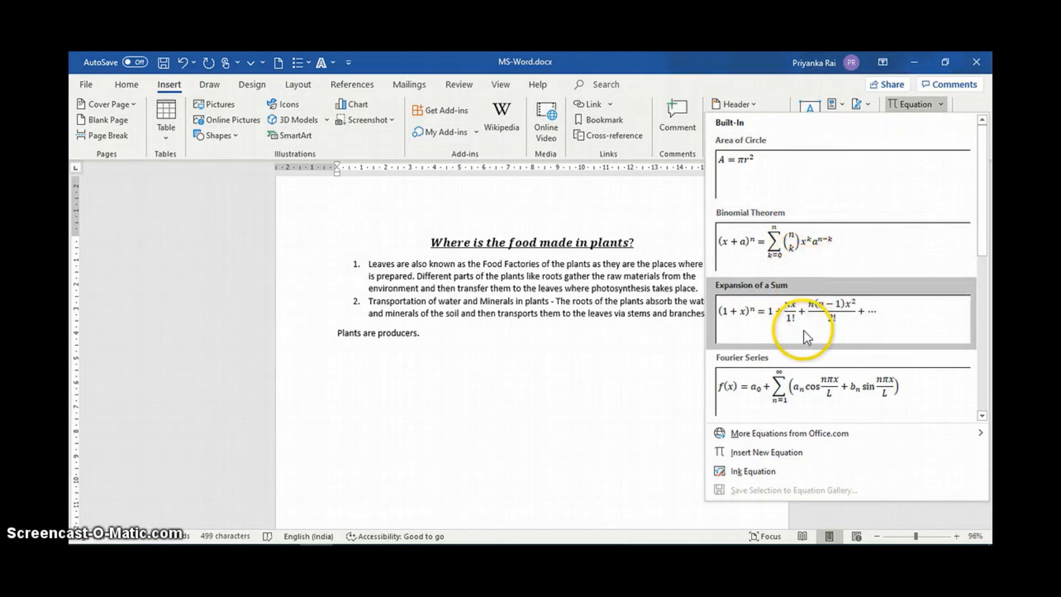
scroll(784, 376, down, 3)
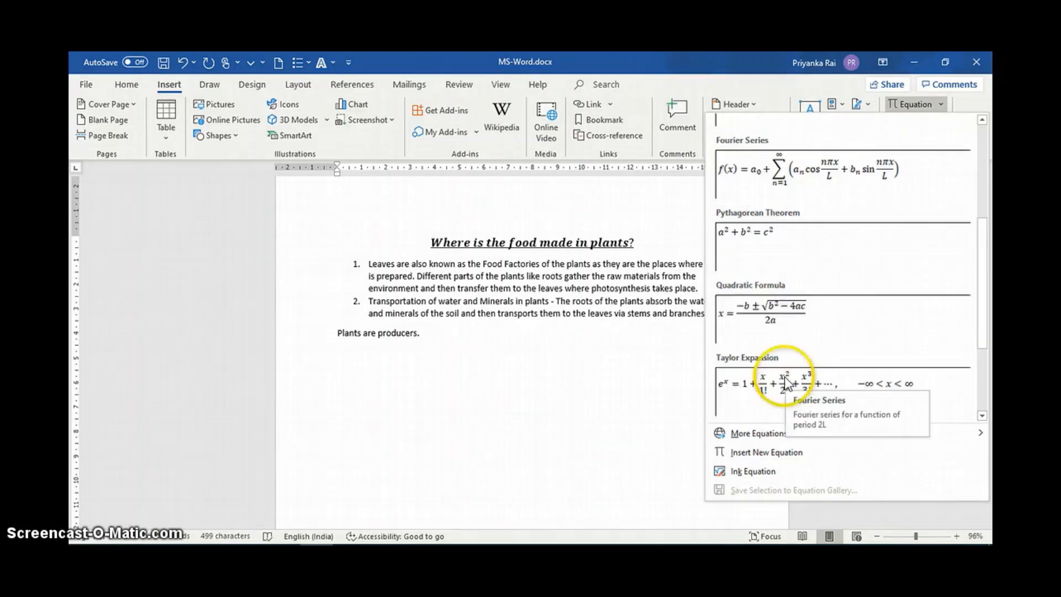
scroll(768, 326, down, 2)
scroll(768, 326, up, 5)
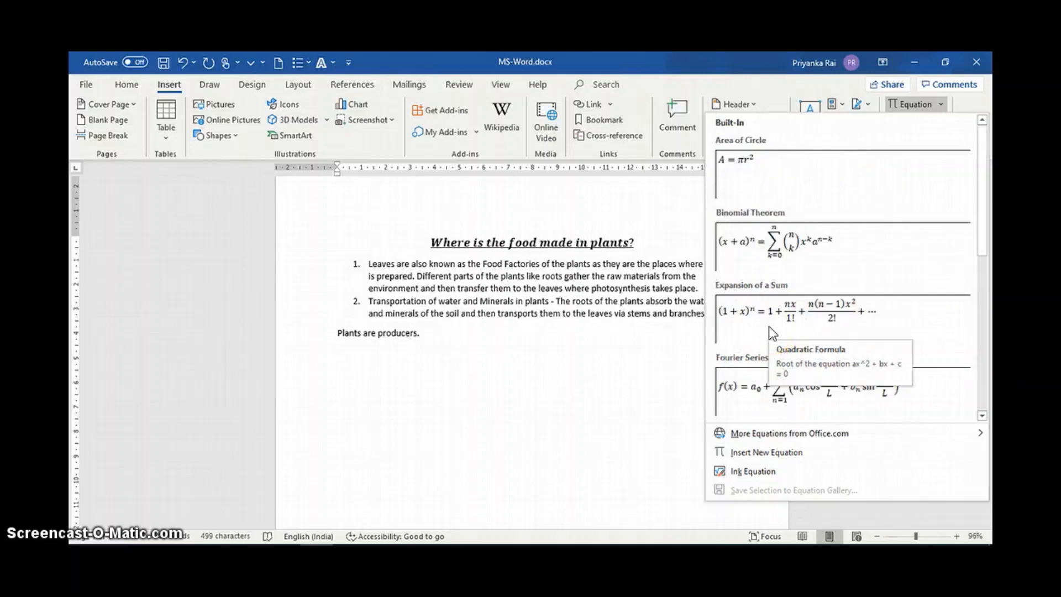
click(754, 191)
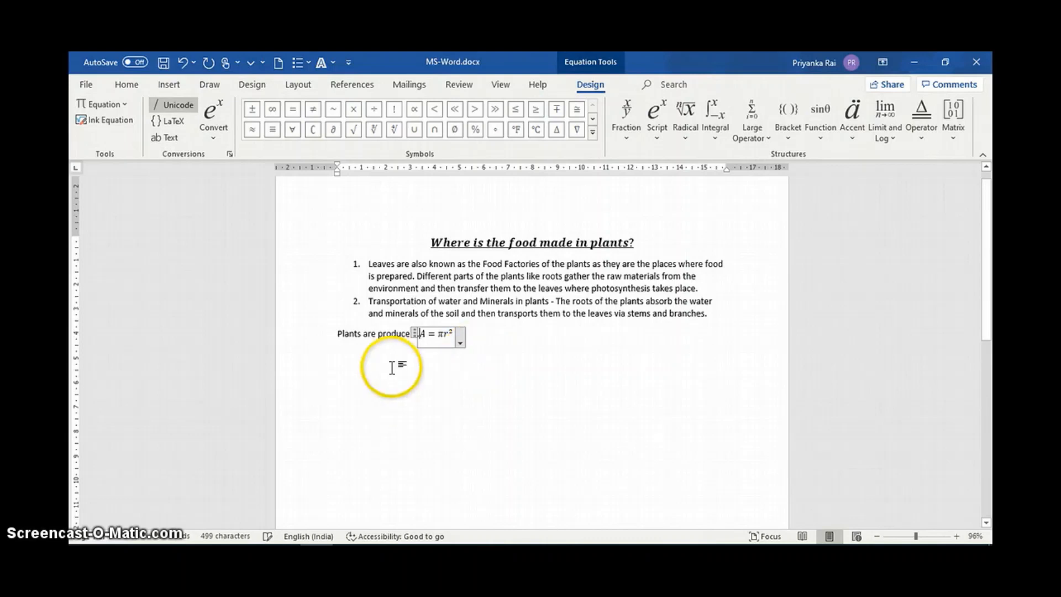
Move the Area of Circle equation onto its own line below "Plants are producers.".
click(410, 341)
text(rs.)
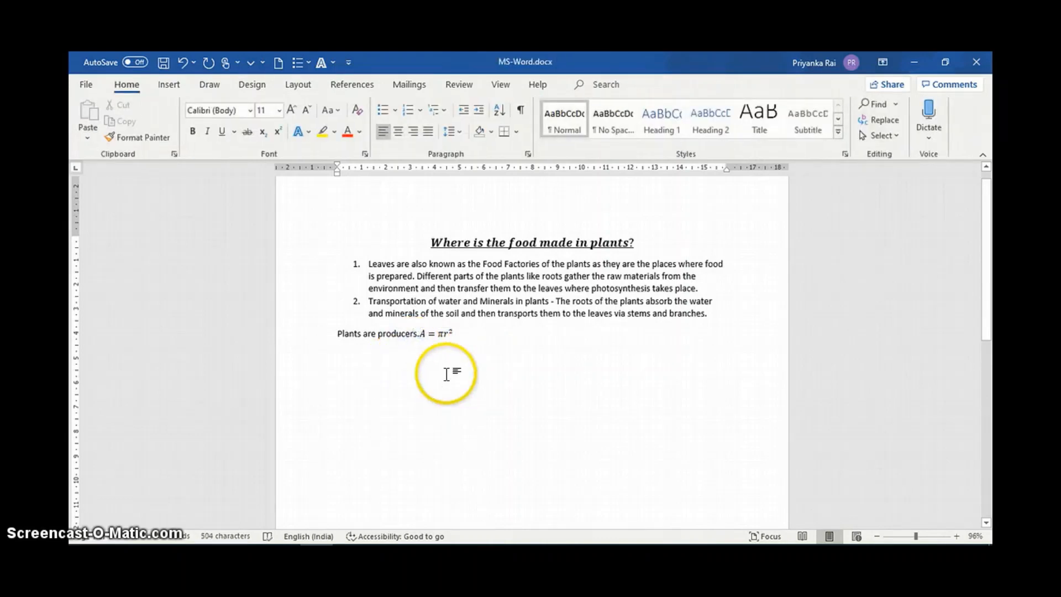
click(424, 334)
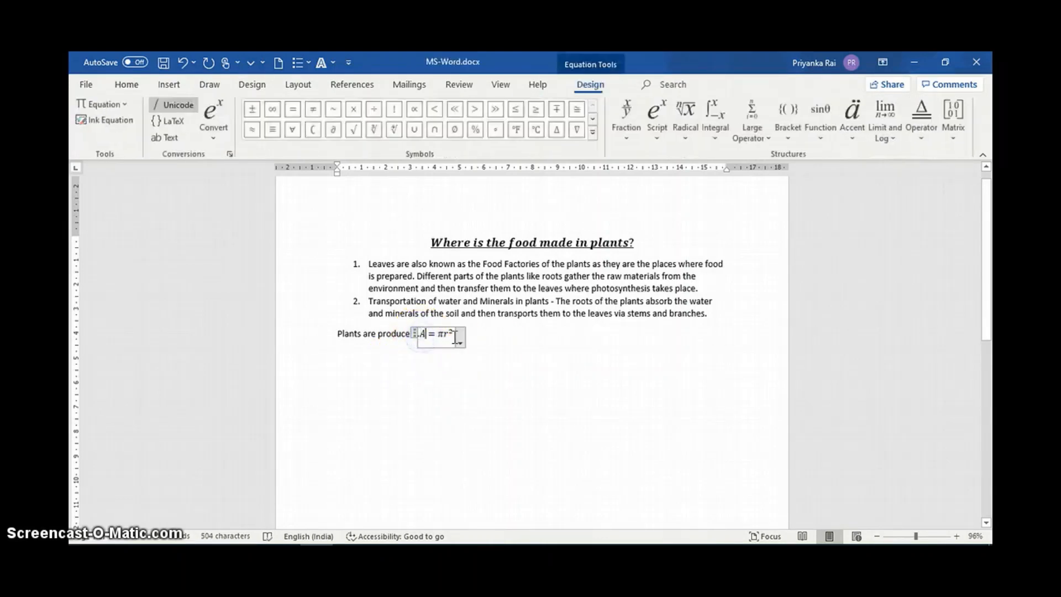
click(420, 350)
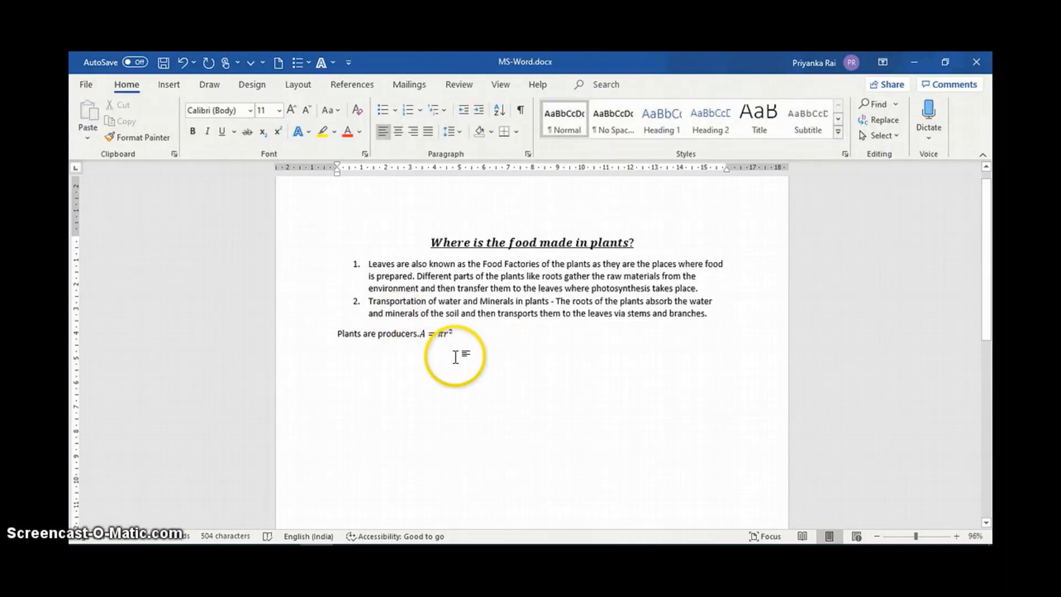
key(Return)
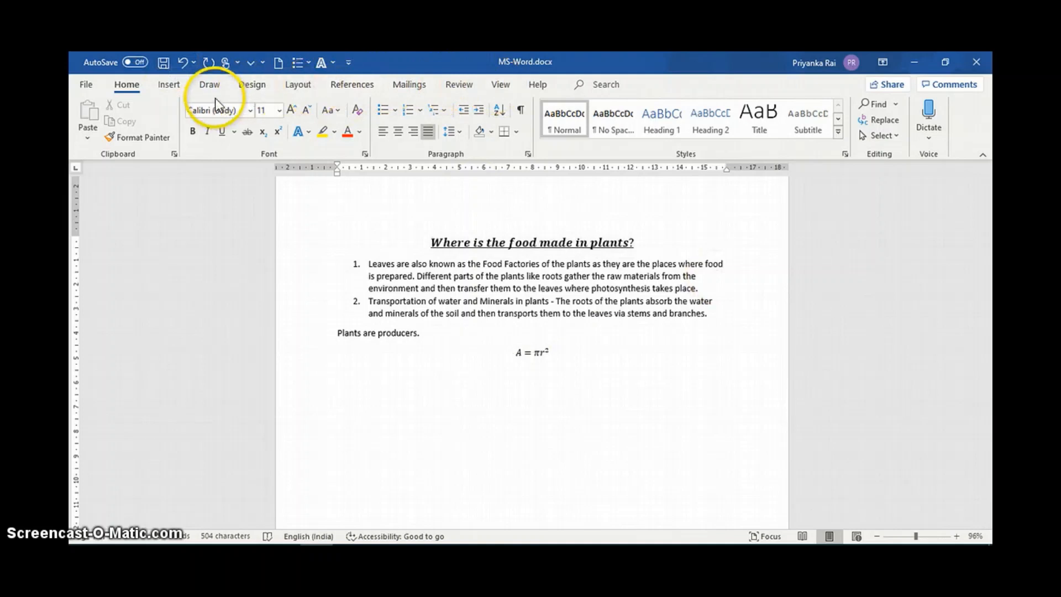
Insert the built-in Expansion of a Sum equation on a new line below the Area of Circle equation.
click(169, 84)
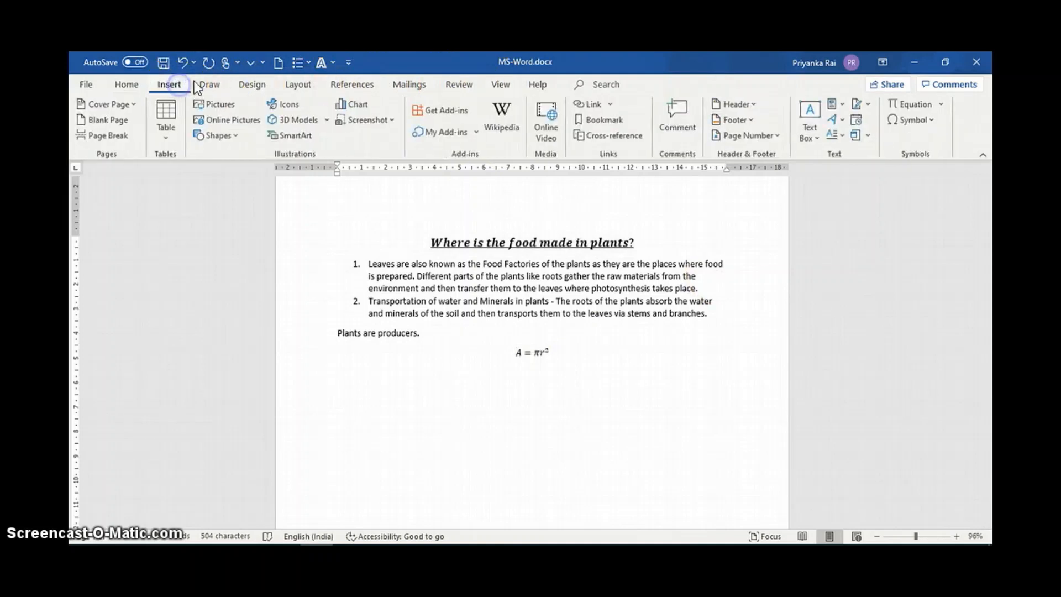
click(939, 103)
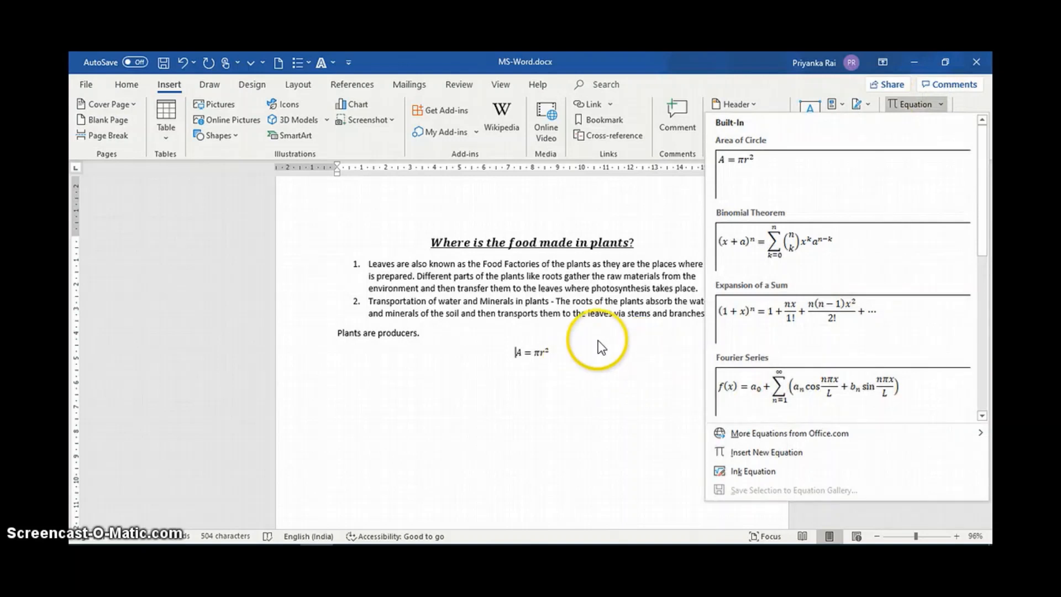
click(568, 347)
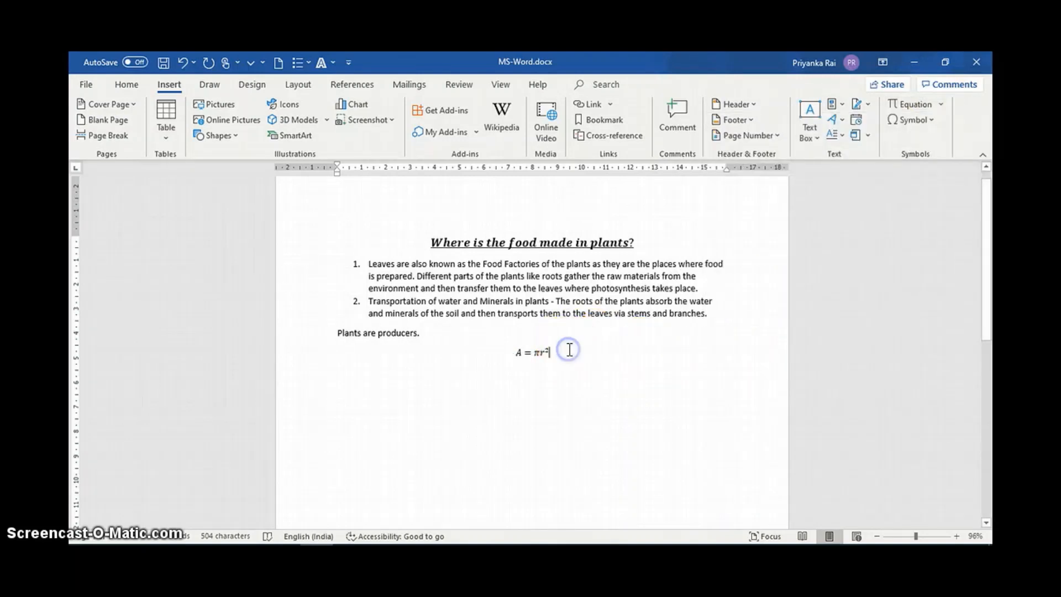
key(Return)
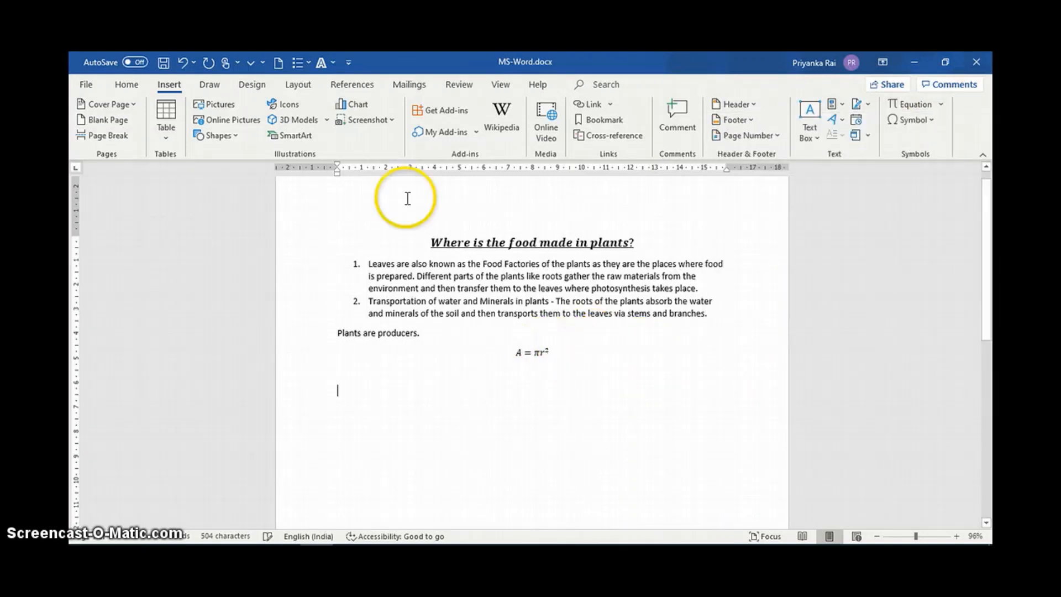
click(942, 104)
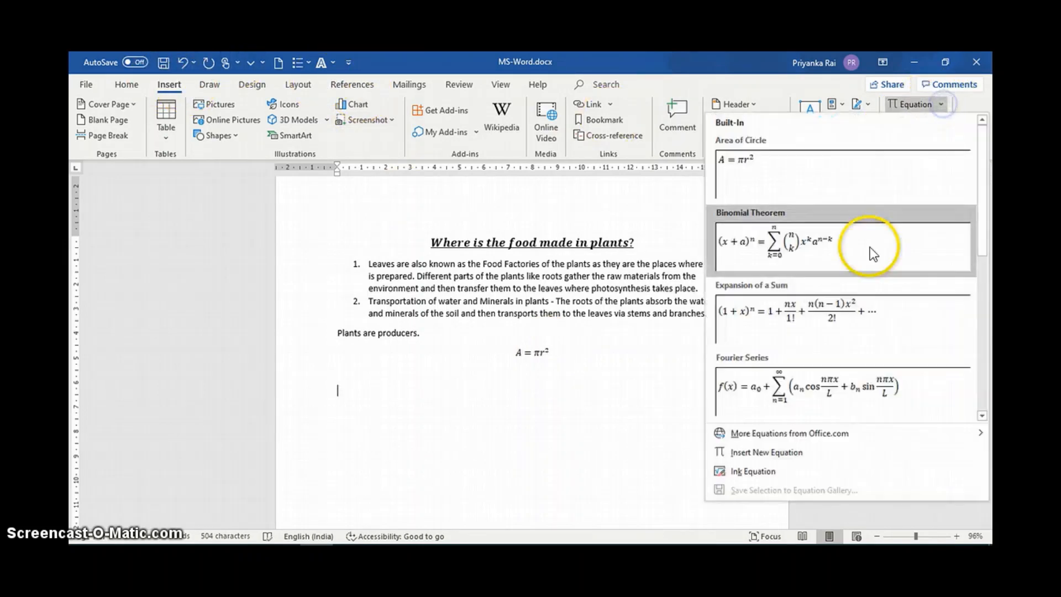
click(826, 310)
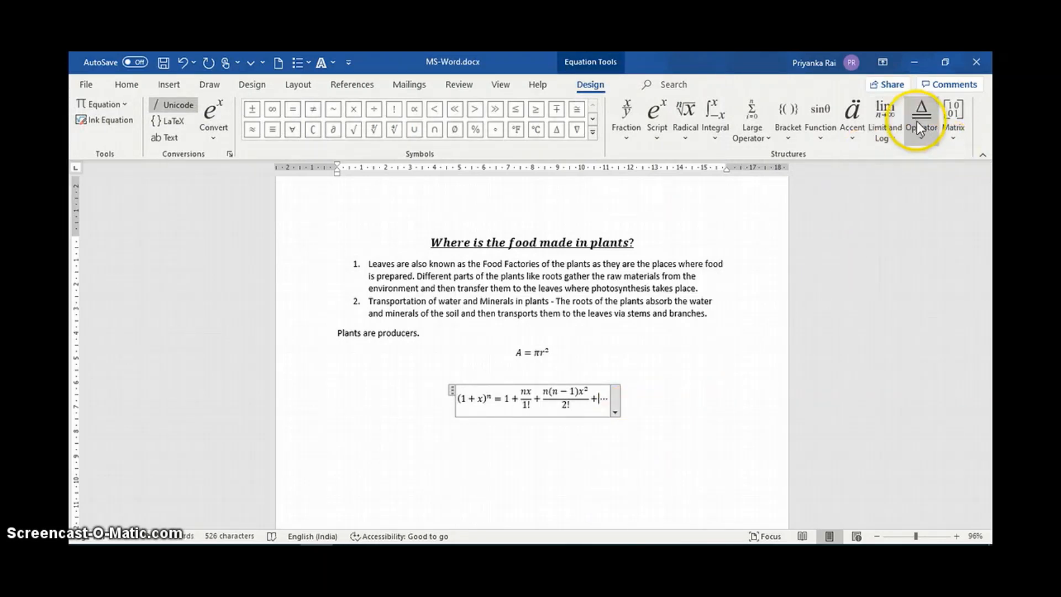
Insert a new blank equation on a separate line below the Expansion of a Sum equation and select its placeholder.
click(170, 85)
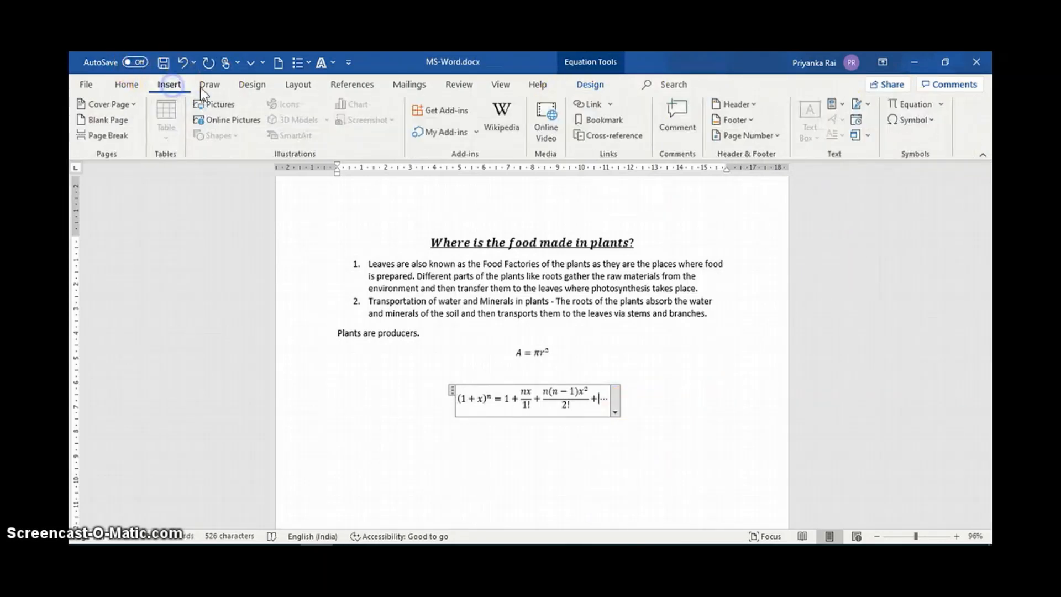
click(944, 107)
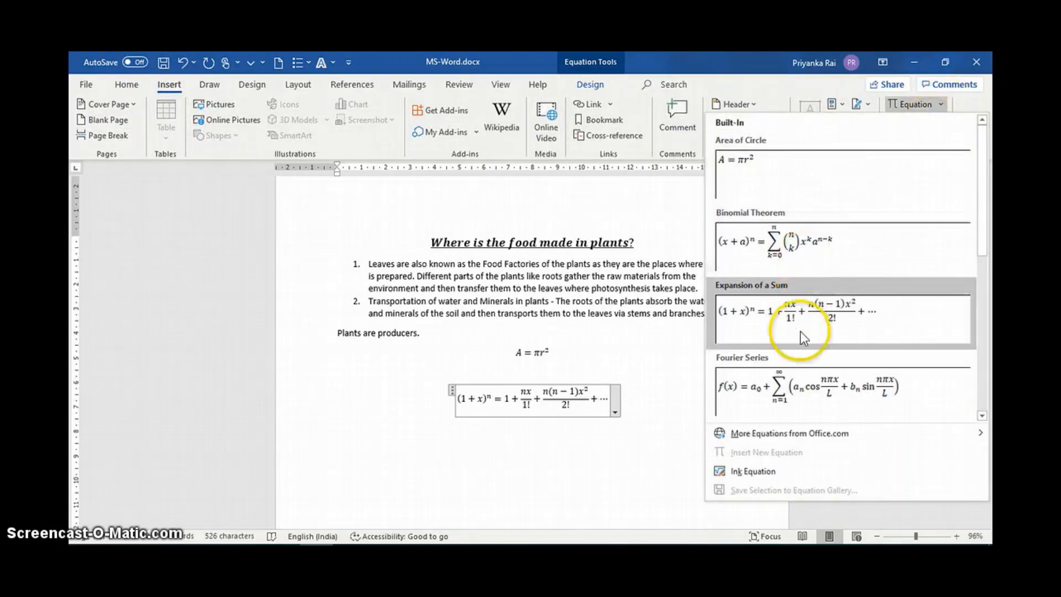
click(621, 459)
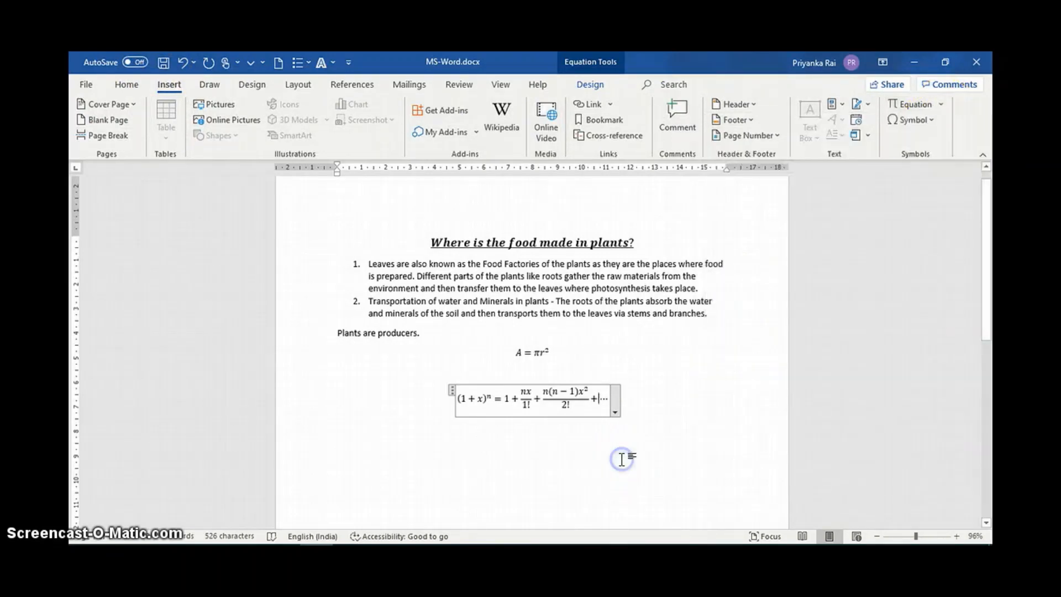
click(637, 405)
key(Return)
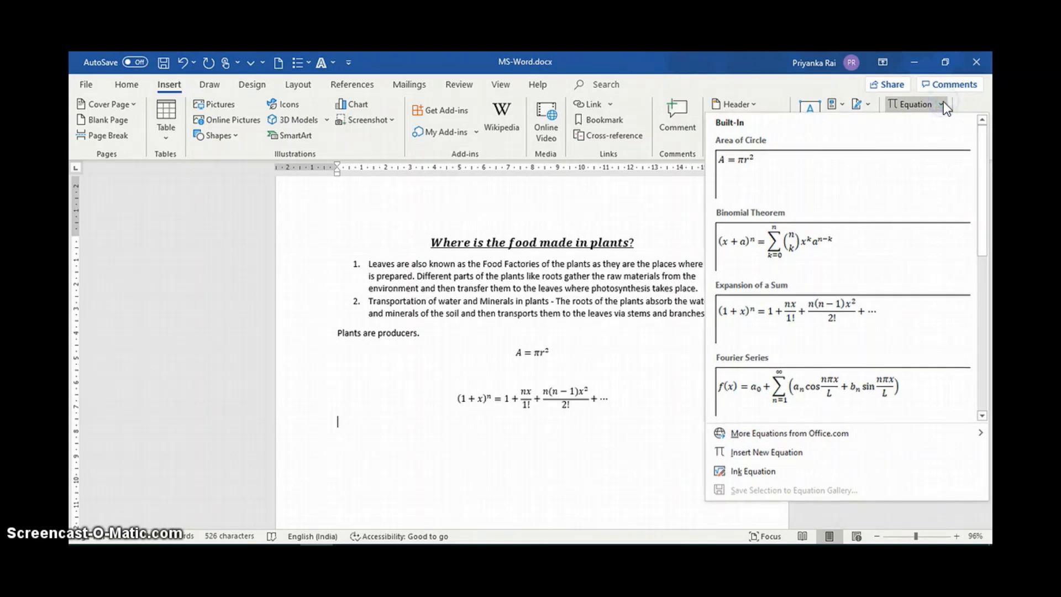
click(750, 456)
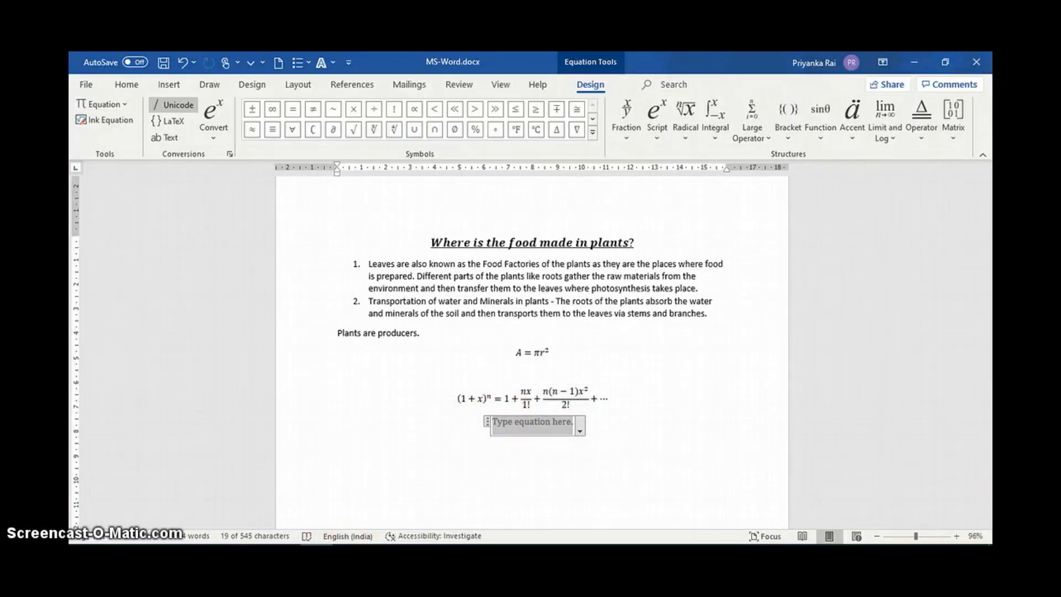
click(511, 424)
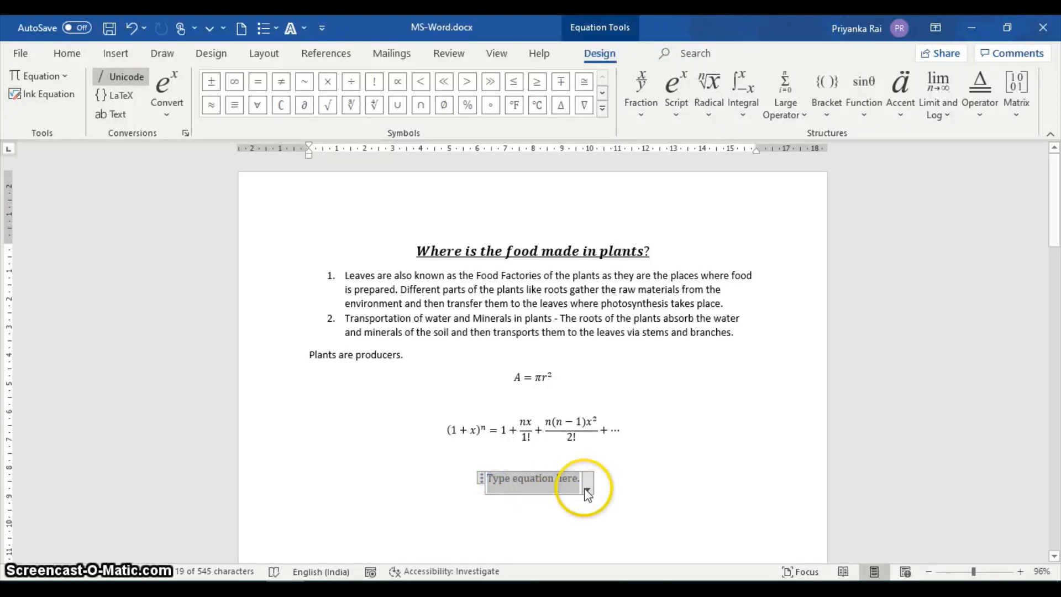
Build the expression sin θ + sin θ in the blank equation, using the sin θ common function for both terms.
click(863, 99)
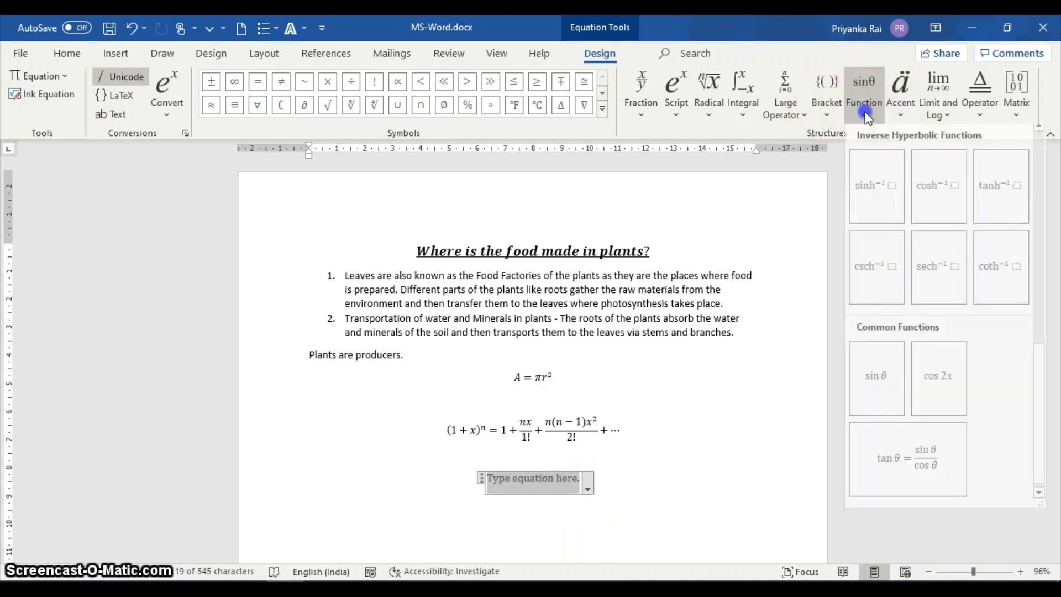
scroll(875, 258, up, 6)
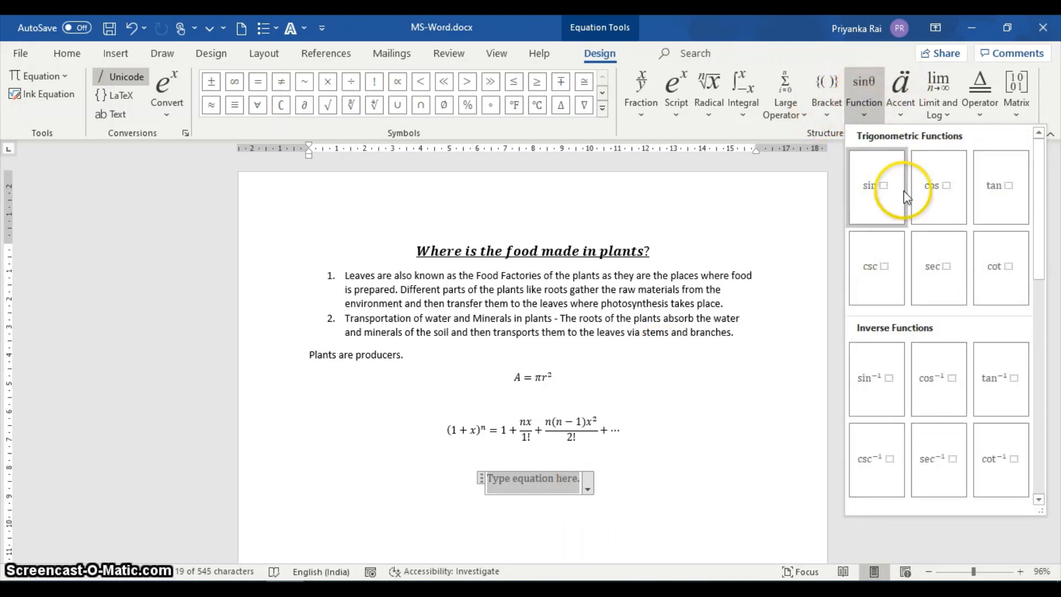
scroll(876, 425, down, 5)
click(878, 467)
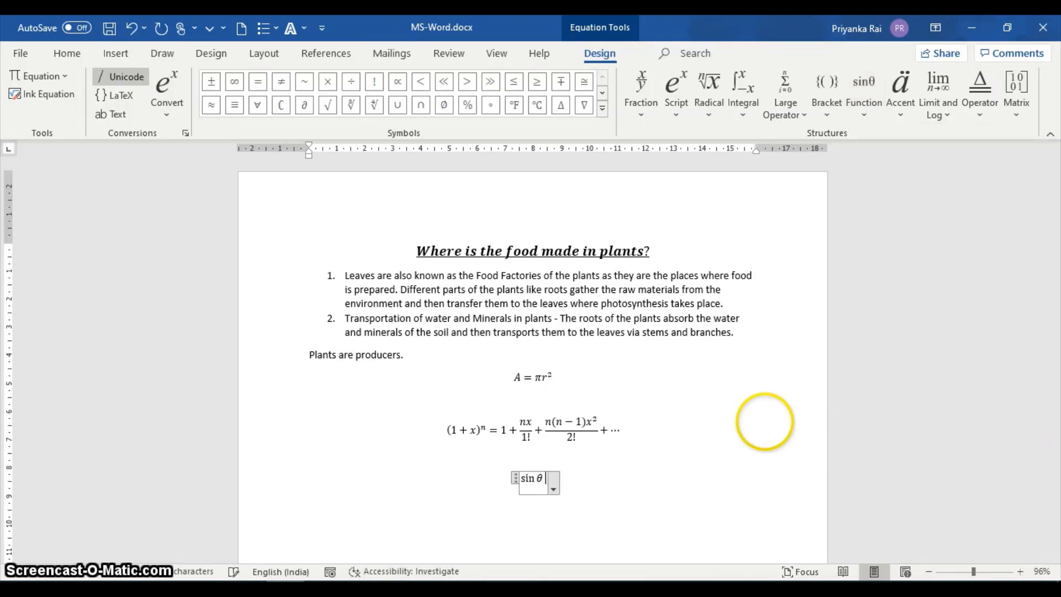
text(+)
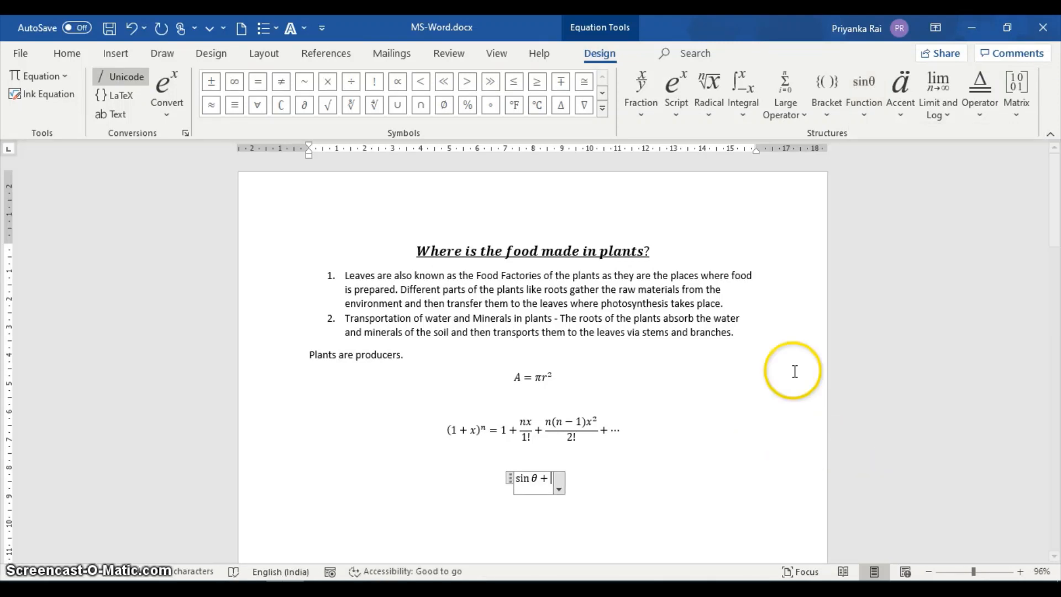
click(866, 103)
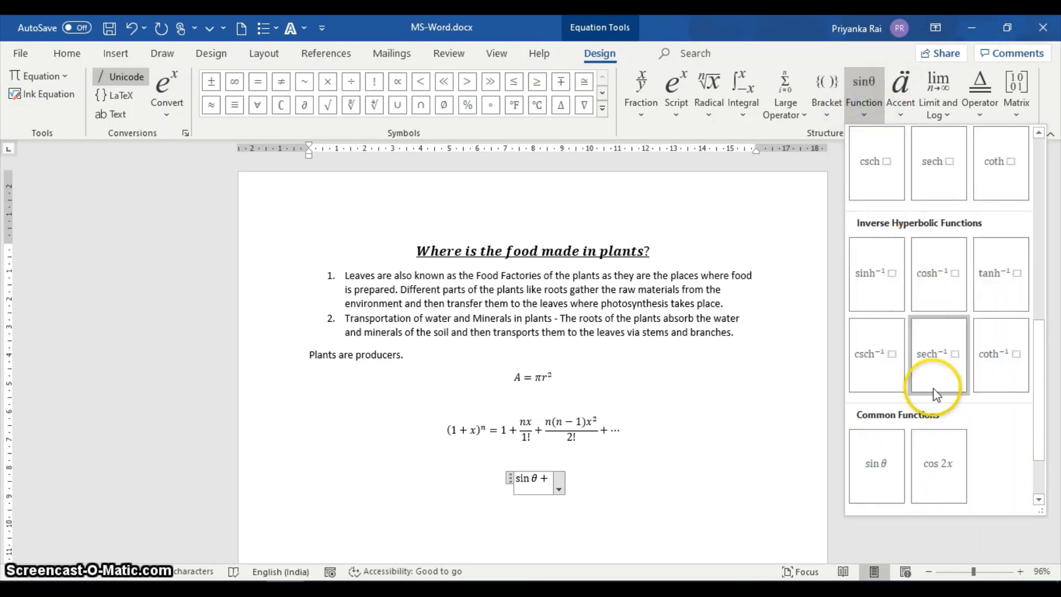
scroll(930, 457, down, 1)
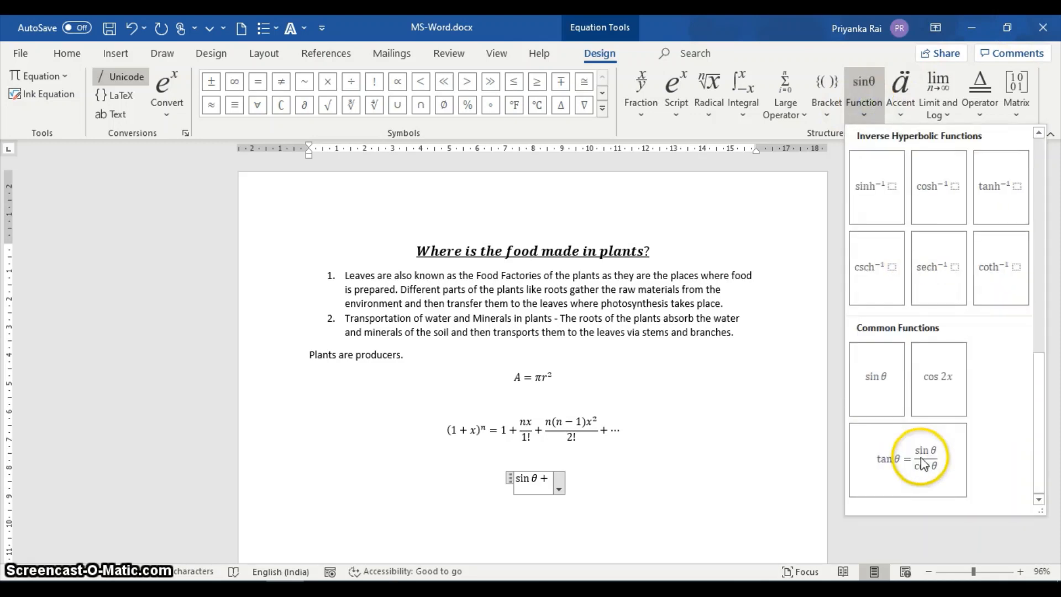
click(878, 396)
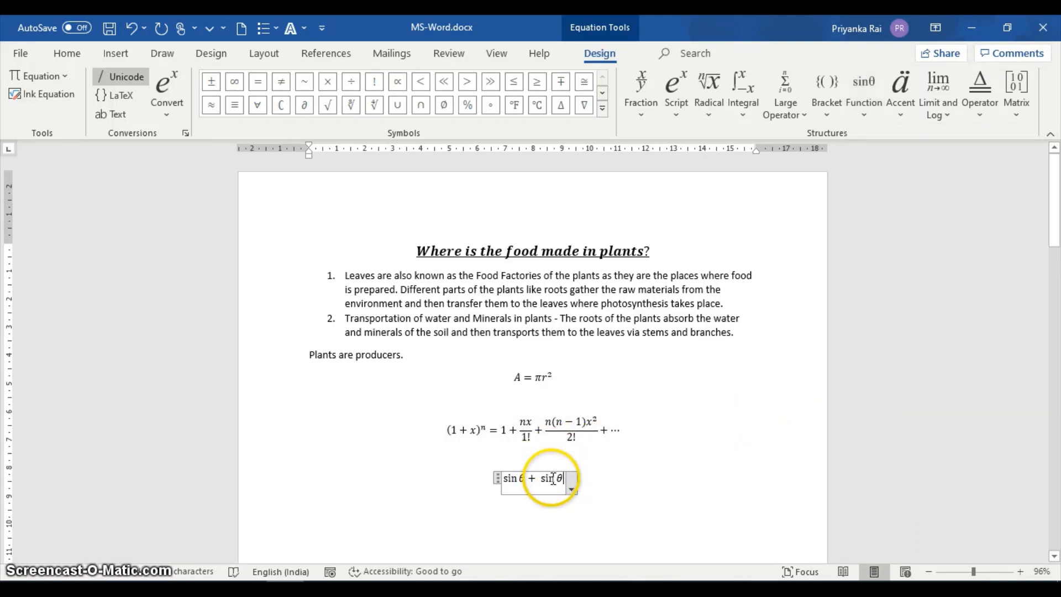
Replace the function name in the equation's second sin θ term with cos.
double_click(549, 478)
key(BackSpace)
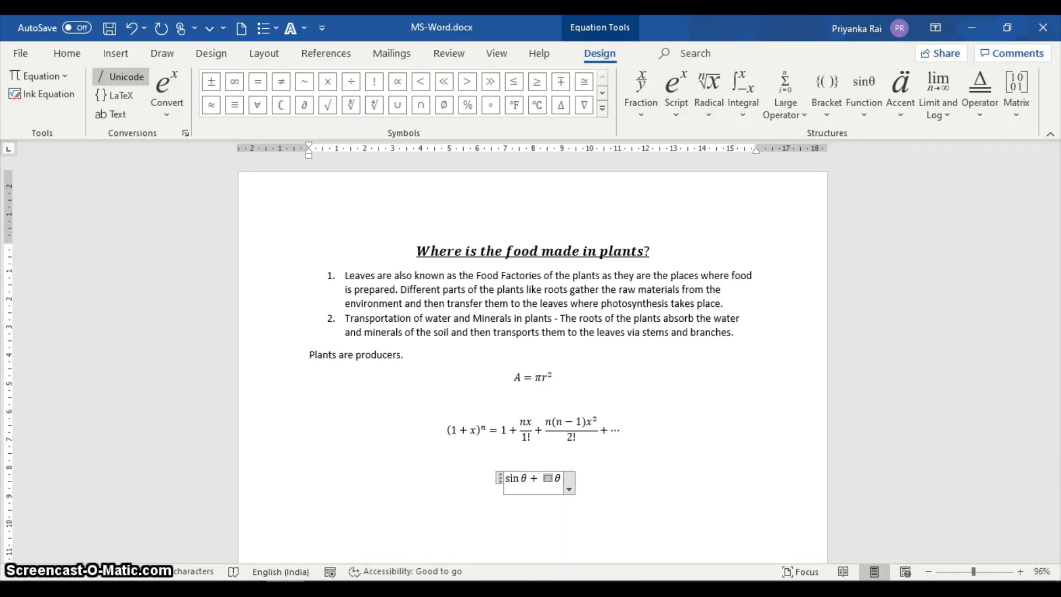
text(c)
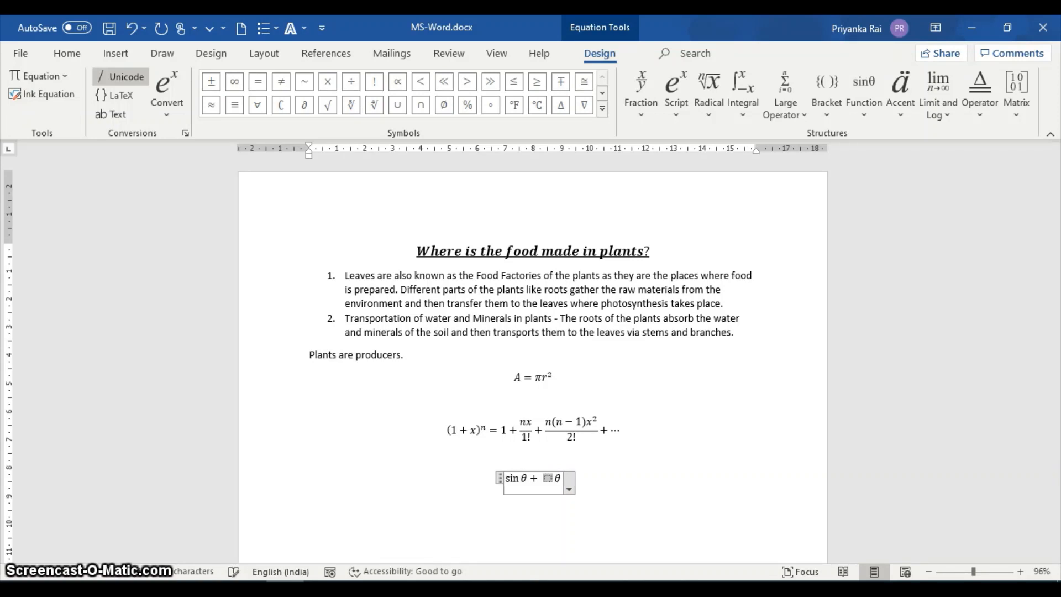
text(os)
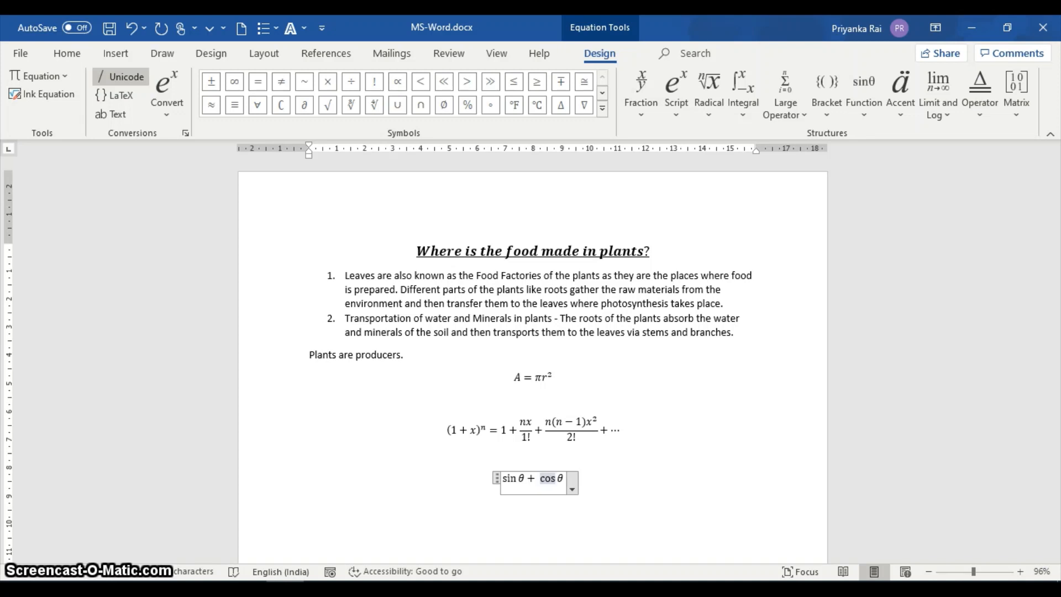
Append a plus sign after the cos θ term in the equation.
click(560, 478)
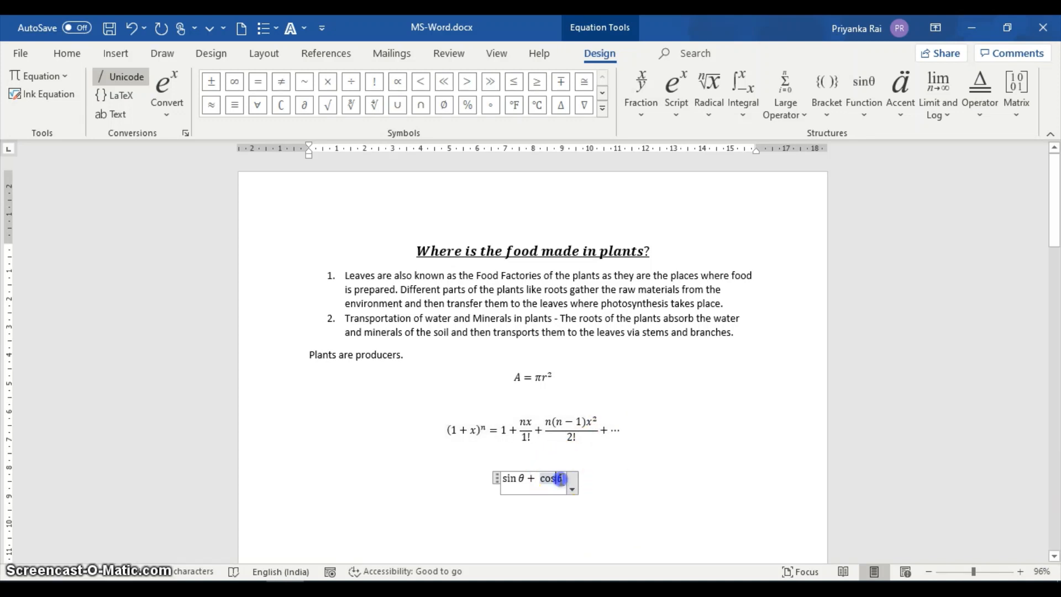
click(566, 479)
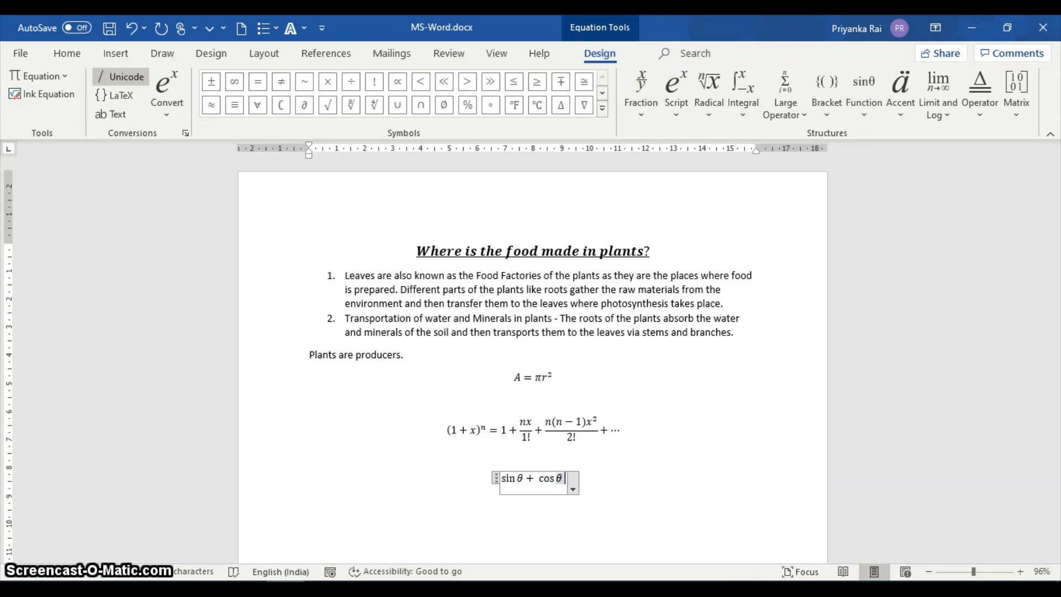
text(+)
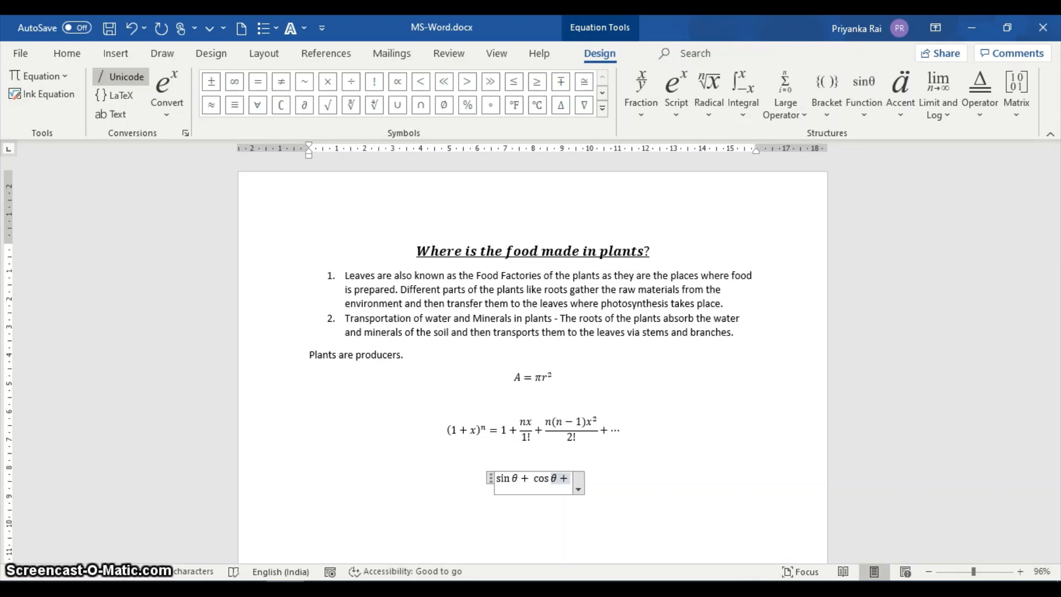
click(486, 426)
click(567, 484)
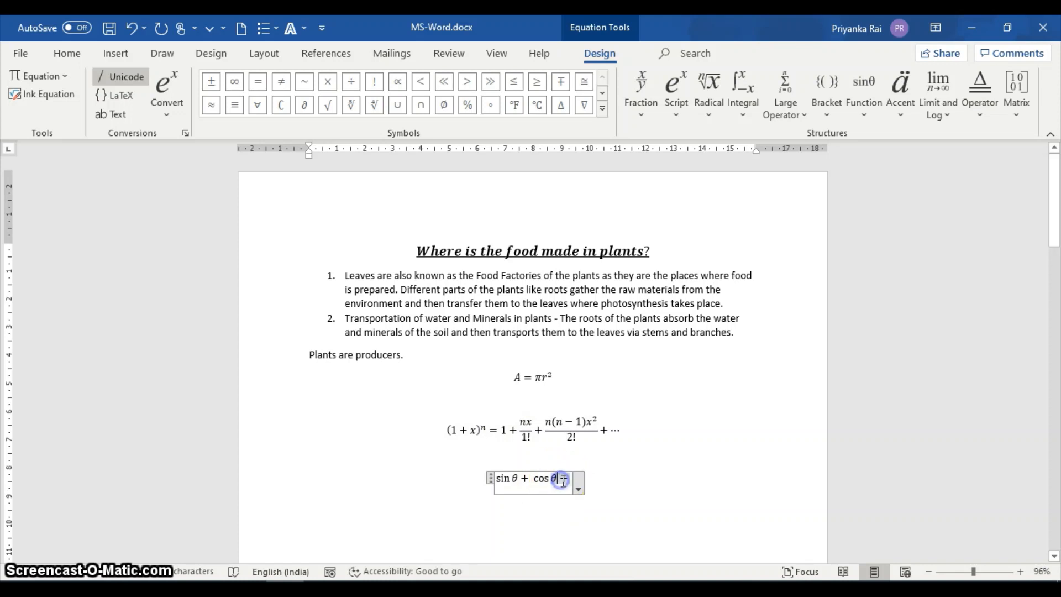
click(569, 479)
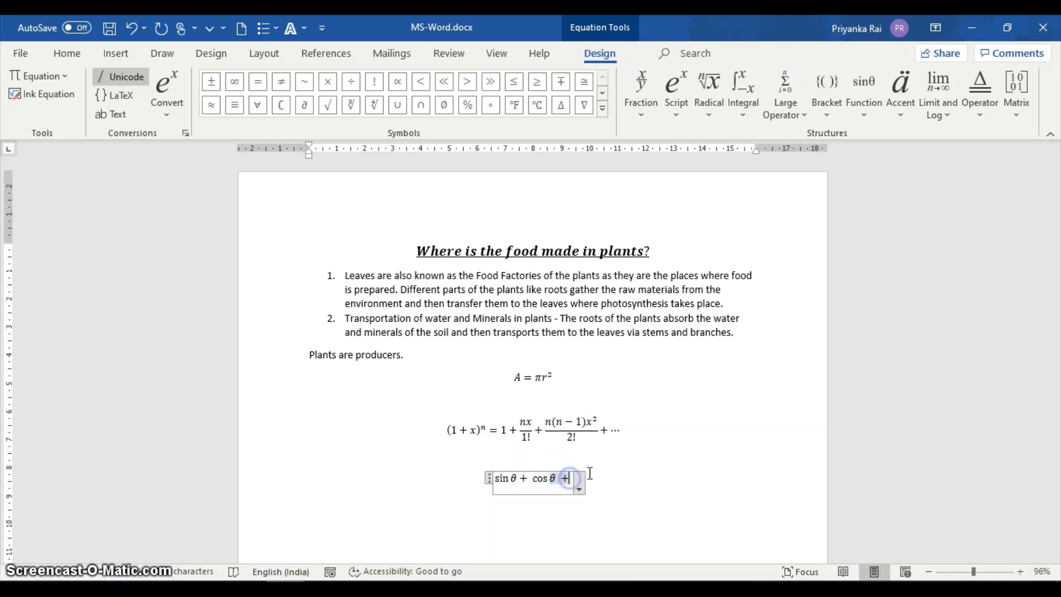
Add a tan θ term by modifying the sin θ common function, and complete the equation with = 1.
click(855, 111)
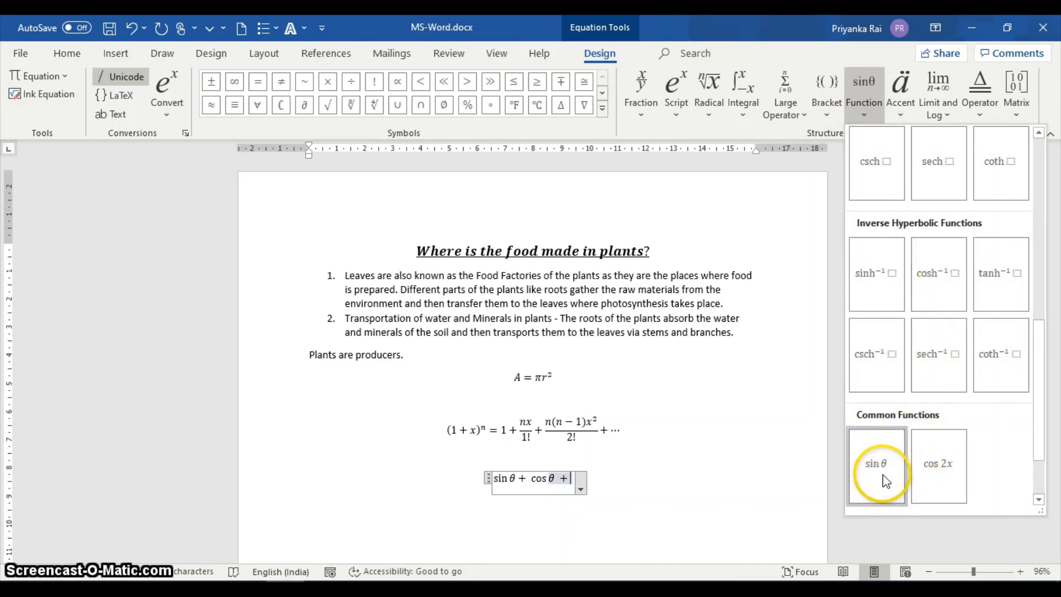
click(882, 481)
click(569, 479)
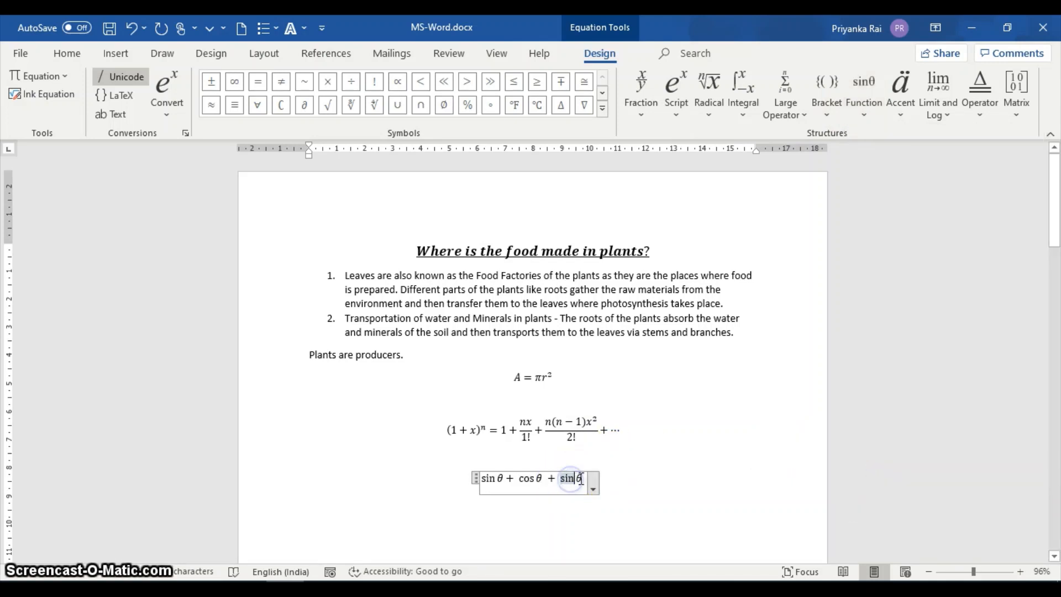
key(BackSpace)
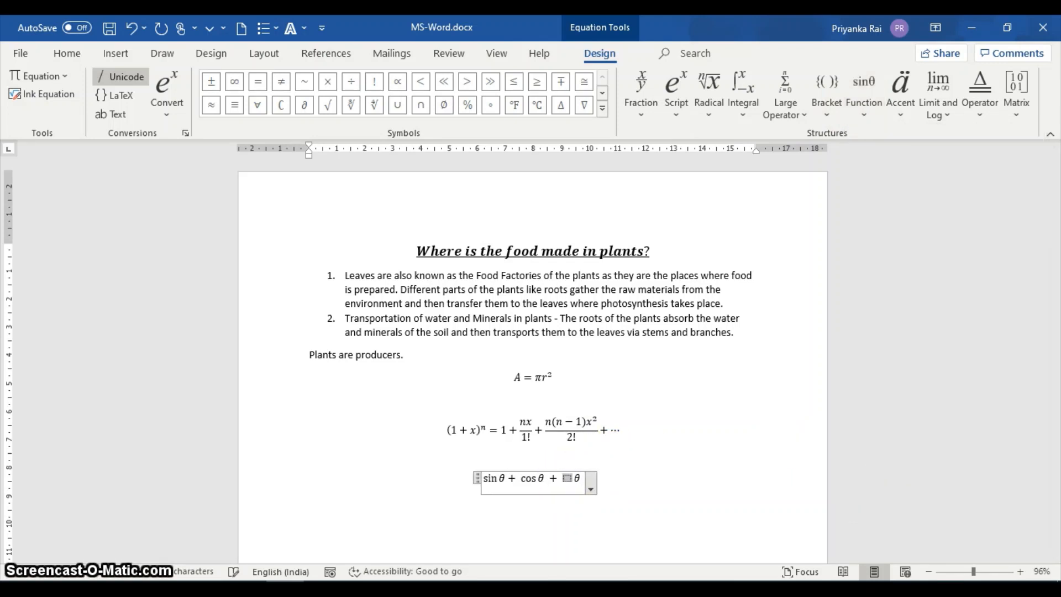
text(t)
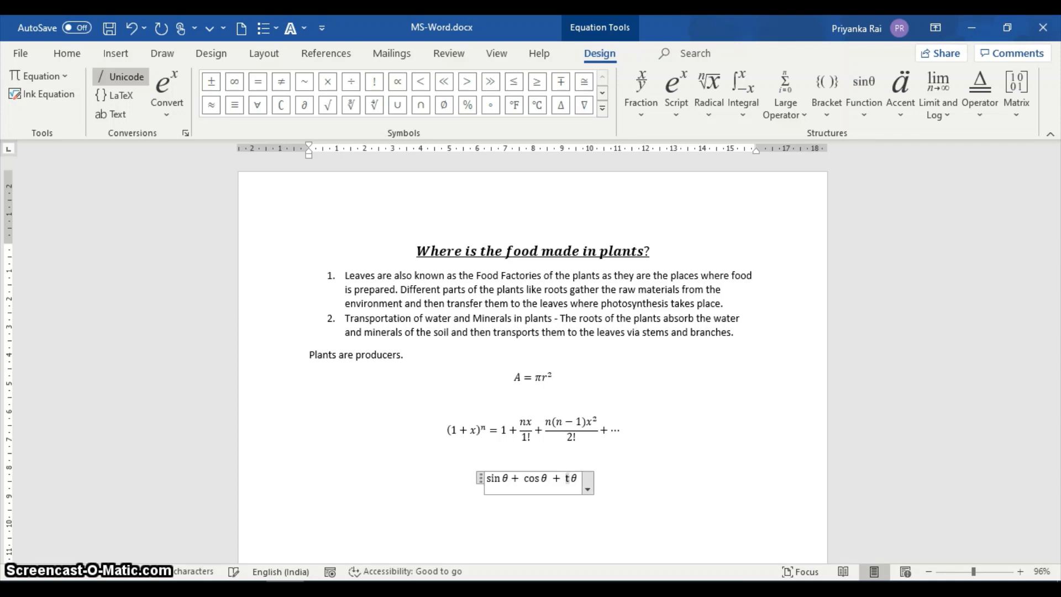
text(an)
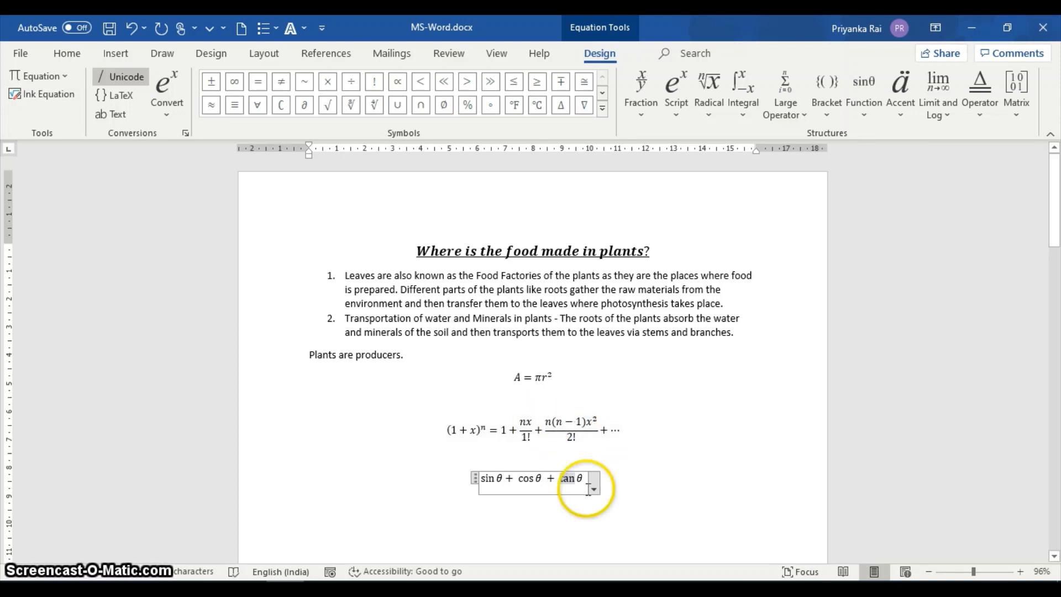
click(587, 488)
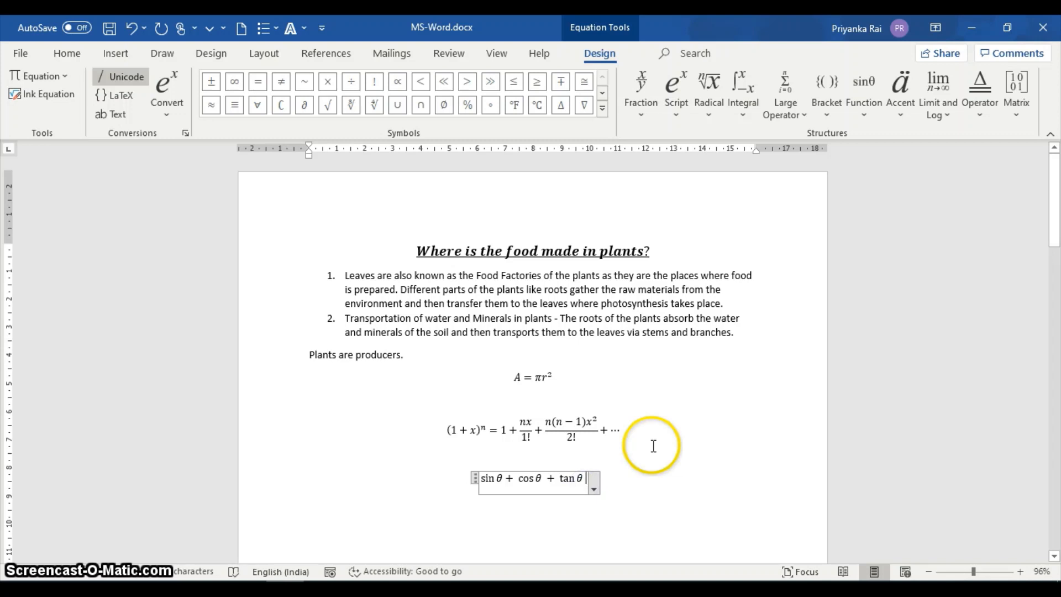
text(=1)
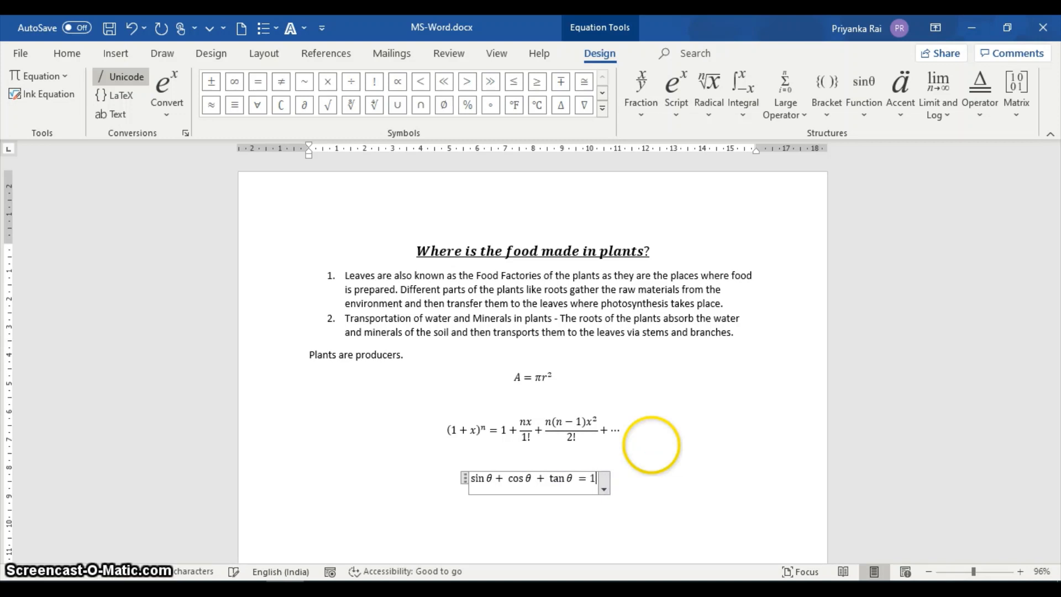
Delete the whole sin θ + cos θ + tan θ = 1 equation and undo the deletion.
click(604, 488)
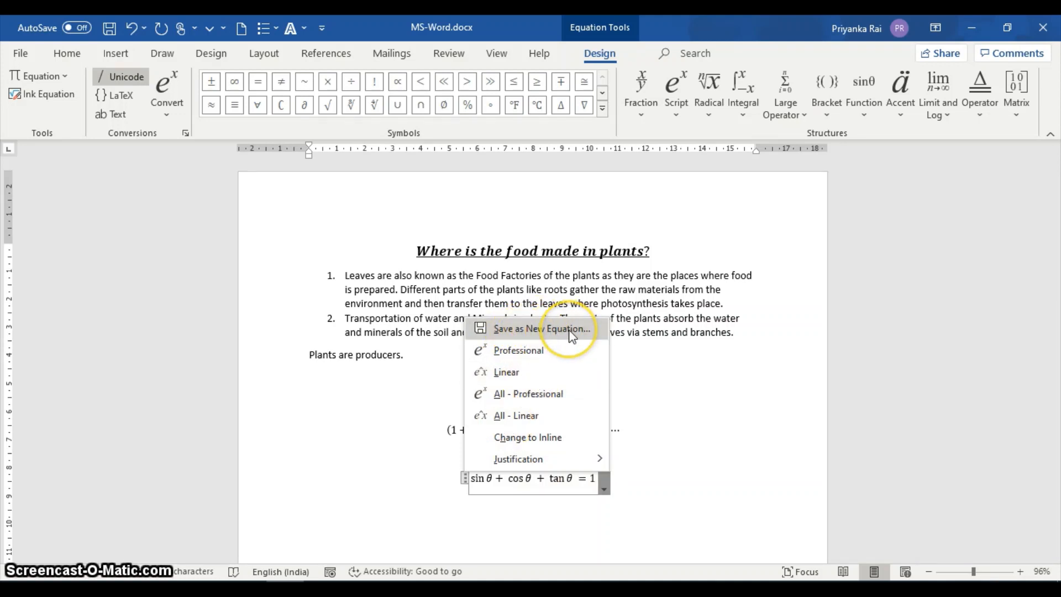
click(464, 506)
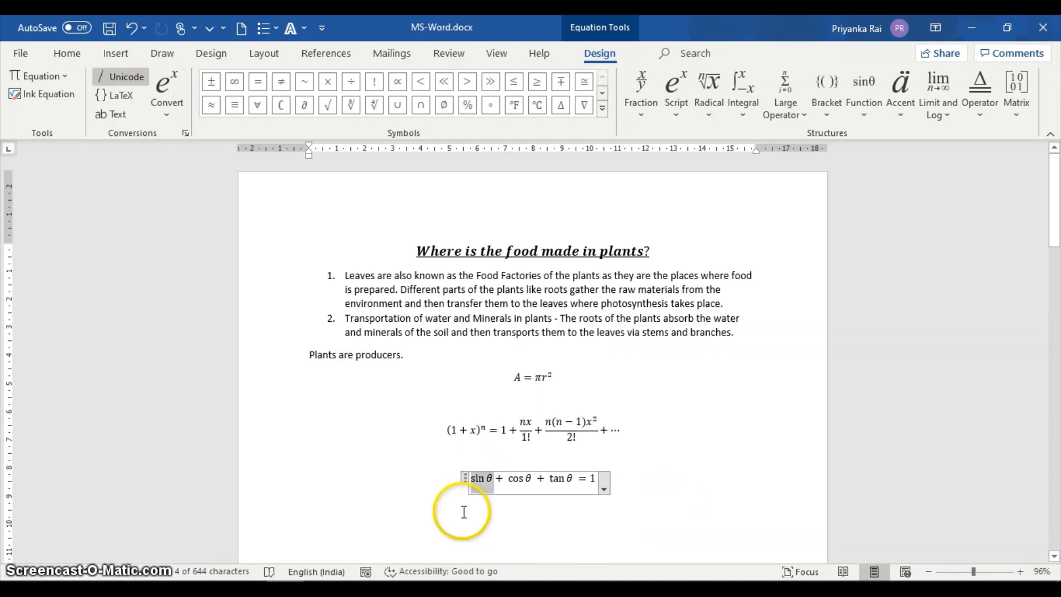
double_click(472, 479)
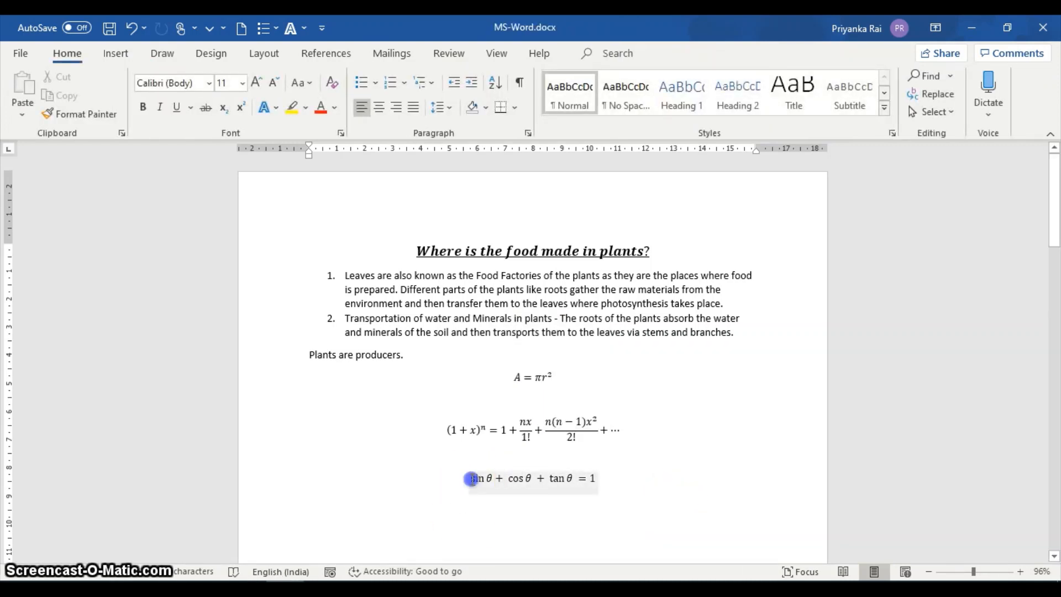
click(462, 476)
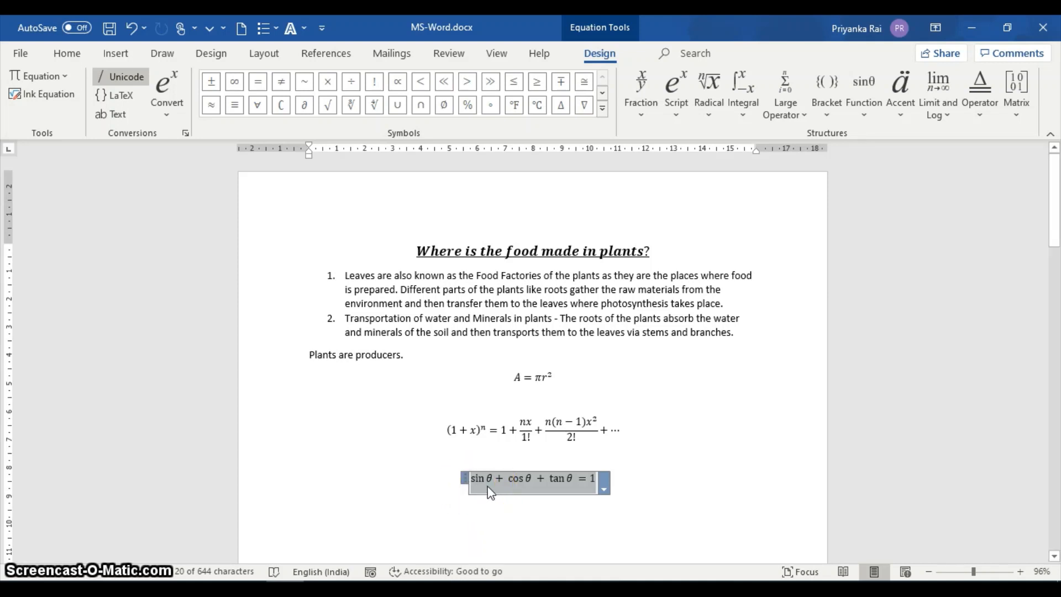
key(Delete)
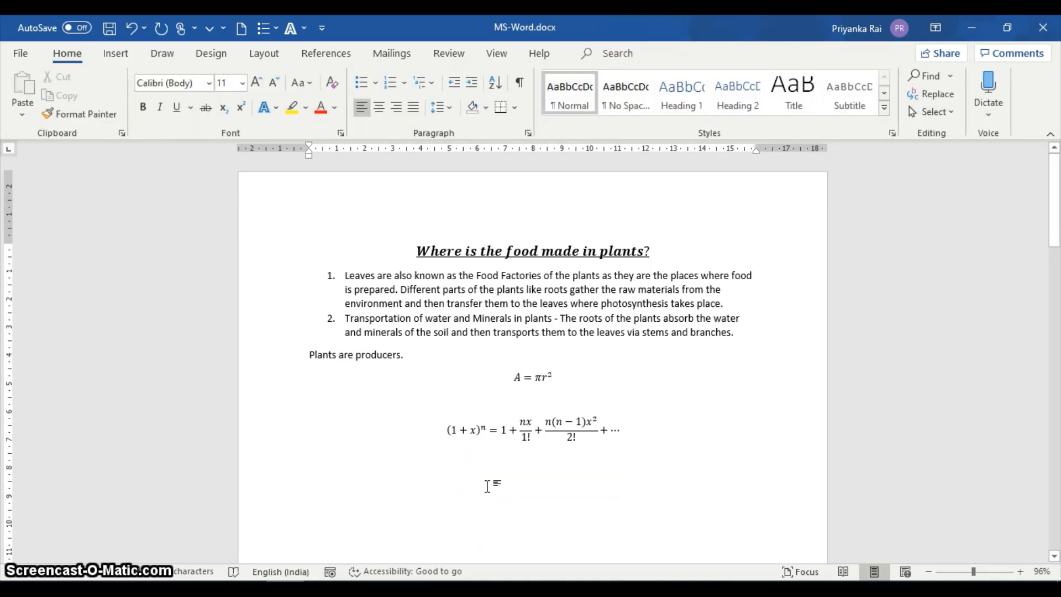
click(132, 30)
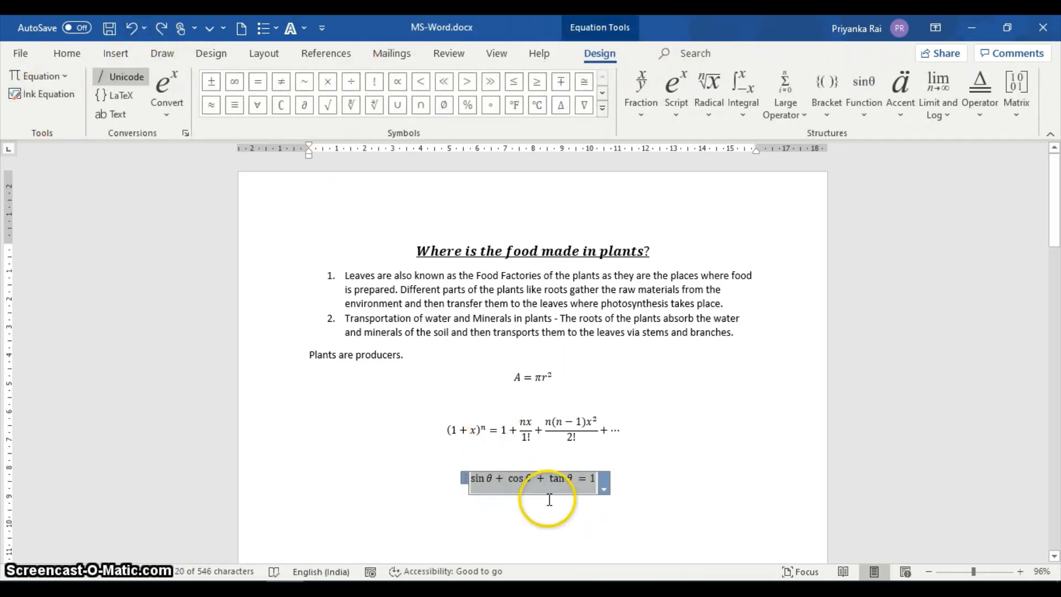
click(500, 507)
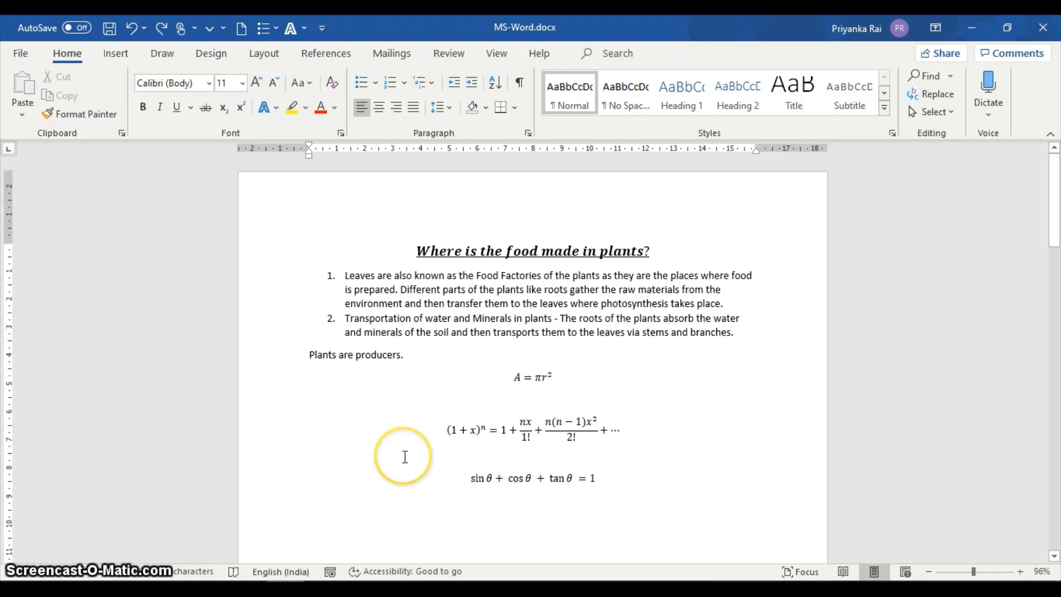
Add three blank lines below the sin θ + cos θ + tan θ = 1 equation.
scroll(438, 420, down, 3)
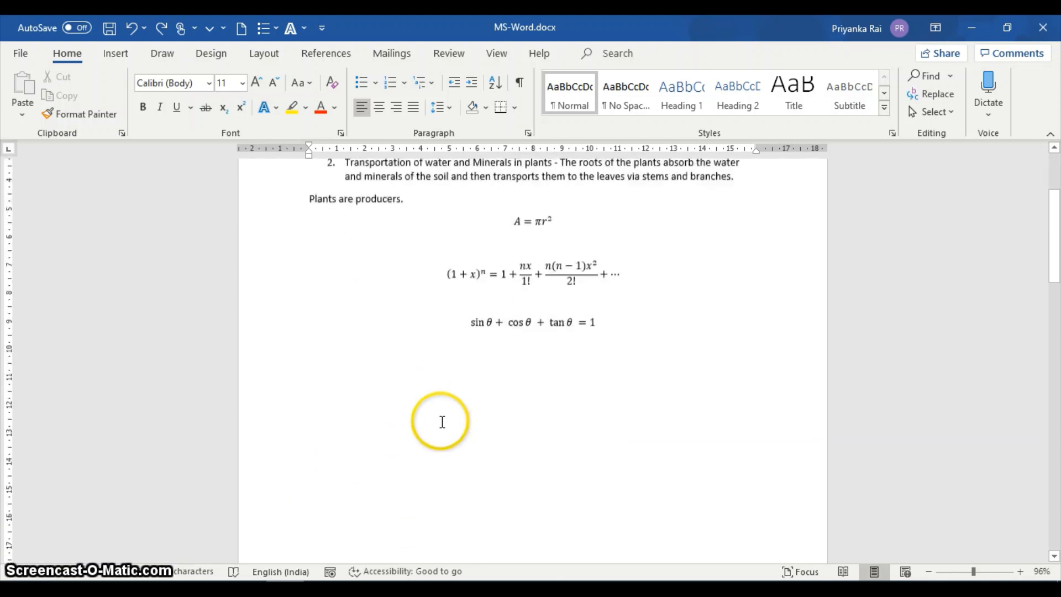
scroll(442, 422, down, 1)
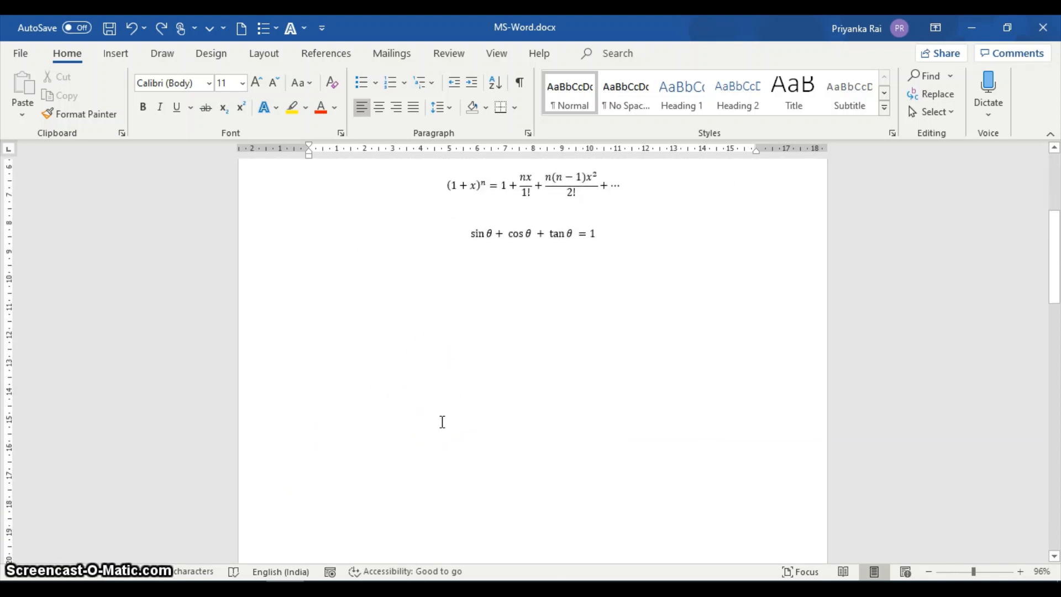
key(Return)
key(Return)
key(Return)
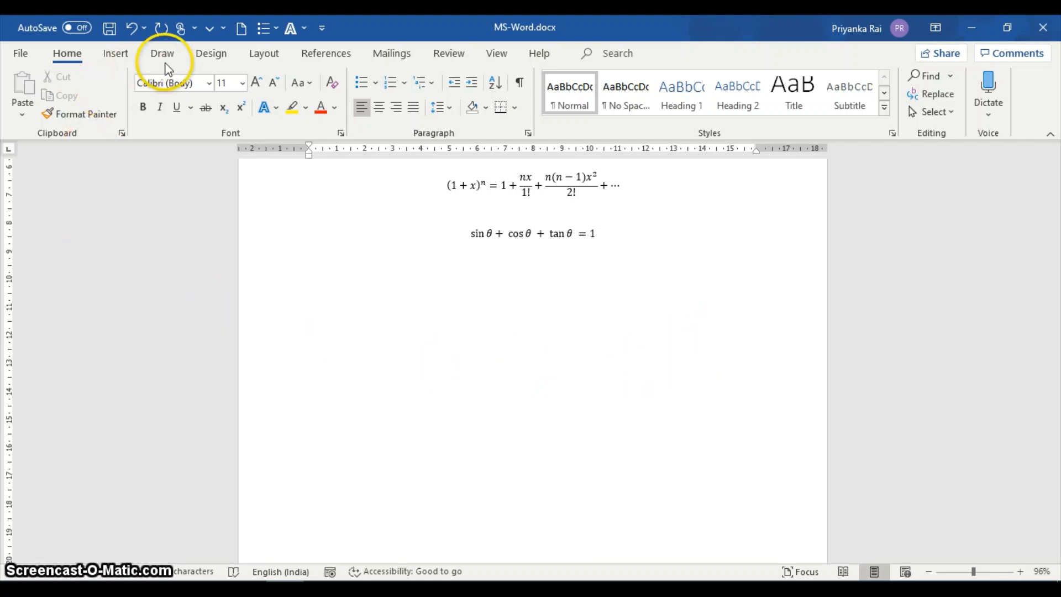
Set up a new macro recording with the macro name Address.
click(497, 54)
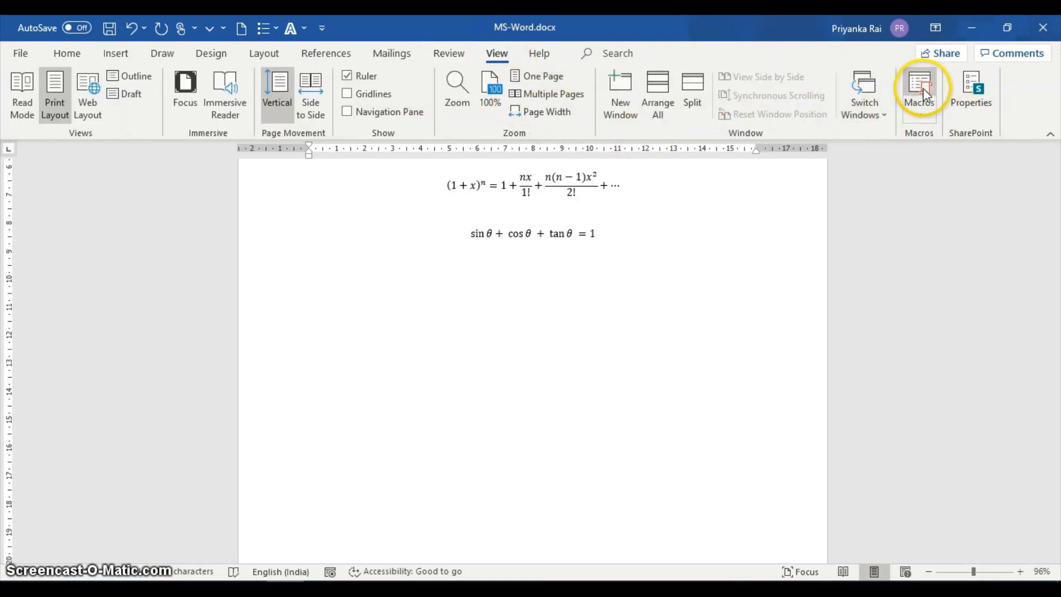
click(919, 118)
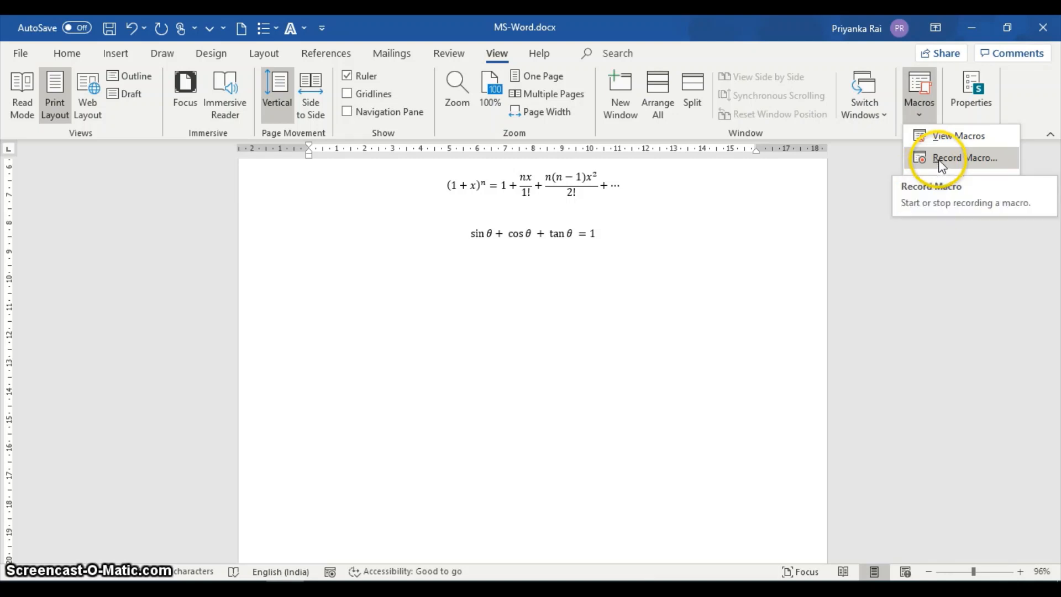
click(940, 160)
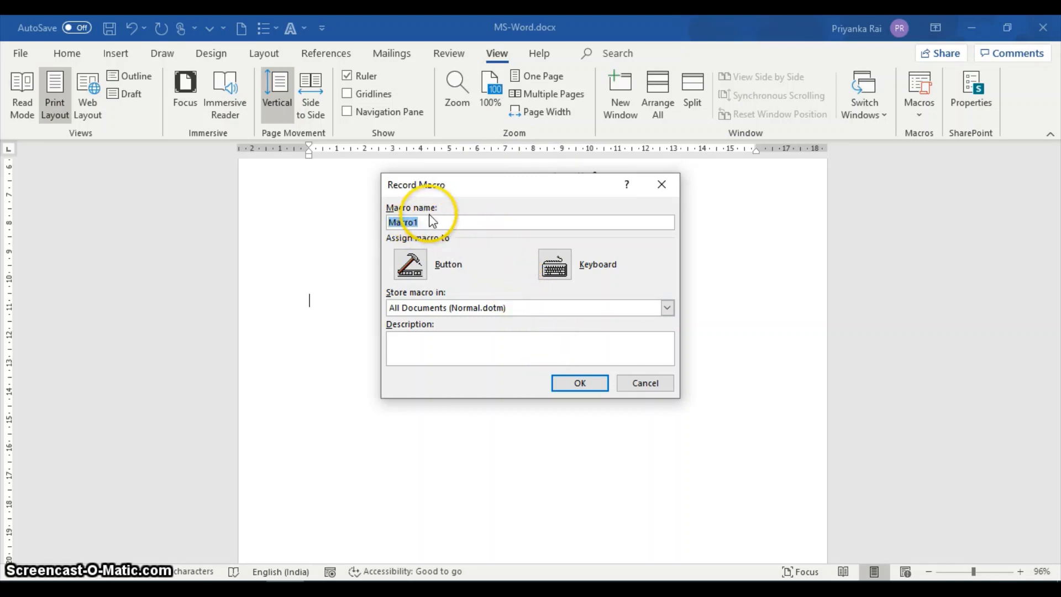
text(A)
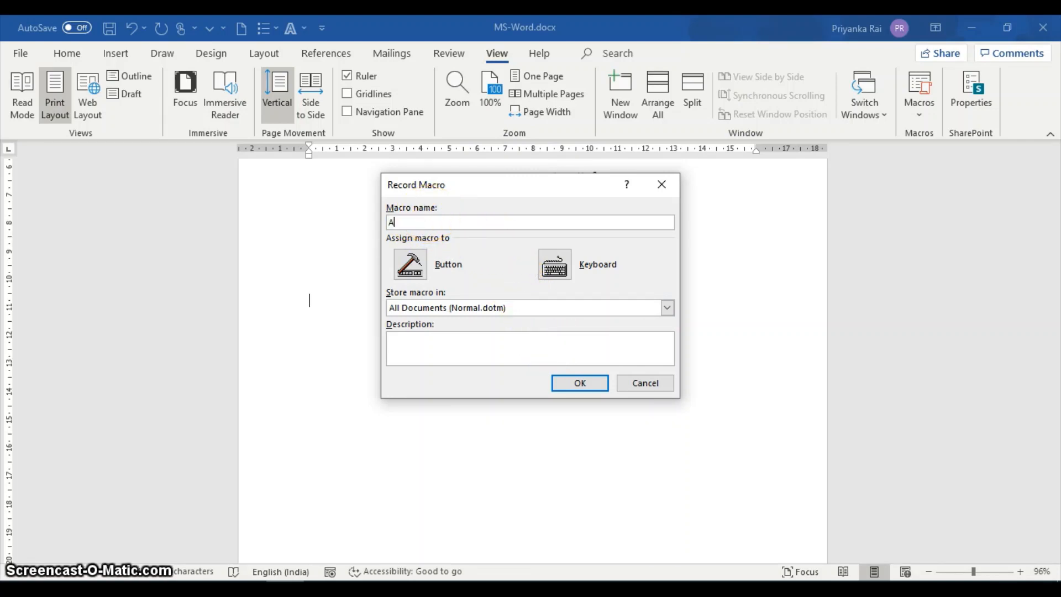
text(ddress)
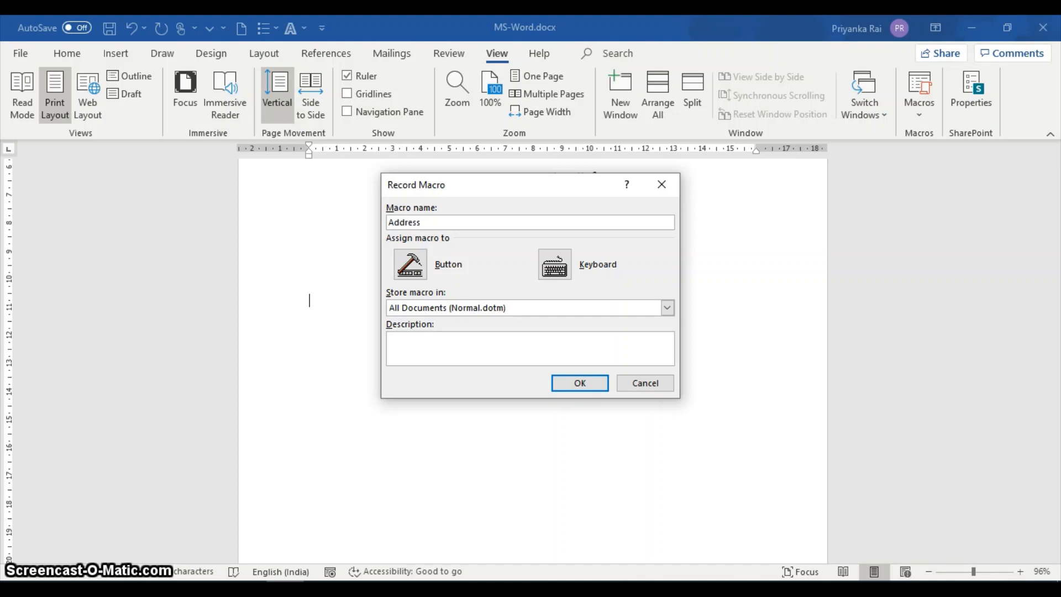
Enter the description "Address of company" for the Address macro.
click(414, 344)
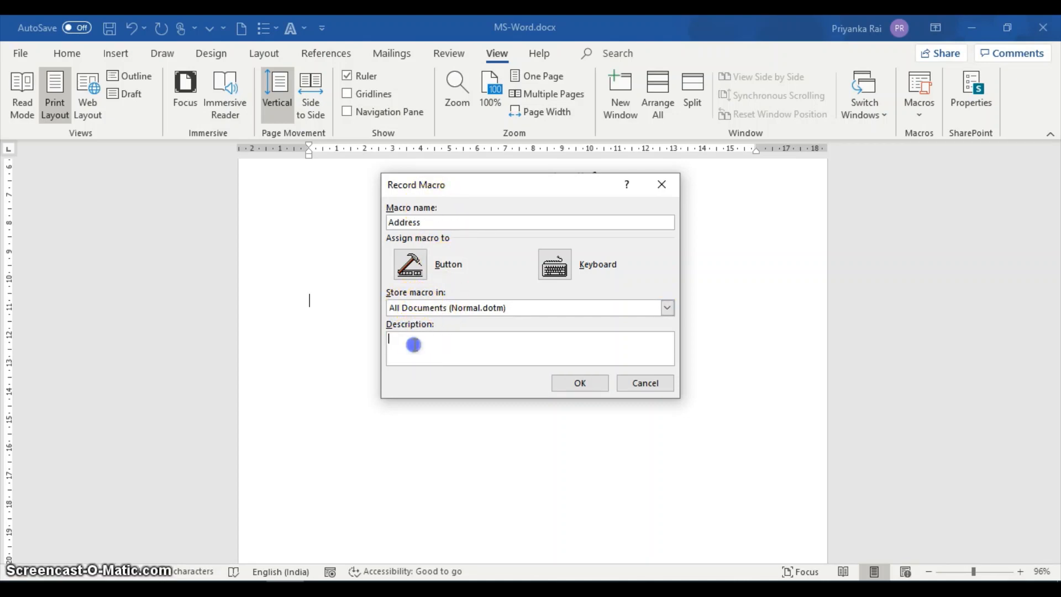
text(A)
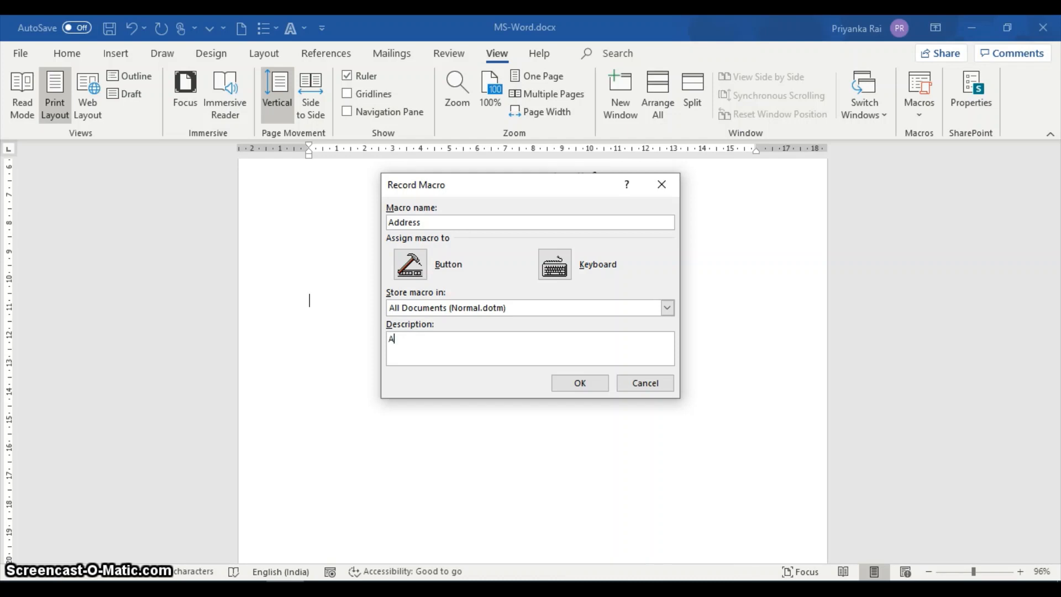
text(ddress of c)
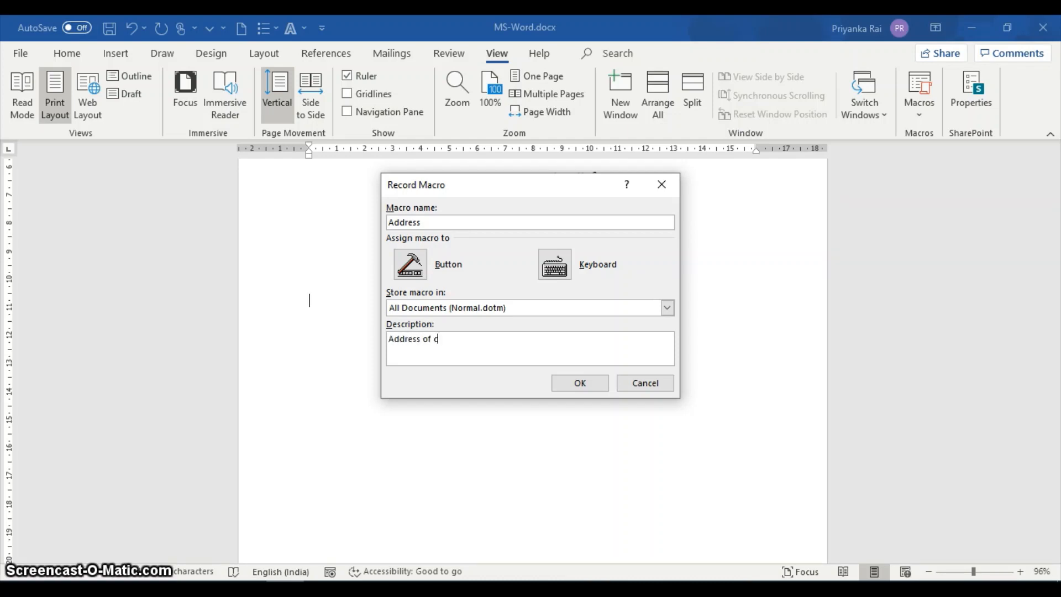
text(ompany)
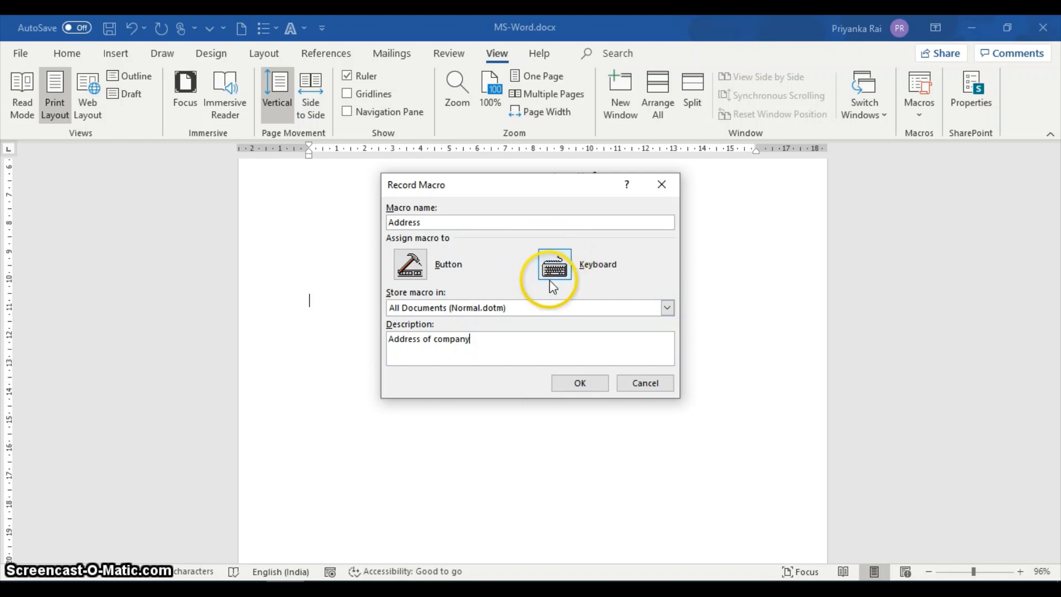
Replace the existing Address macro and assign Alt+B as the shortcut that runs it, starting the recording.
click(569, 282)
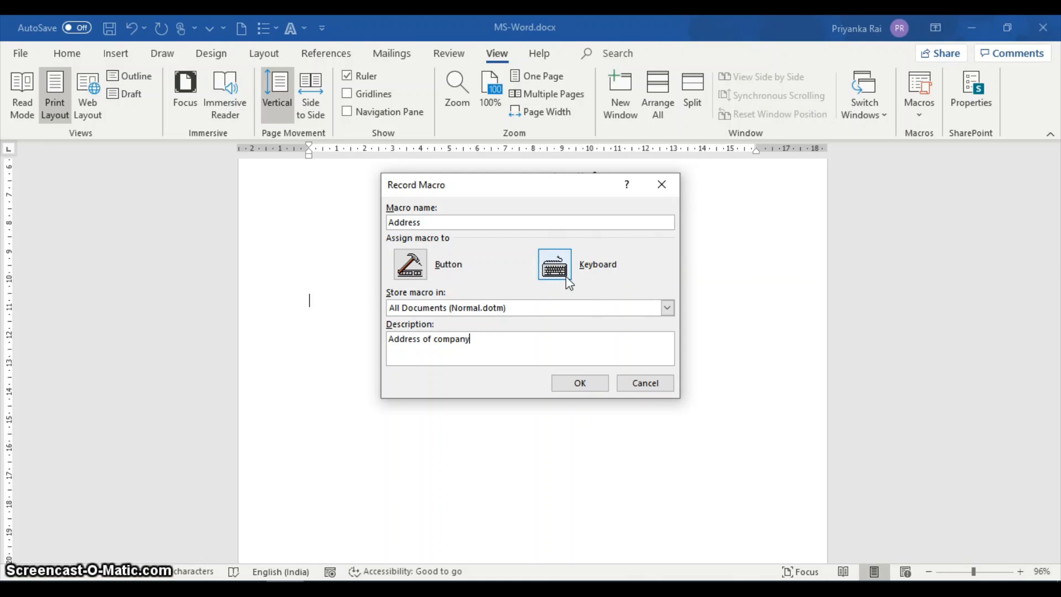
click(568, 281)
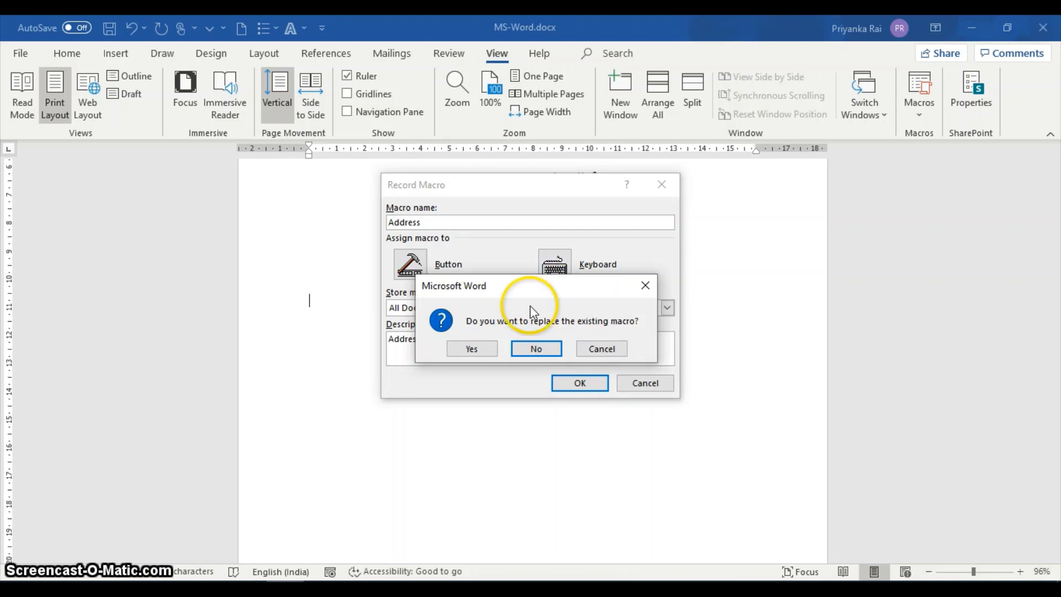
click(478, 347)
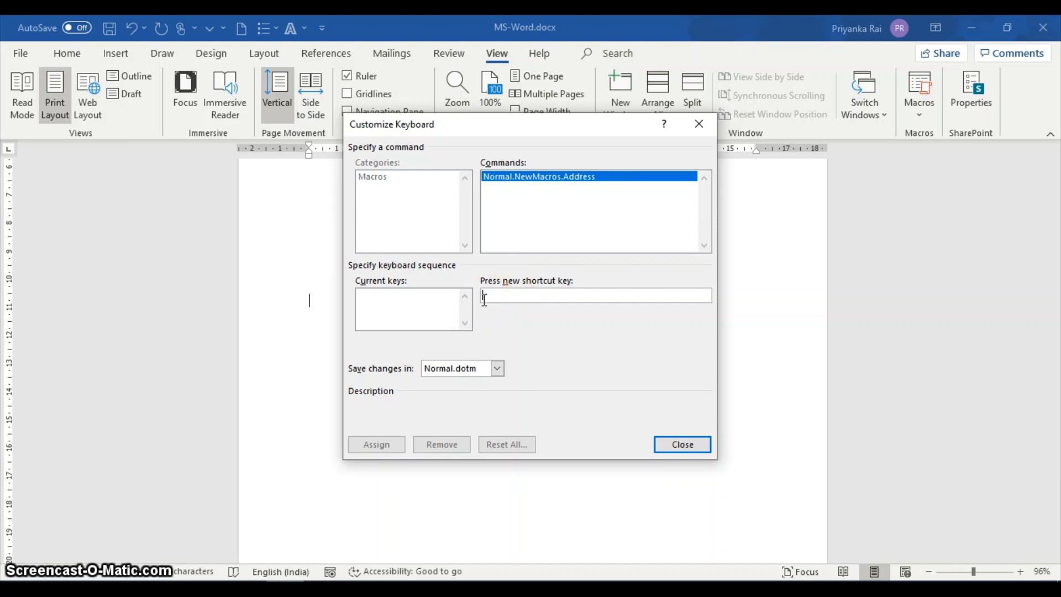
key(alt+b)
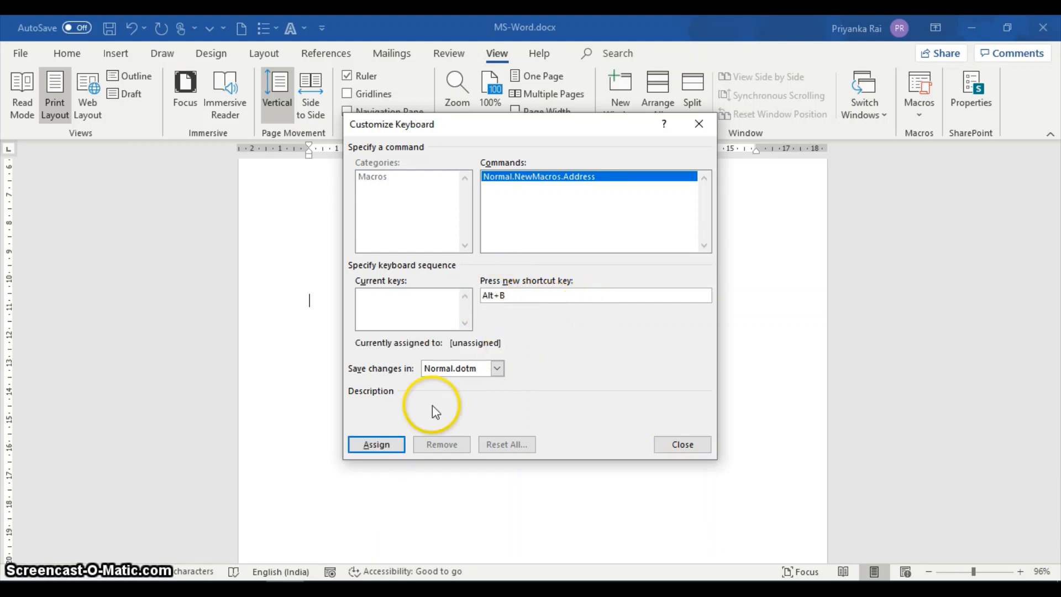
click(371, 447)
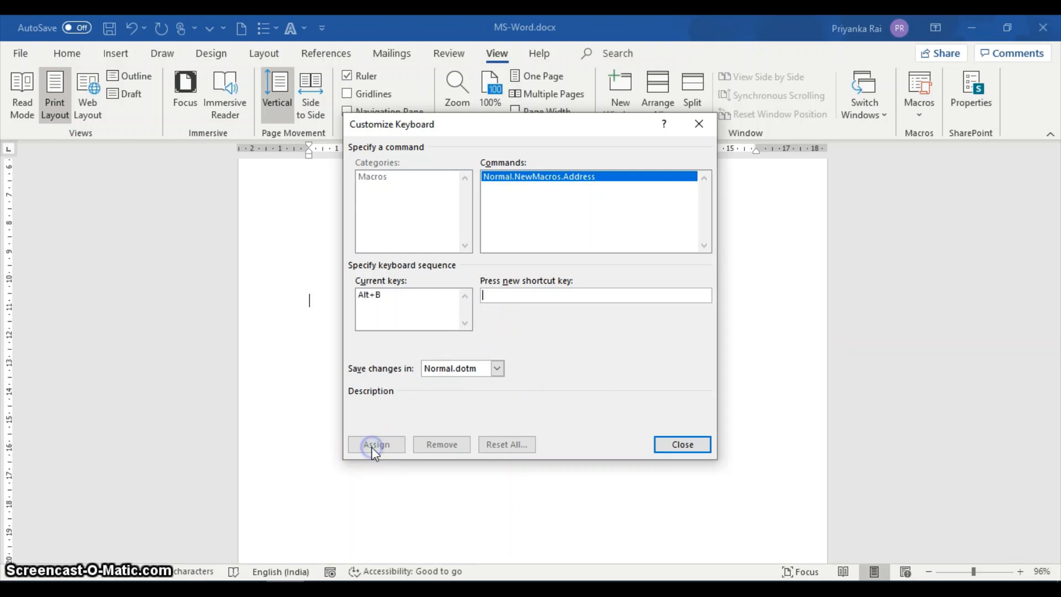
click(683, 444)
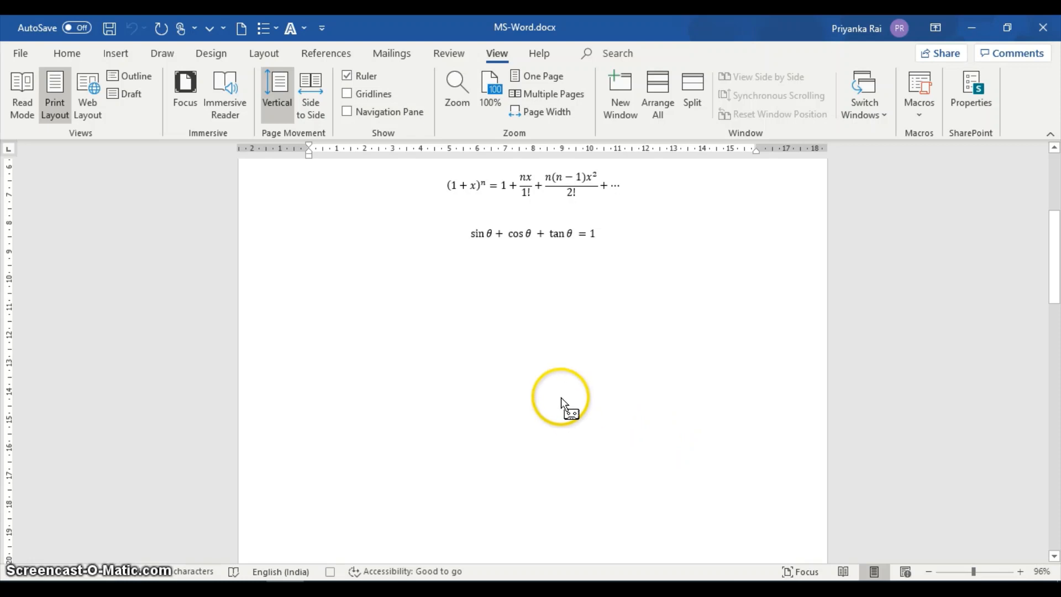
Enter "Planet Multimedia," as the first line of the company address below the equations.
click(346, 309)
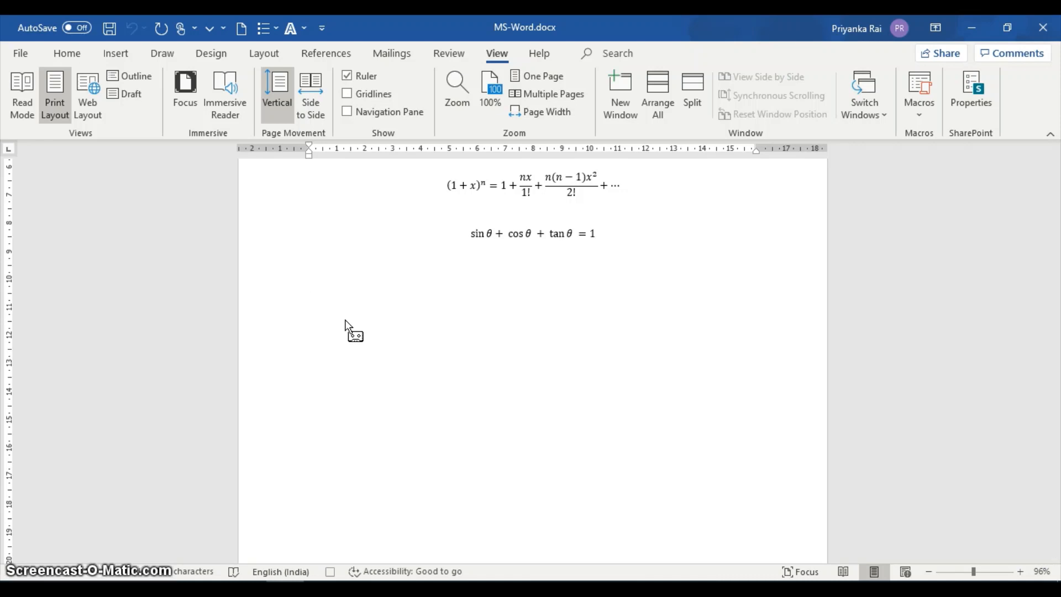
text(Plan)
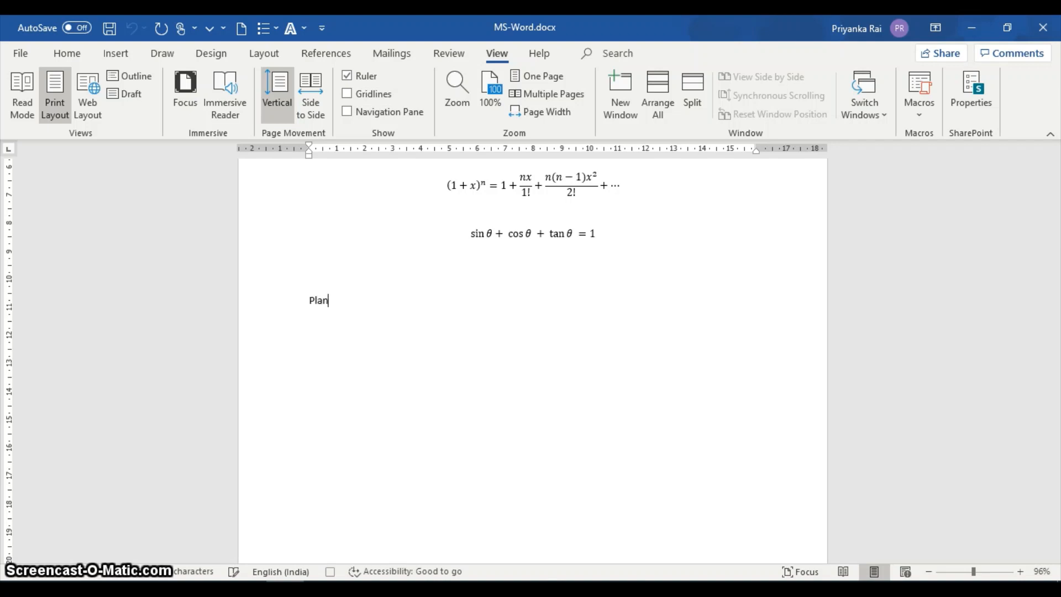
text(et Mul)
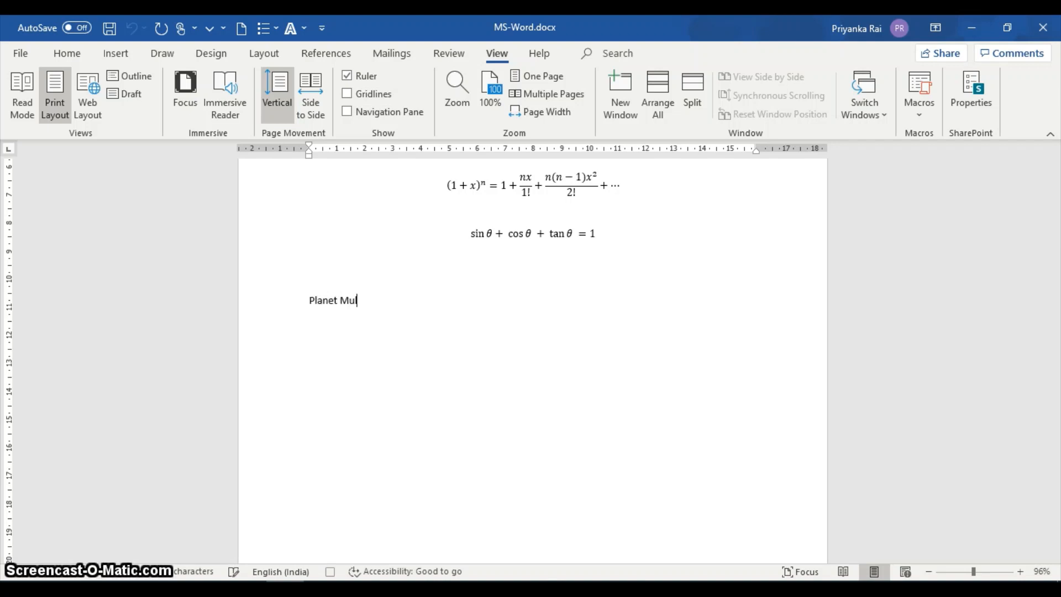
text(timed)
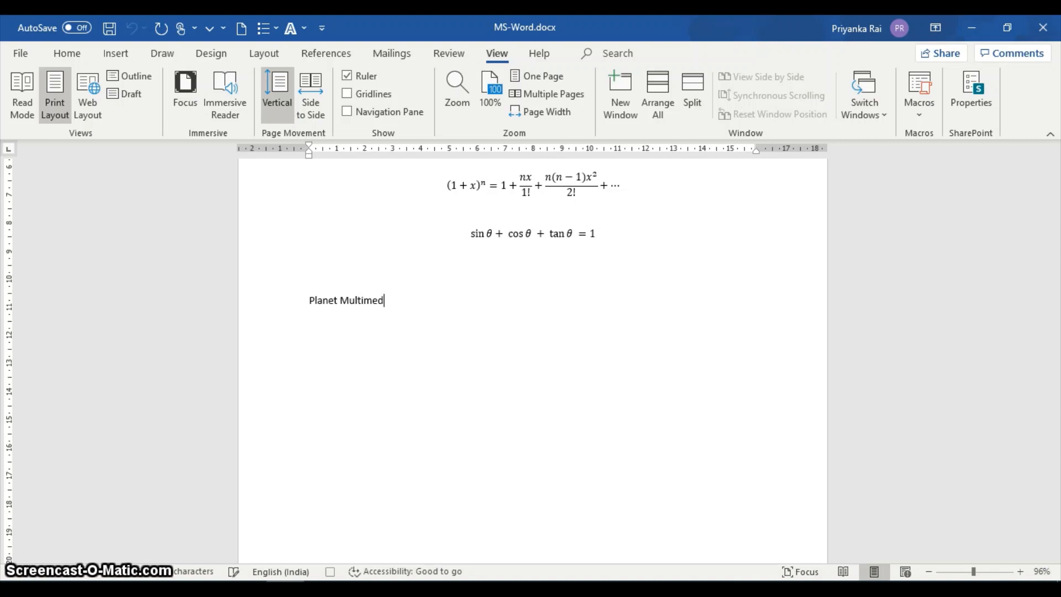
text(ia, )
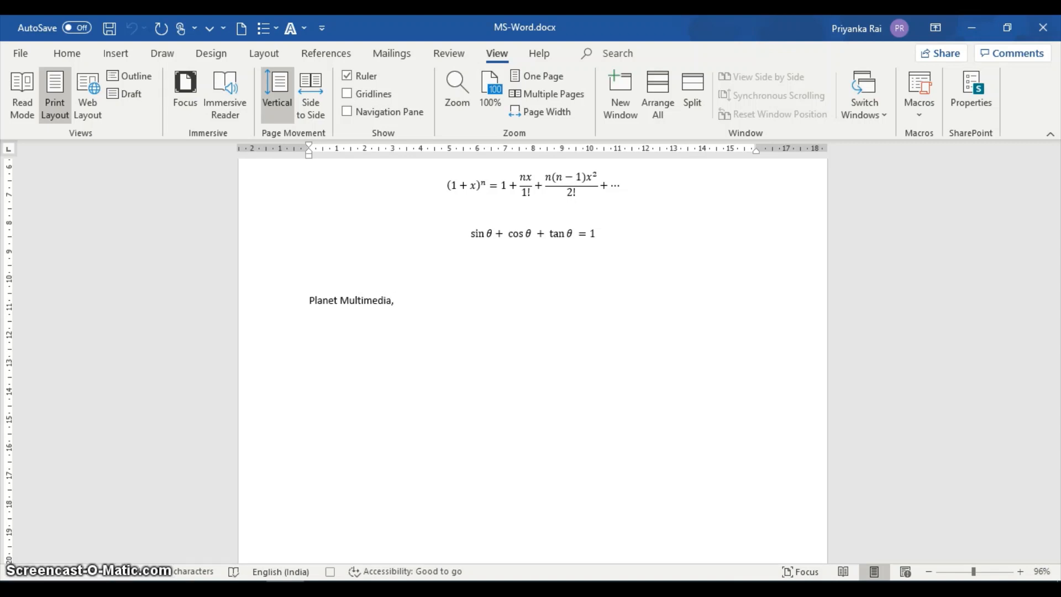
text(17A)
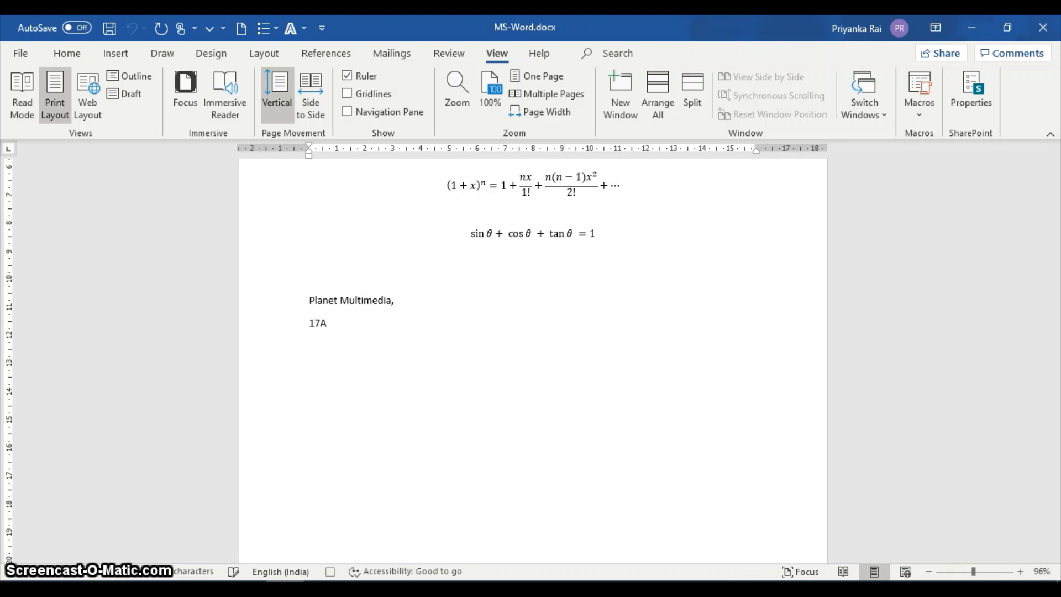
text(/53, Gur)
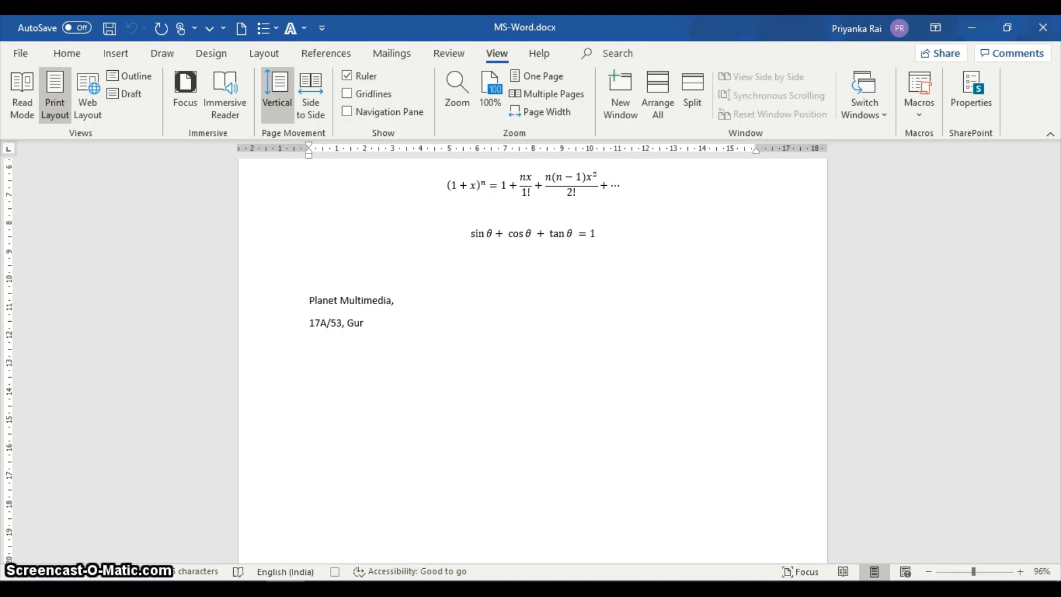
text(udwara )
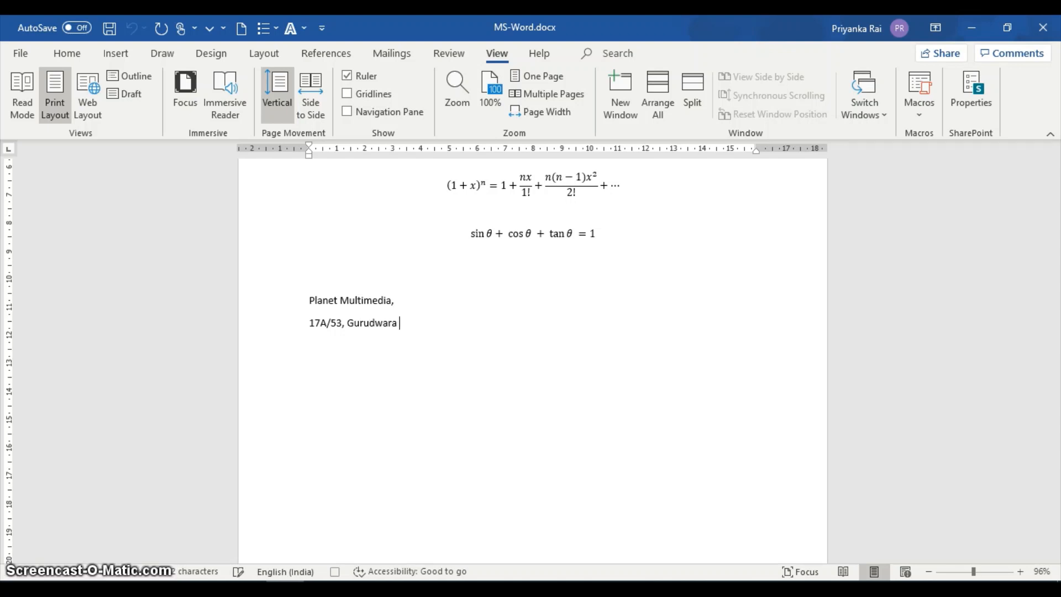
text(Road)
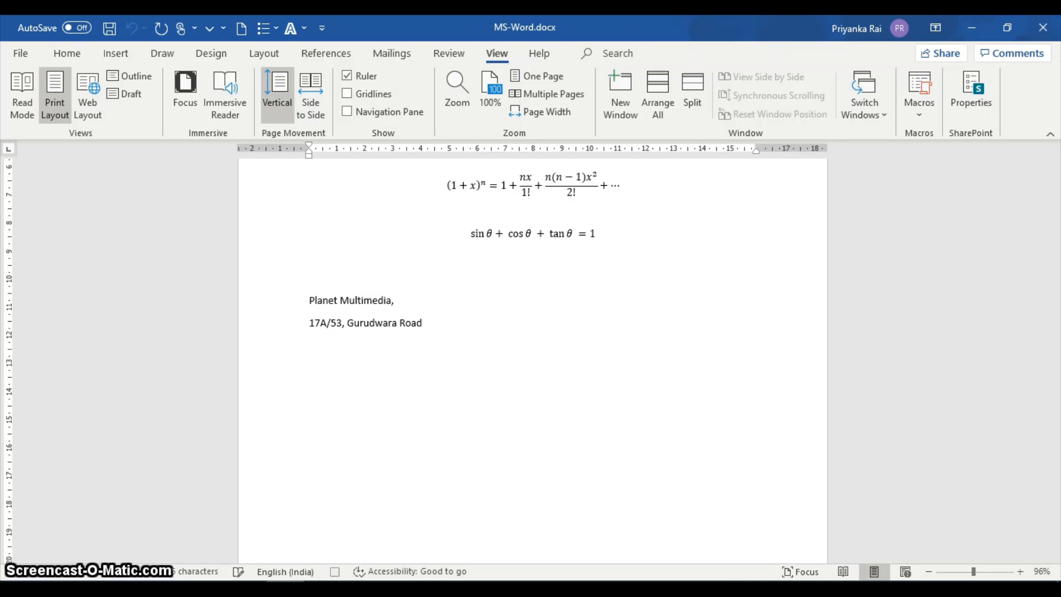
text(, Karol Bagh,)
Enter the company's street address and locality on the second line, ending with a comma.
key(Return)
Enter the company's city and postal code joined by a hyphen on the third line, capitalizing only the city's first letter.
text(DE)
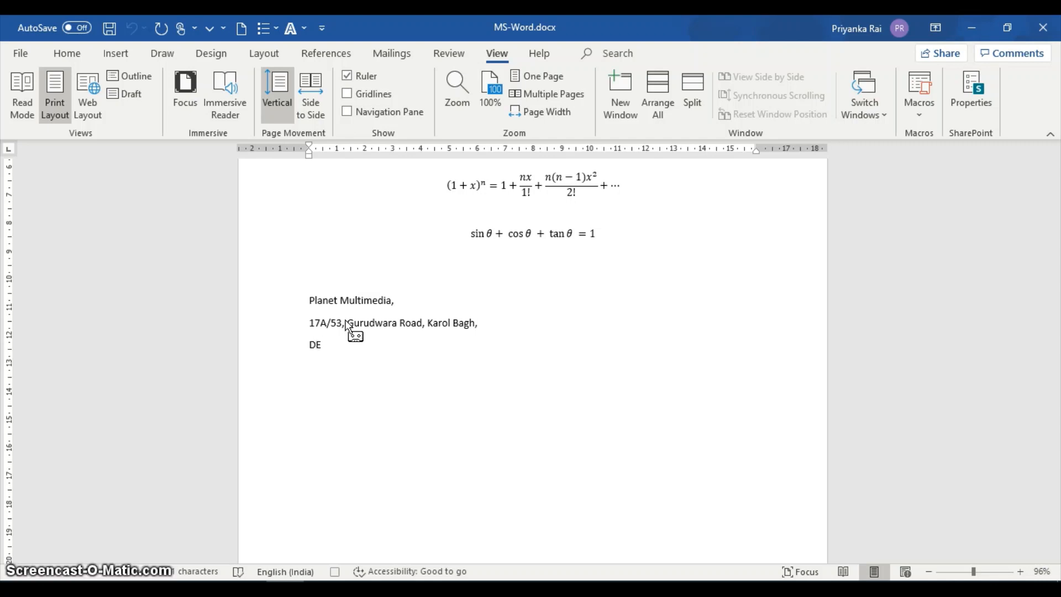
text(lhi)
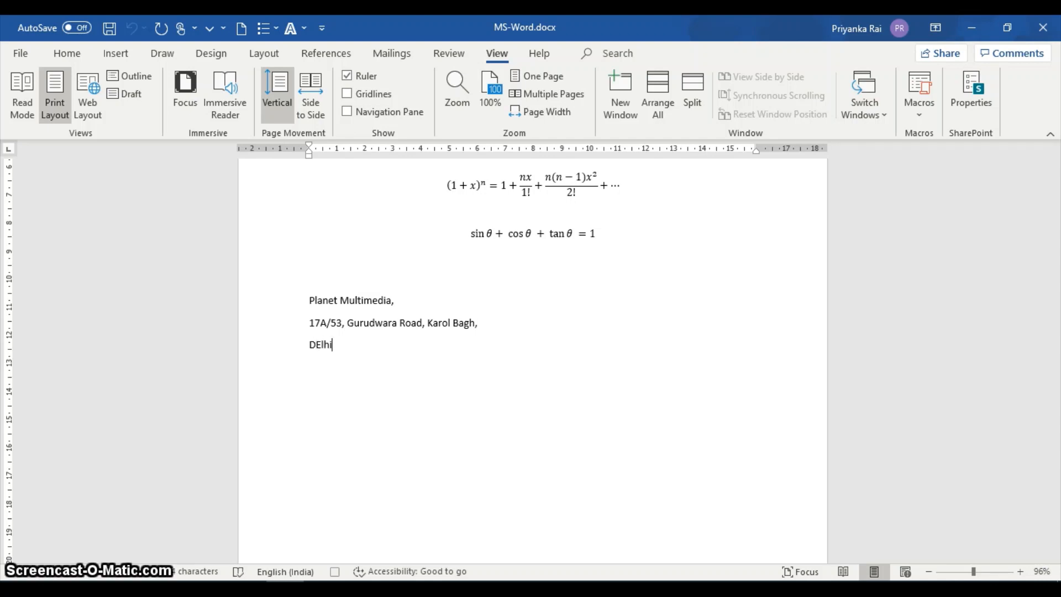
text(- 11)
key(BackSpace)
key(BackSpace)
key(BackSpace)
key(BackSpace)
key(BackSpace)
key(BackSpace)
key(BackSpace)
key(BackSpace)
key(BackSpace)
key(BackSpace)
key(BackSpace)
text(elhi-110005)
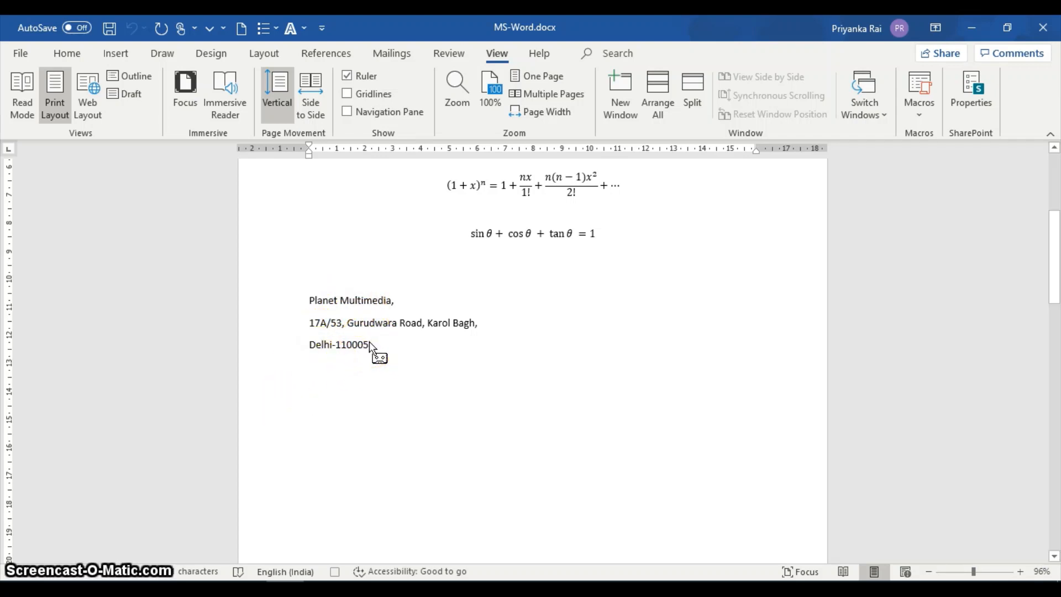
Stop recording the Address macro.
click(390, 572)
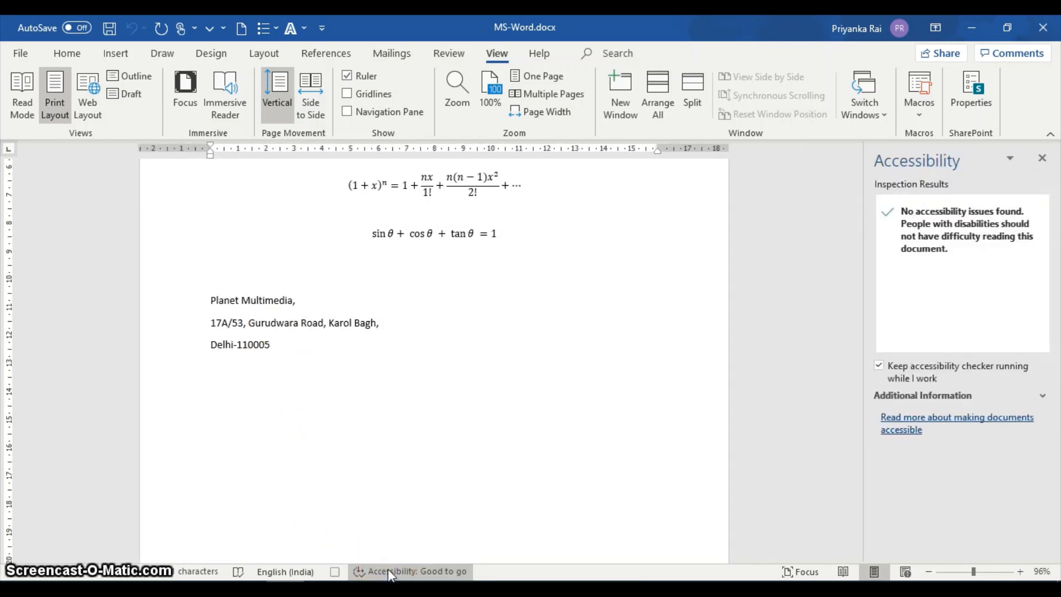
click(1042, 158)
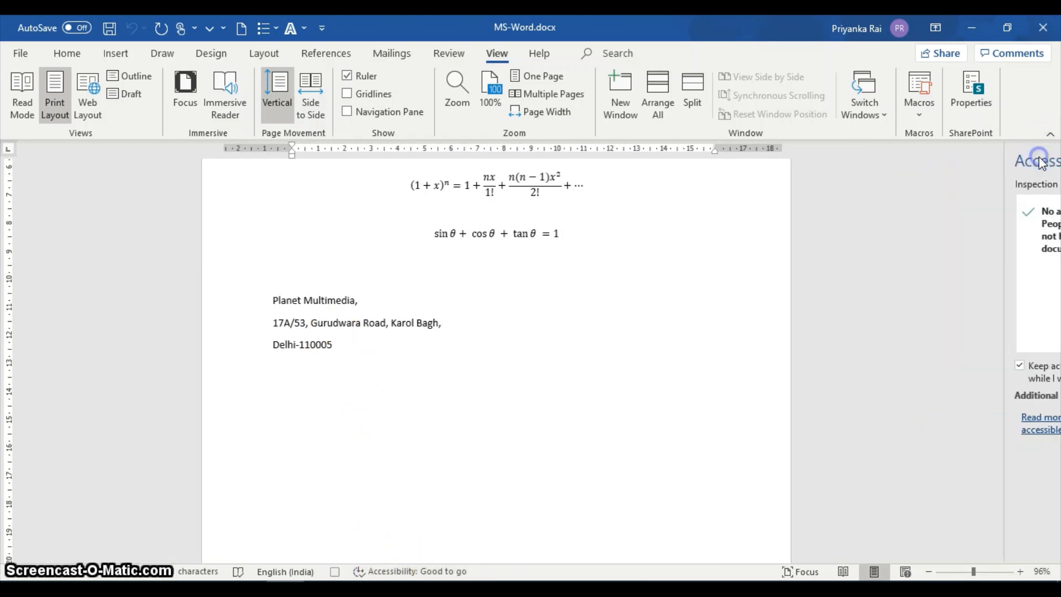
click(919, 114)
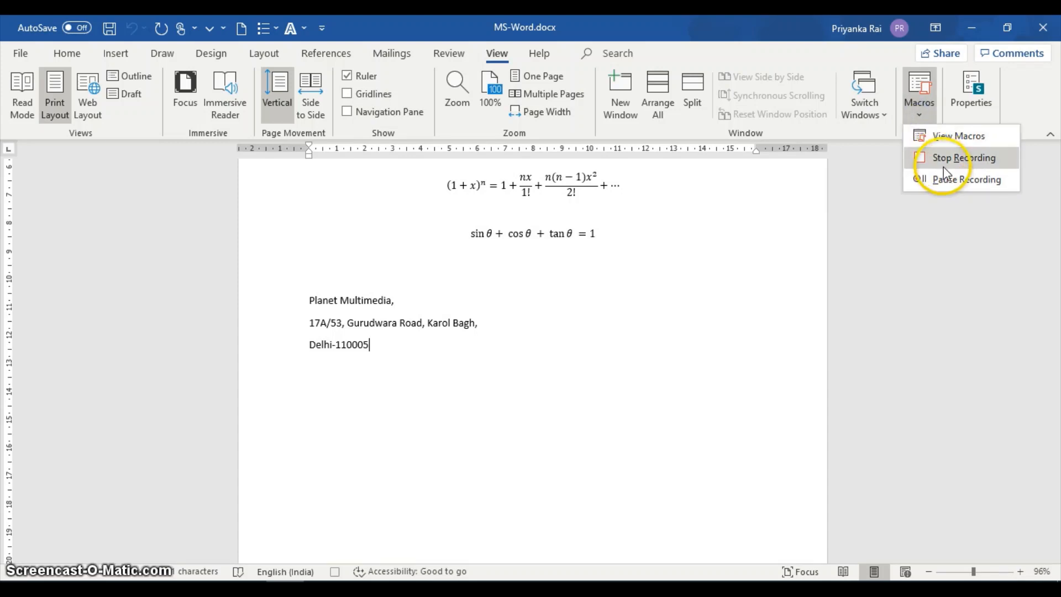
click(957, 159)
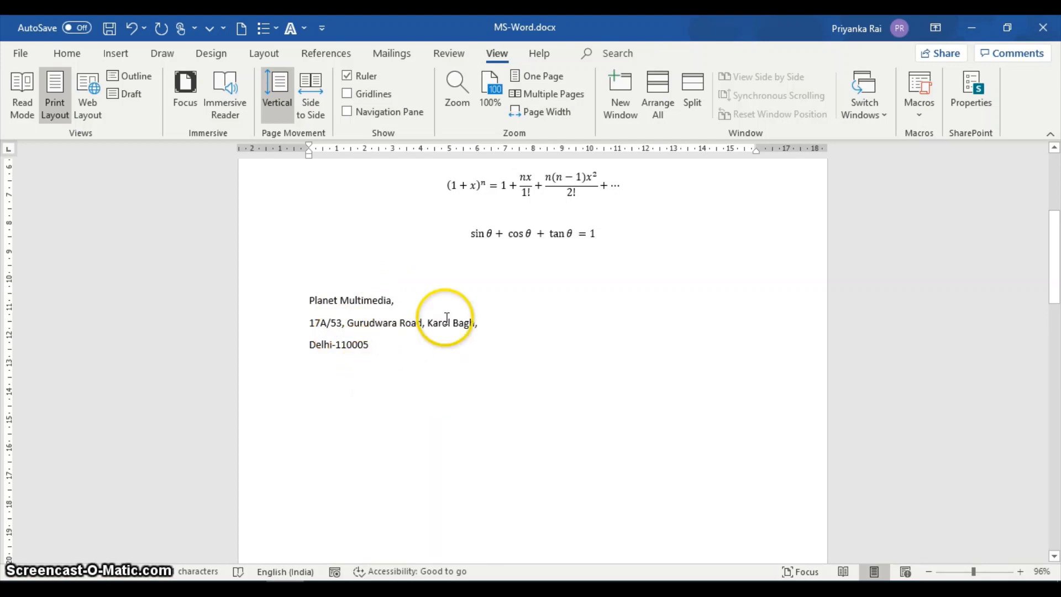
Insert two more copies of the company address below the original by running the Address macro twice, with blank lines before and after them.
click(392, 374)
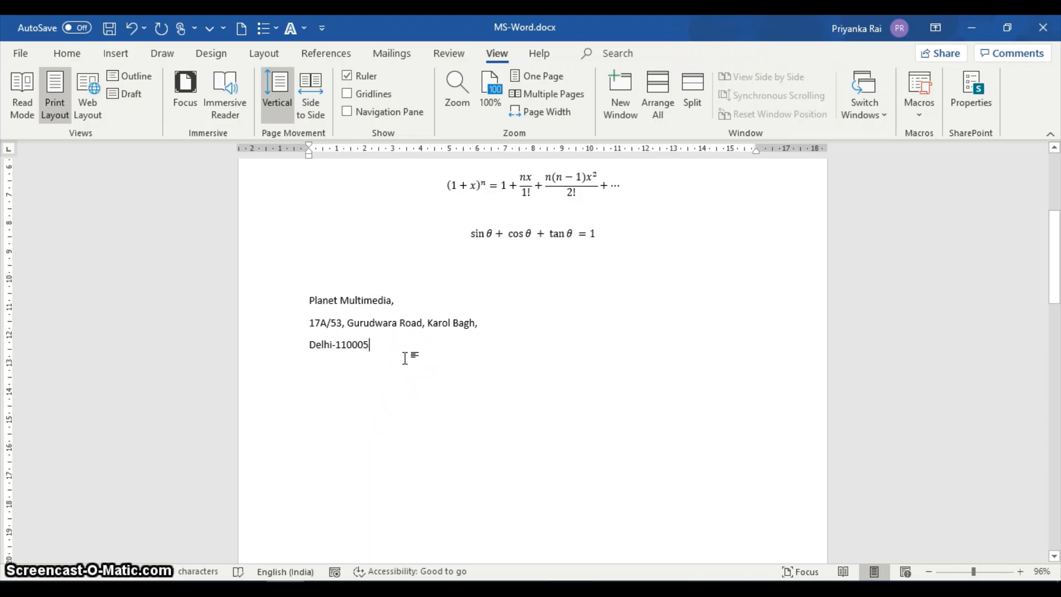
key(Return)
key(Return)
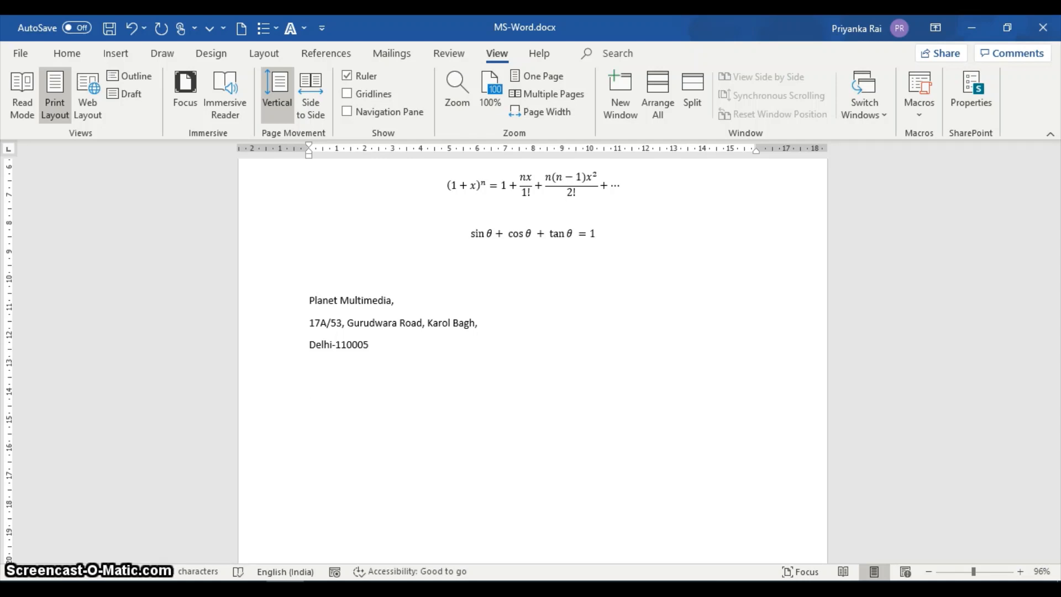
text(Planet Multimedia, 17A/53, Gurudwara Road, Karol Bagh, Delhi-110005)
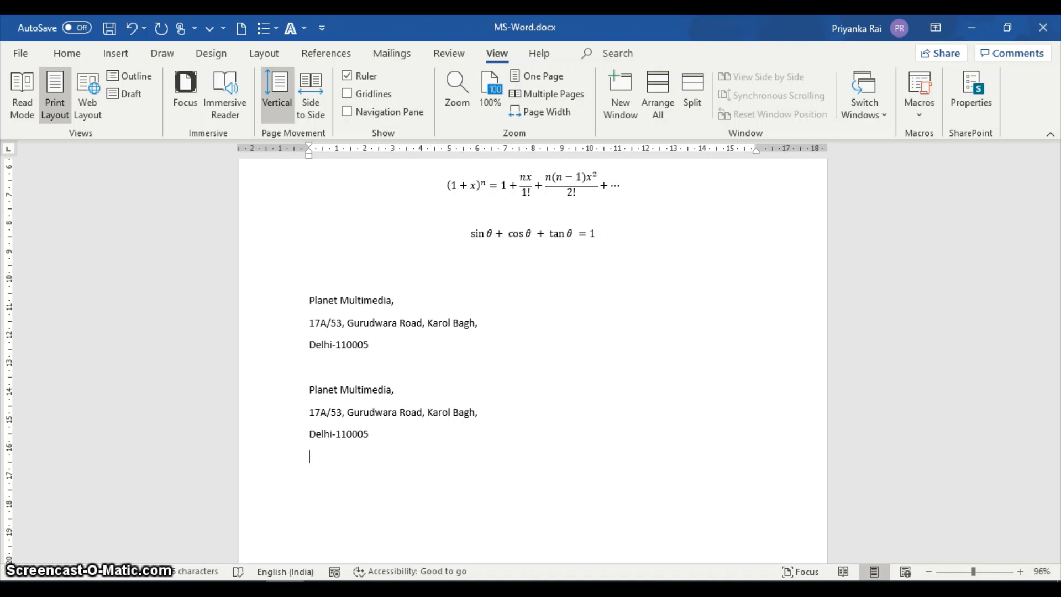
text(Planet Multimedia, 17A/53, Gurudwara Road, Karol Bagh, Delhi-110005)
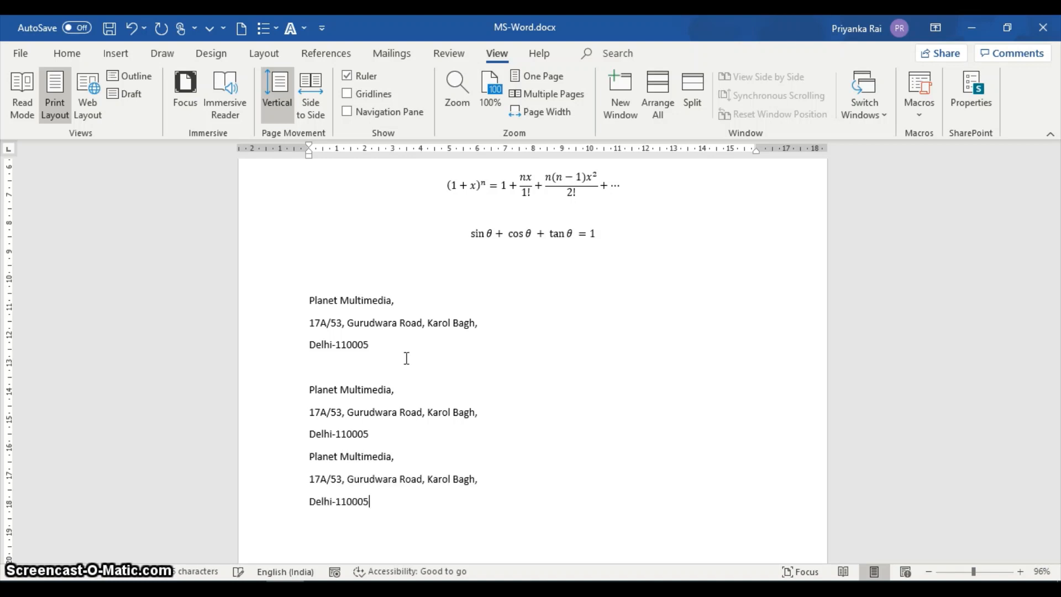
key(Return)
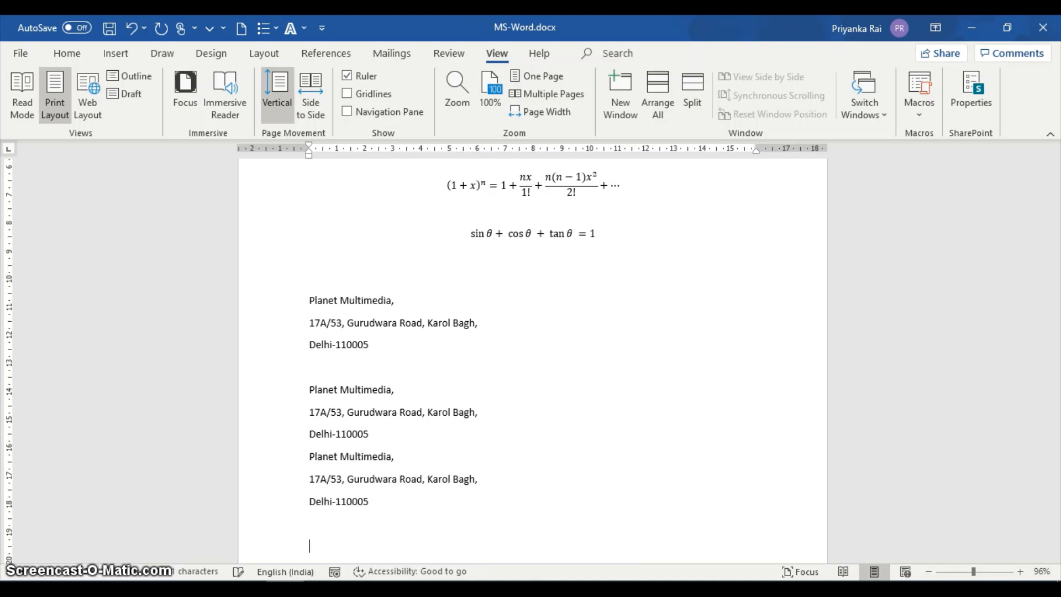
Run the Address macro from the list of saved macros and start a new line below the inserted address.
click(917, 114)
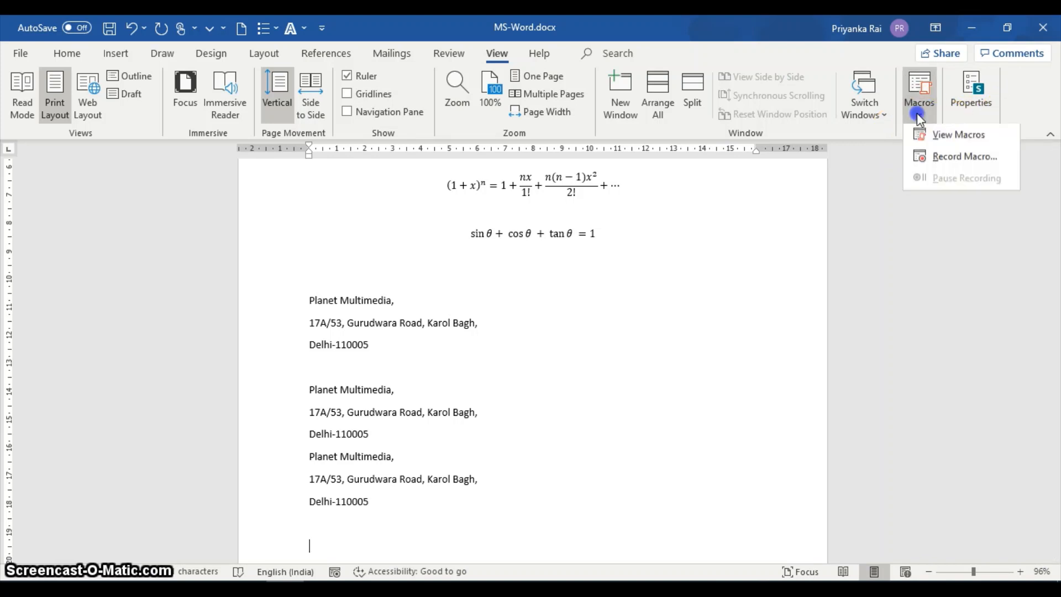
click(923, 141)
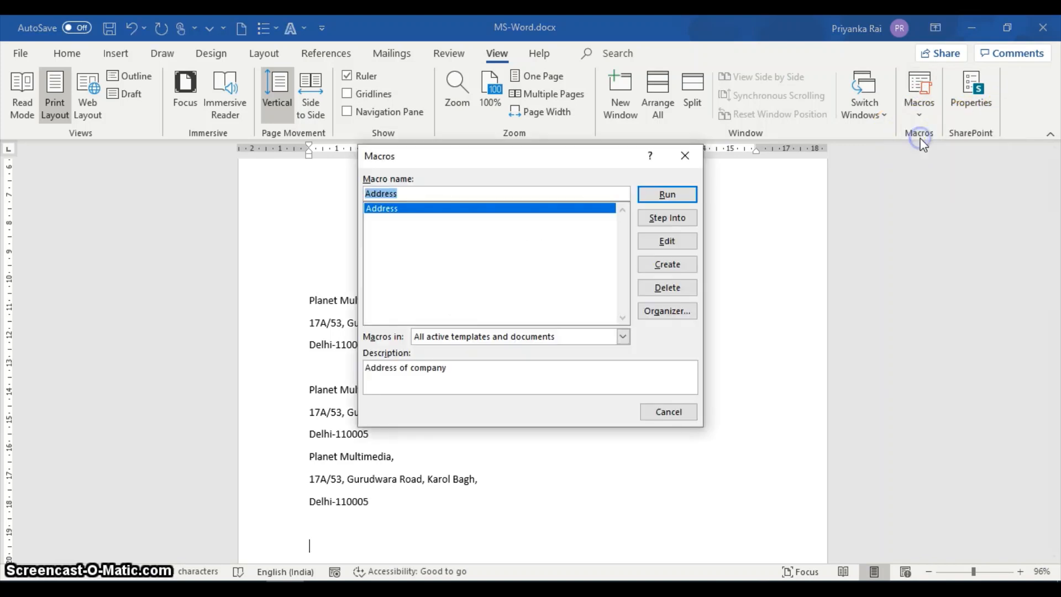
click(668, 195)
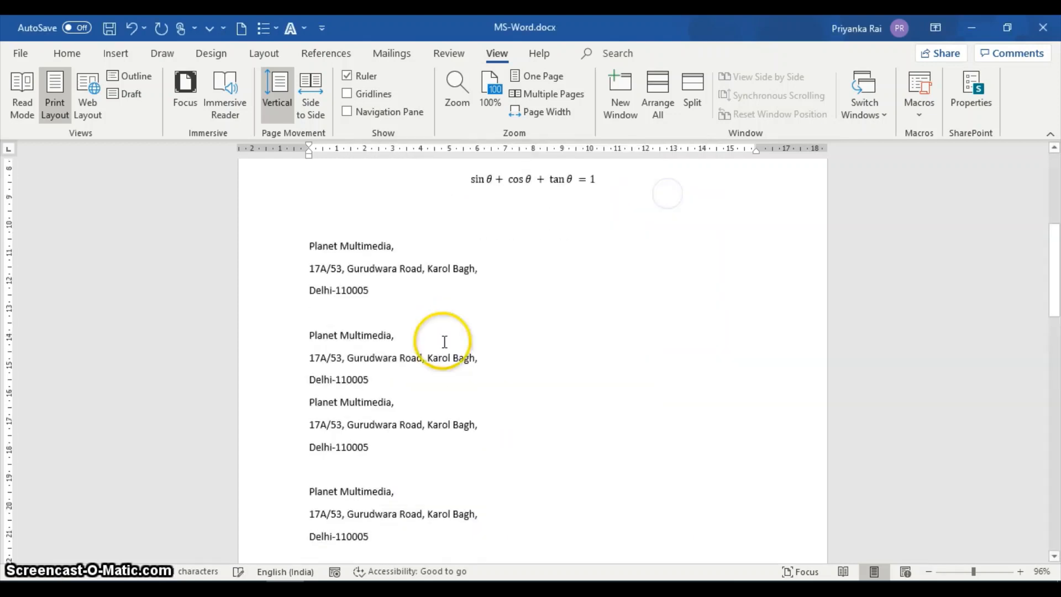
key(Return)
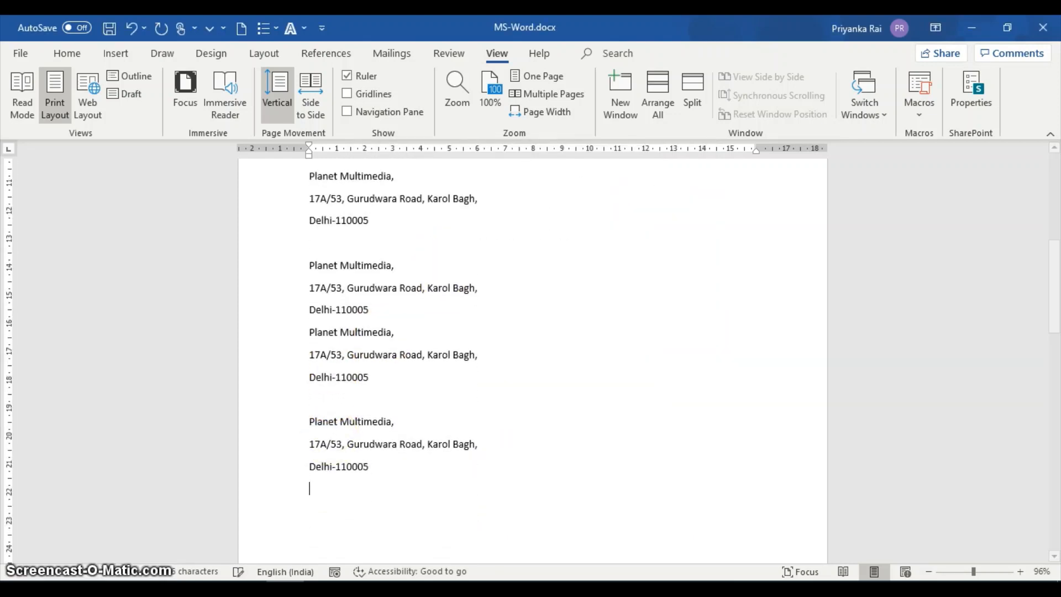
Insert another copy of the company address below the last one, after a blank line, by running the saved Address macro.
key(Return)
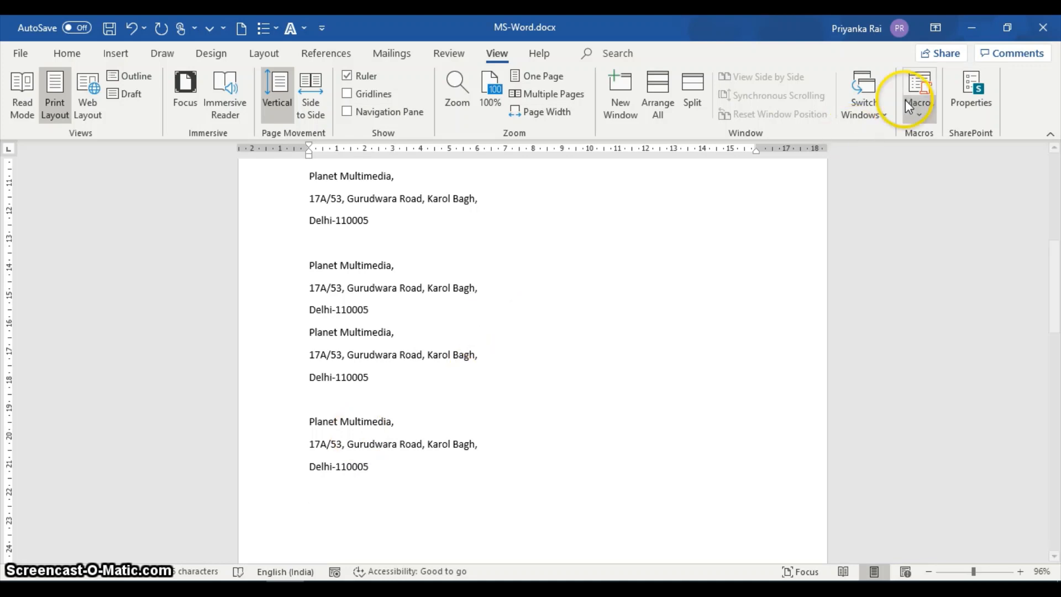
click(918, 110)
click(939, 137)
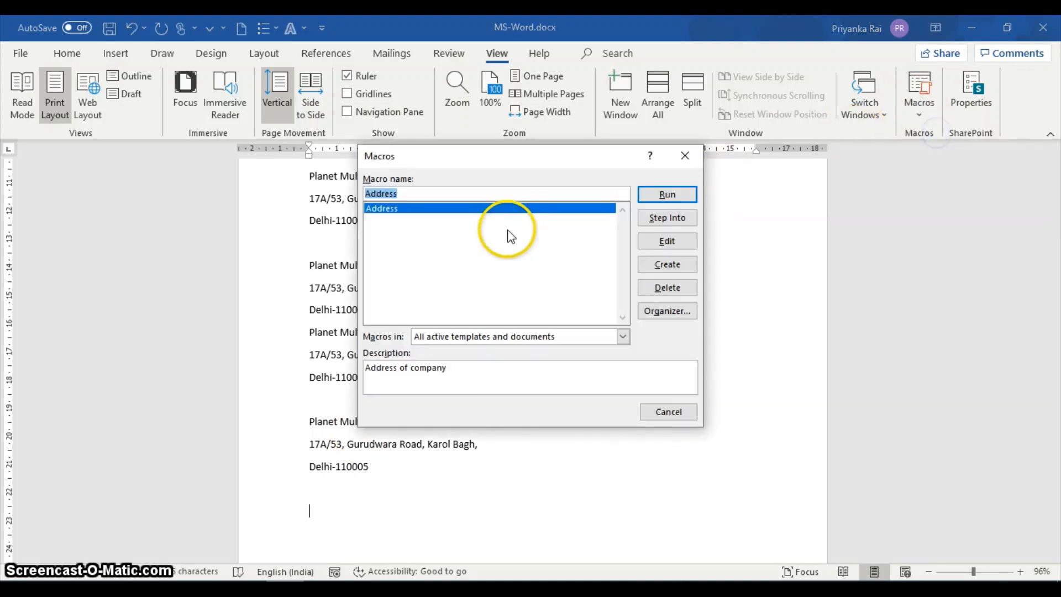
click(667, 193)
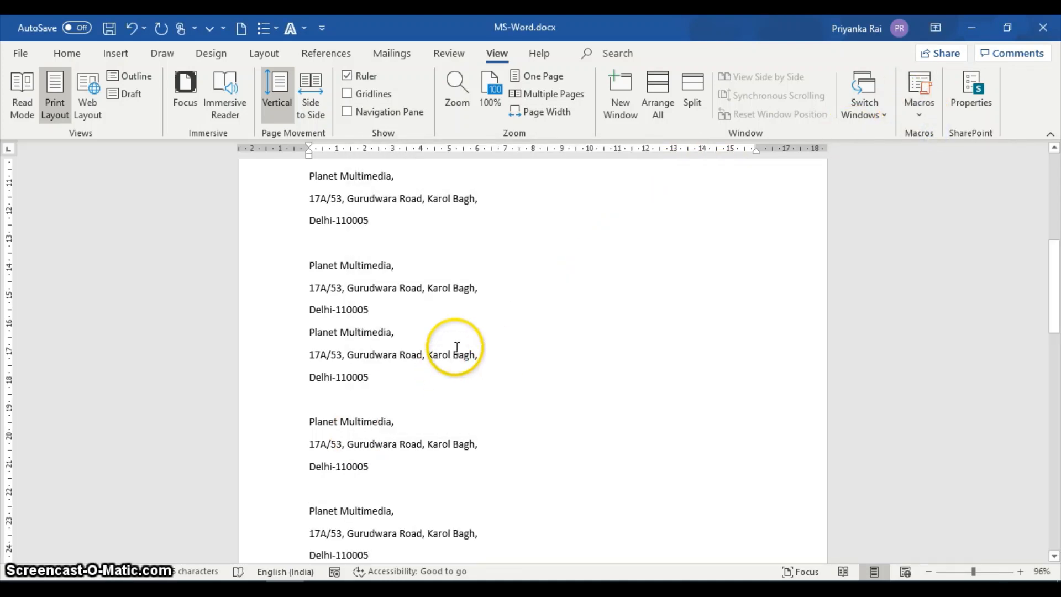
scroll(450, 350, down, 3)
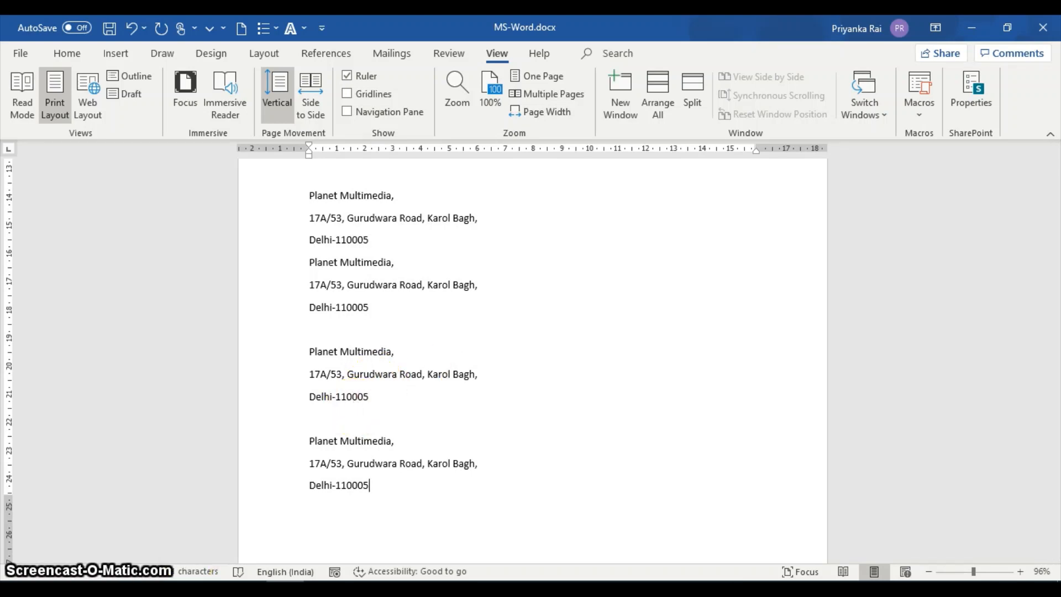
Paste the January 1, 2021 New Year greeting into a new blank document and set it up as a Letters mail merge.
key(ctrl+n)
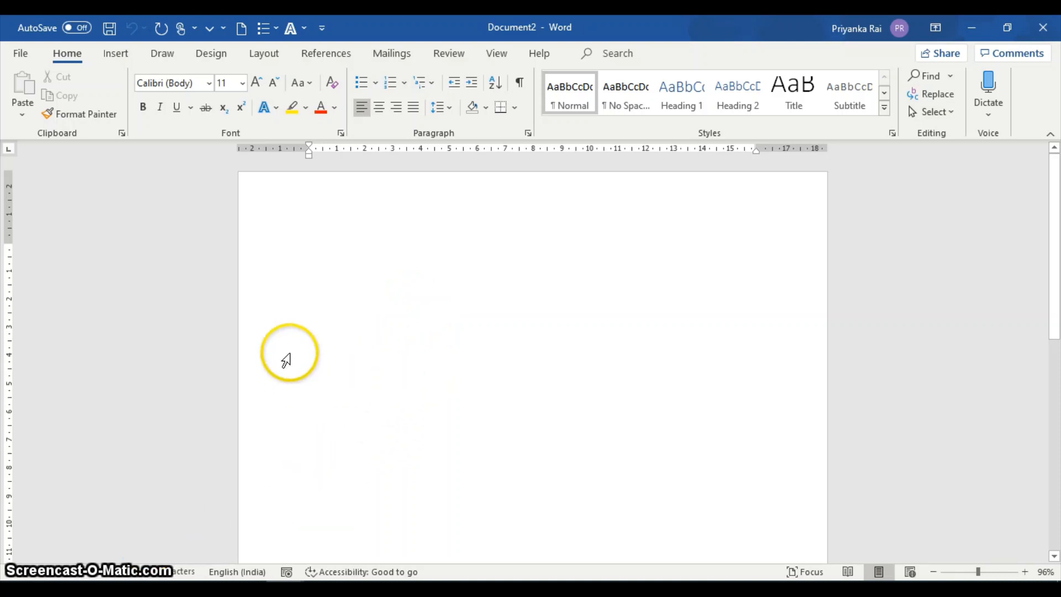
text(January 1, 2021 Wish you and your family a very Happy New Year. May God Bless You always. Regards XYZ)
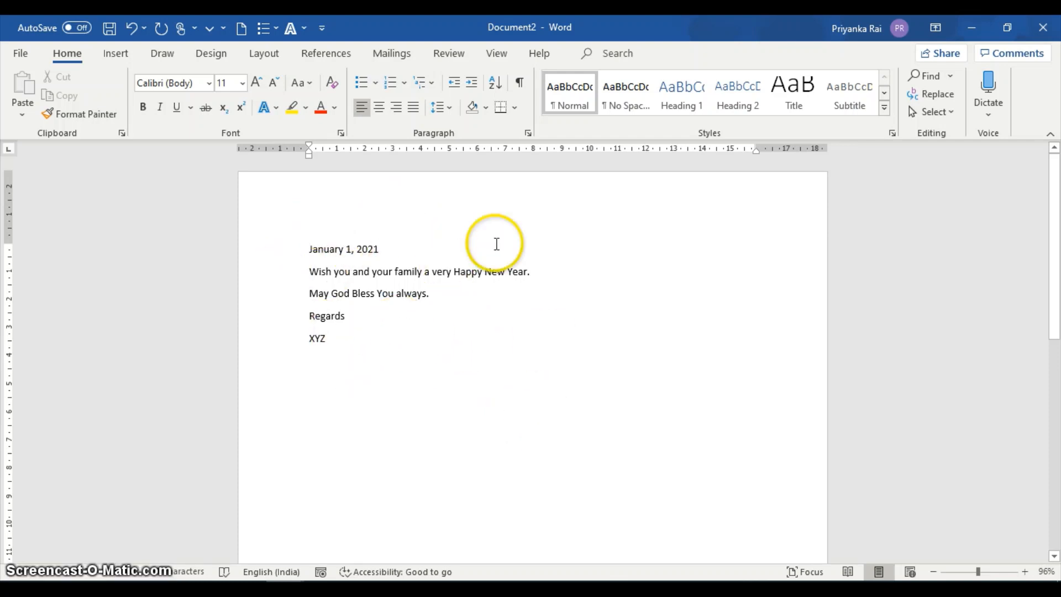
click(393, 56)
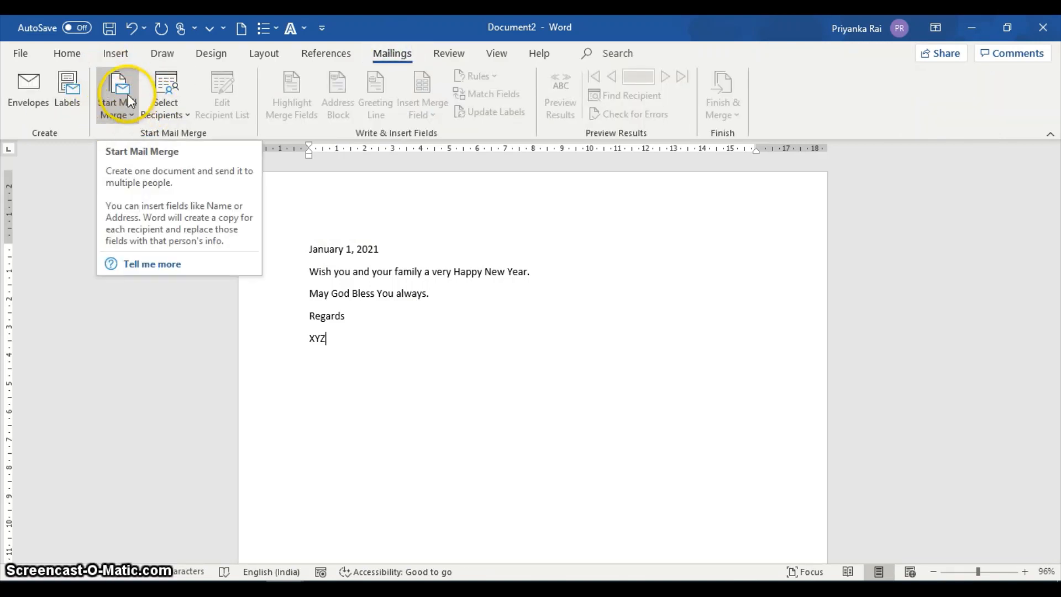
click(115, 114)
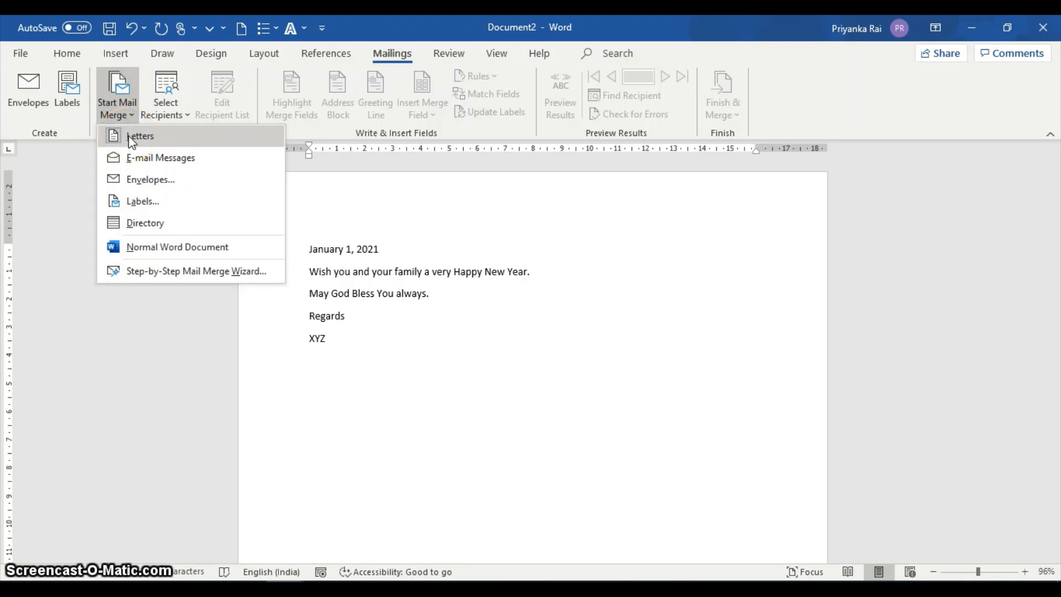
click(130, 137)
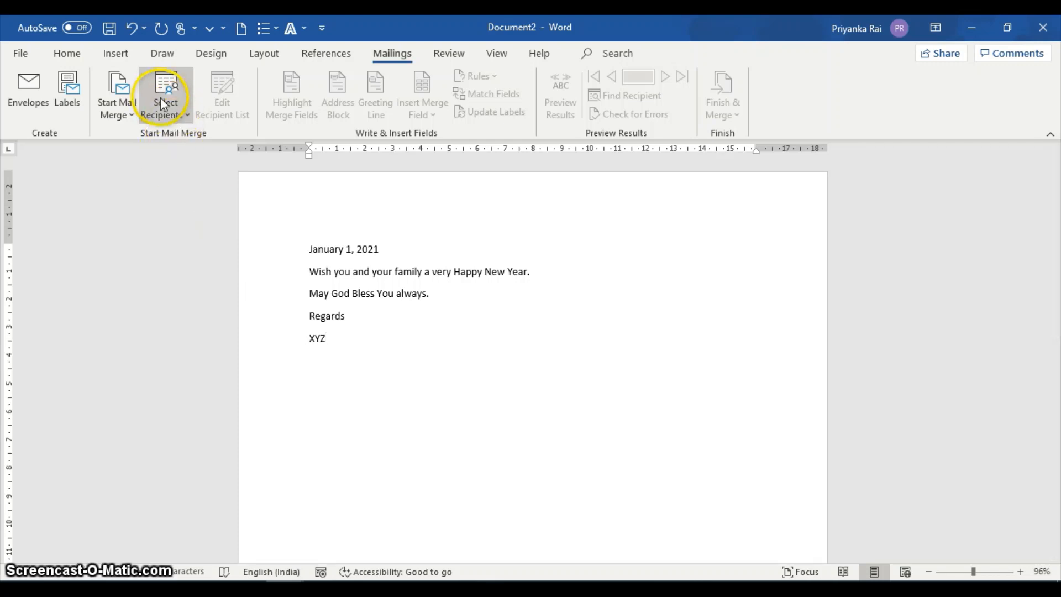
Create a new mail merge recipient list and fill in the first entry with the title Mr. and the recipient's first and last name.
click(171, 108)
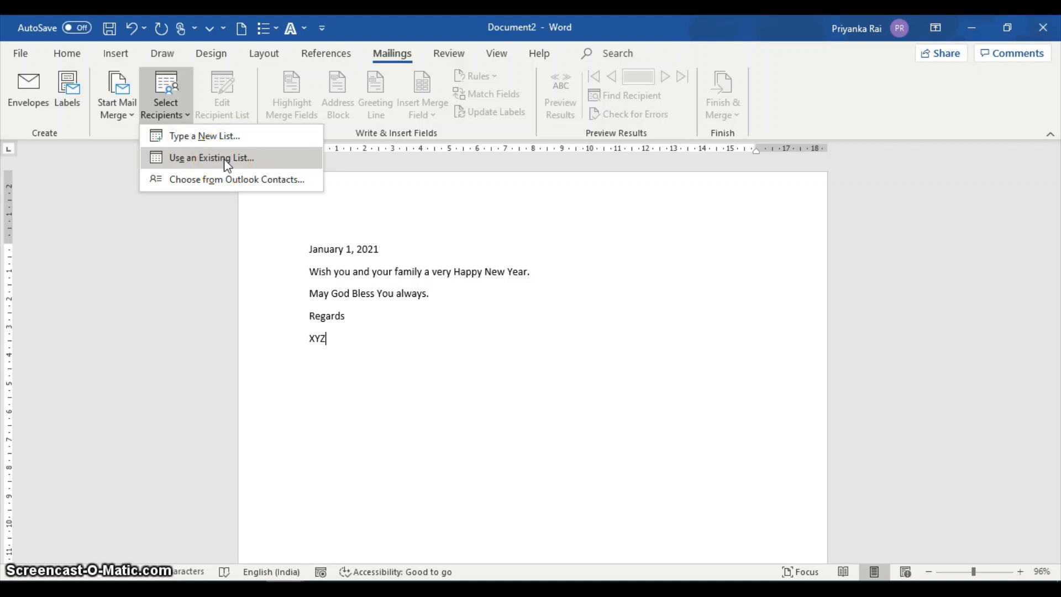
click(204, 136)
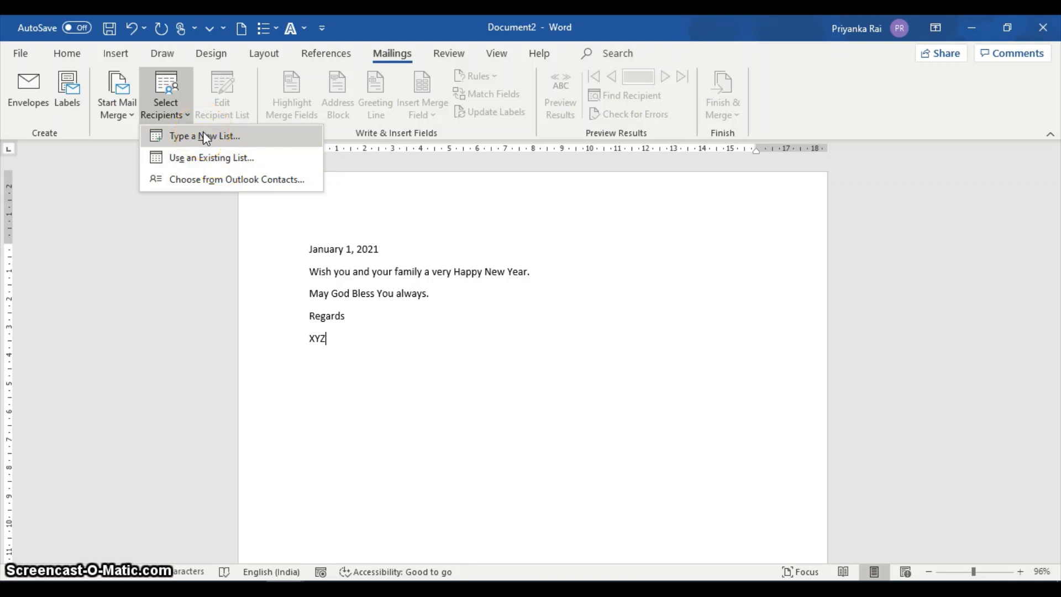
click(205, 136)
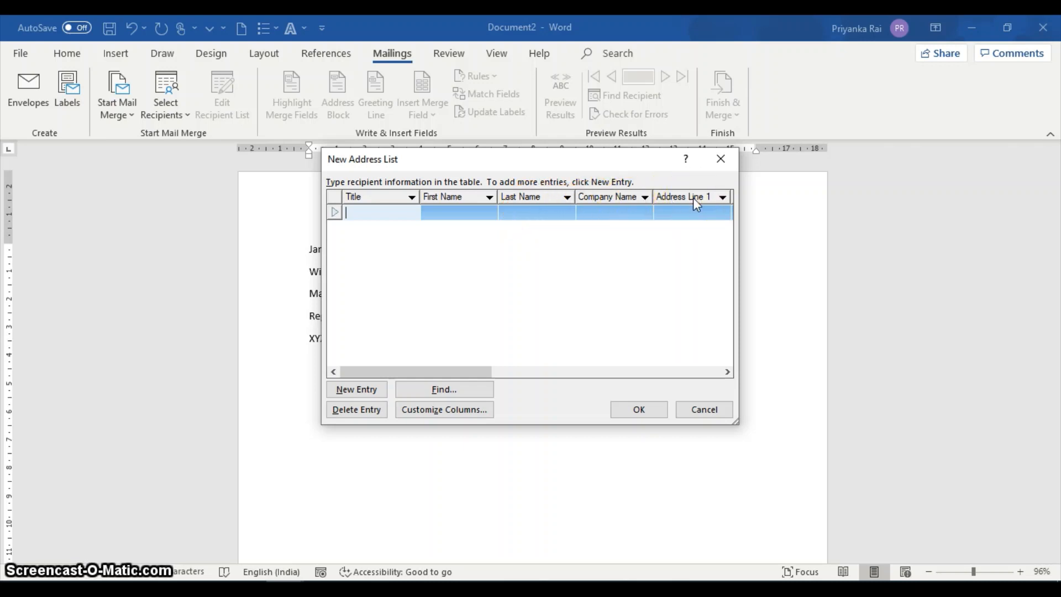
click(448, 213)
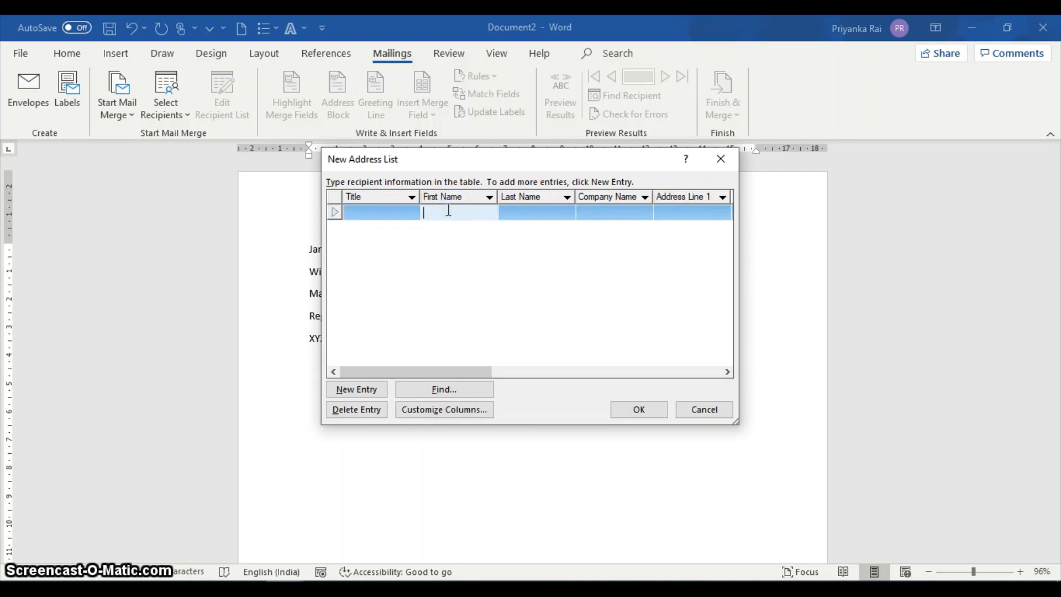
click(372, 211)
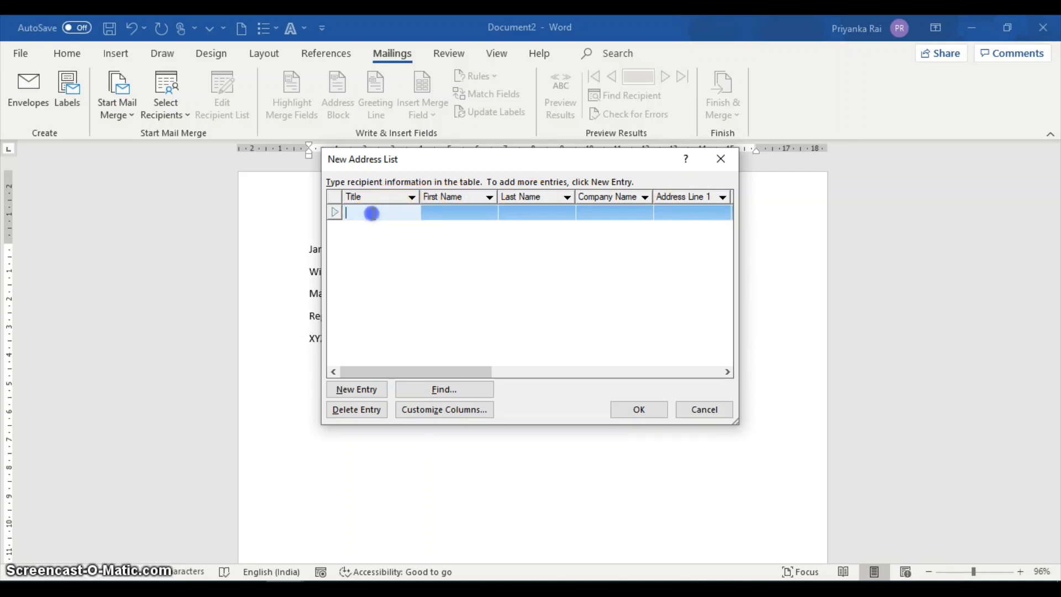
text(Mr)
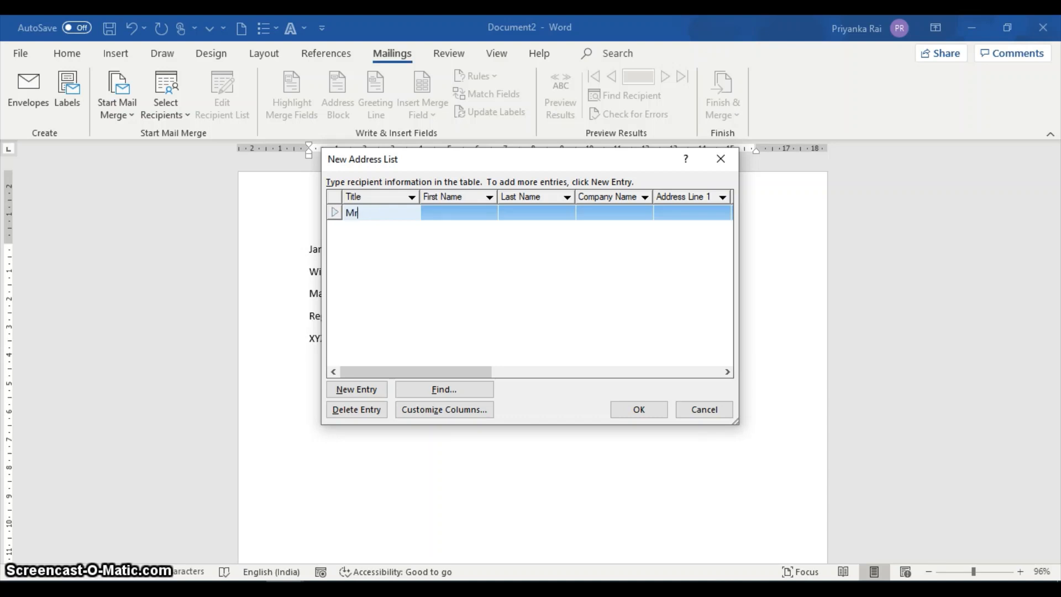
text(.)
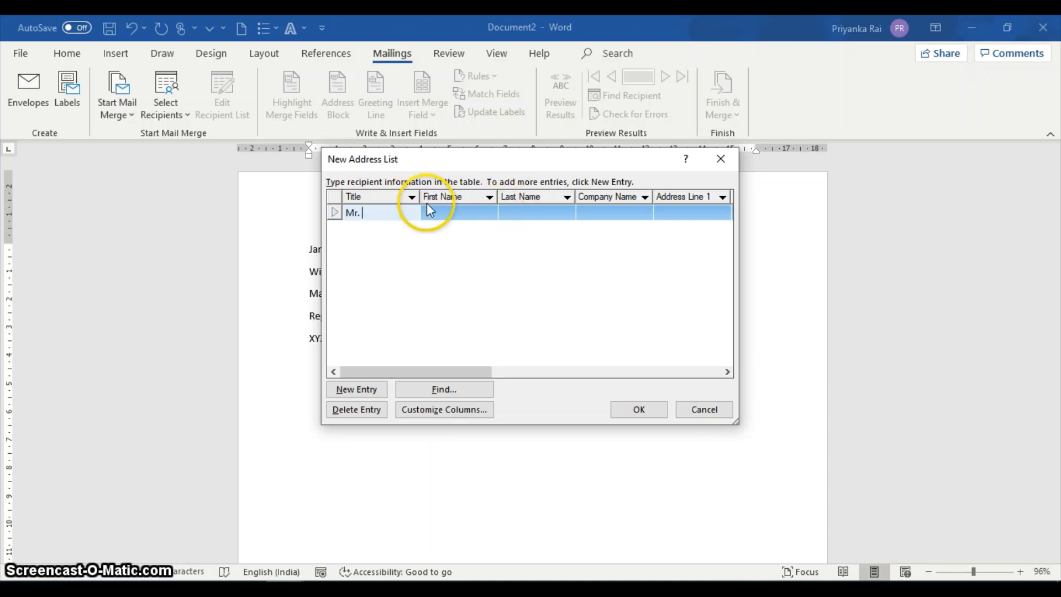
click(437, 212)
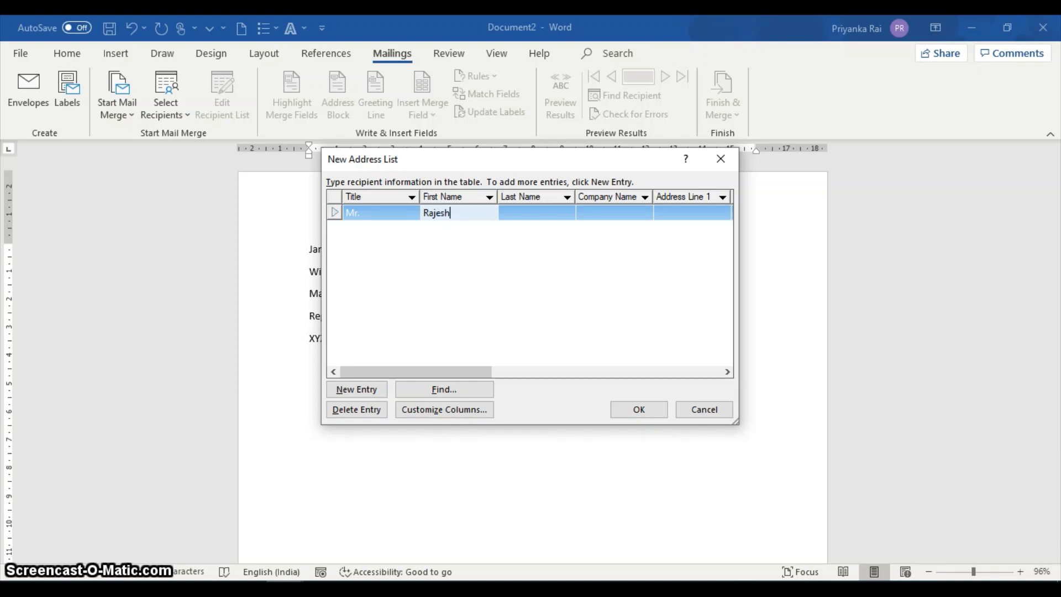
click(526, 212)
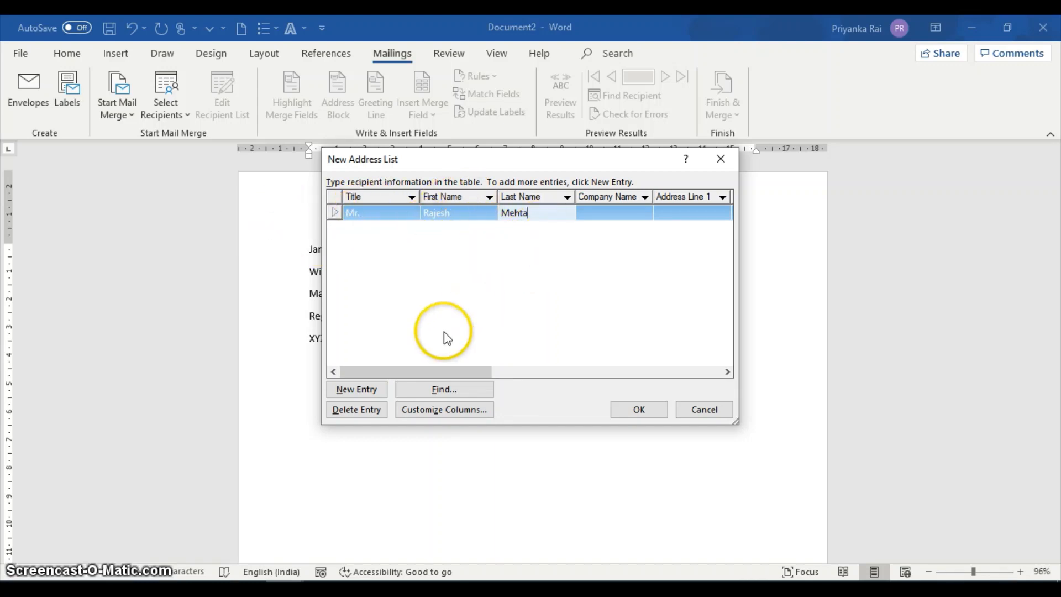
Add a second entry to the address list with the title Mr. and that recipient's first and last name.
click(368, 390)
click(358, 226)
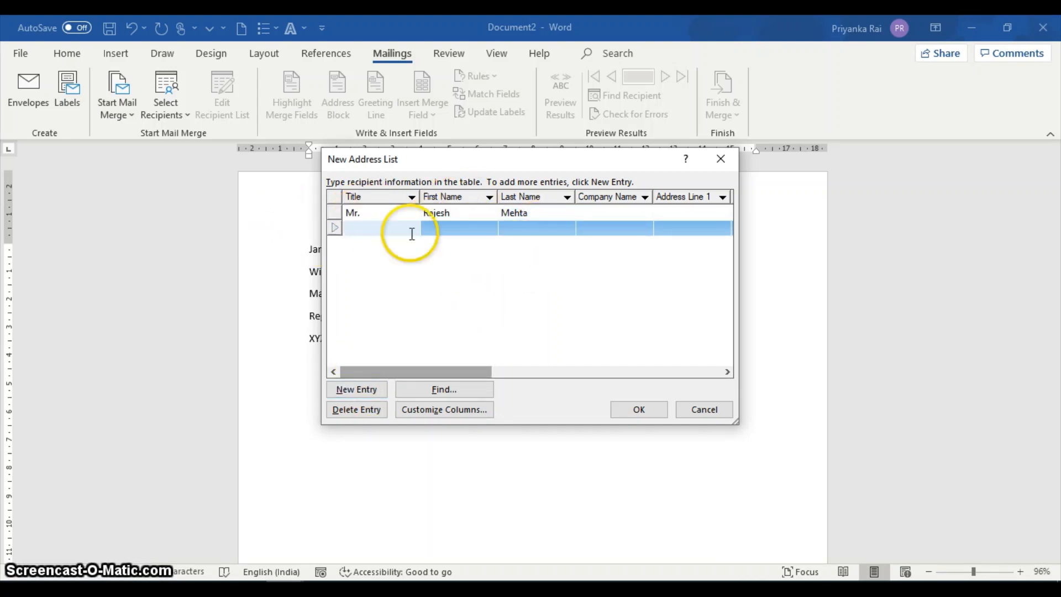
text(M)
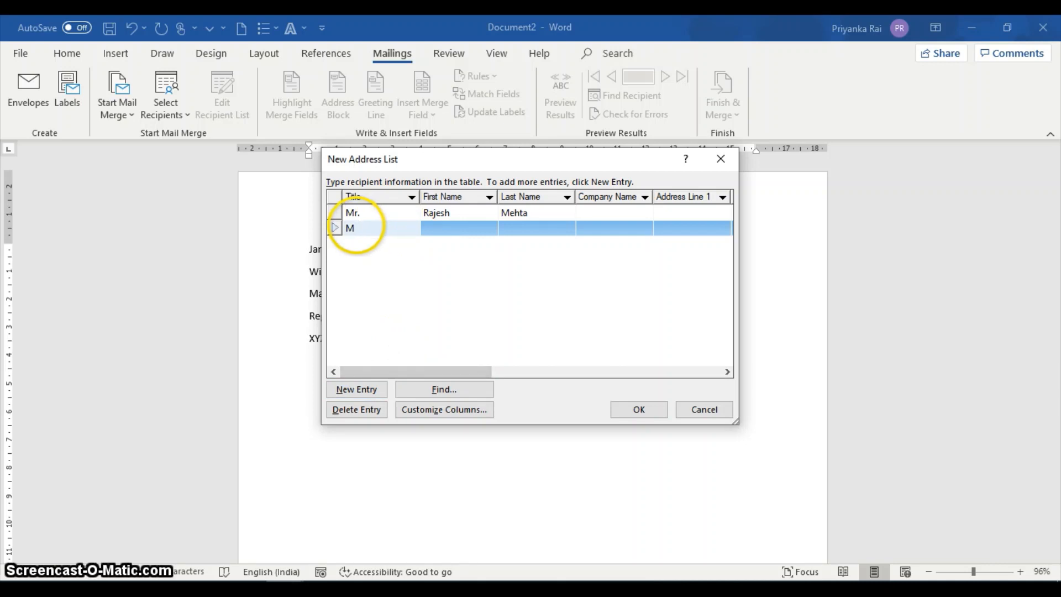
text(r. )
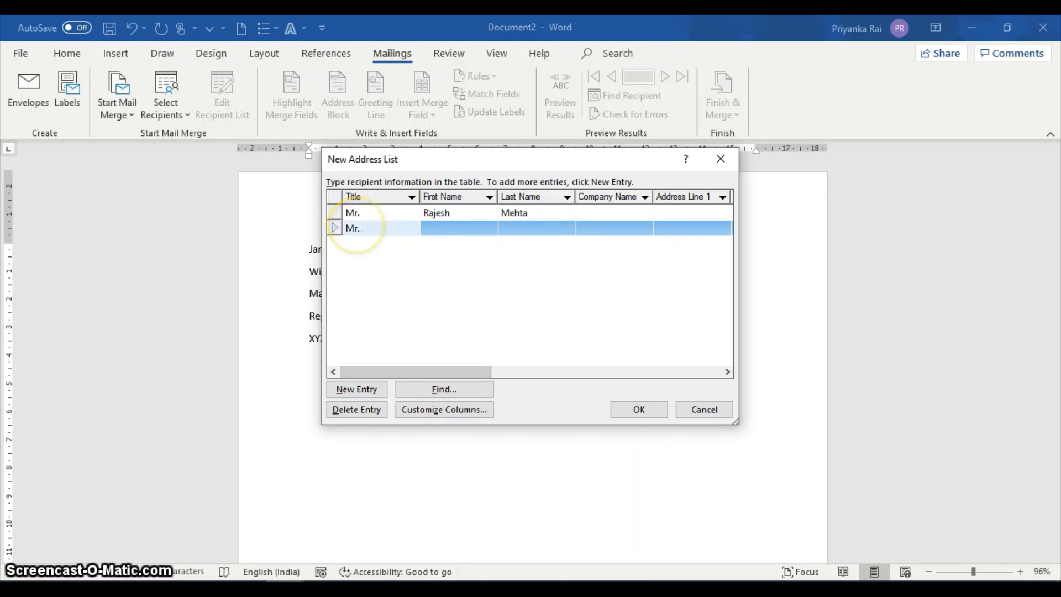
text(Sahi)
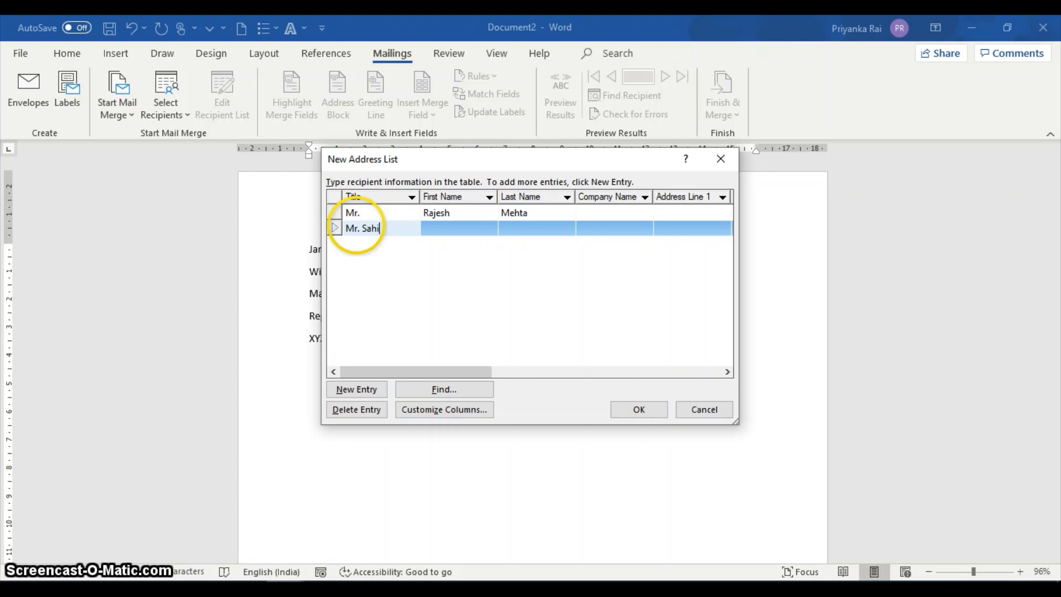
key(BackSpace)
key(BackSpace)
key(BackSpace)
key(BackSpace)
key(BackSpace)
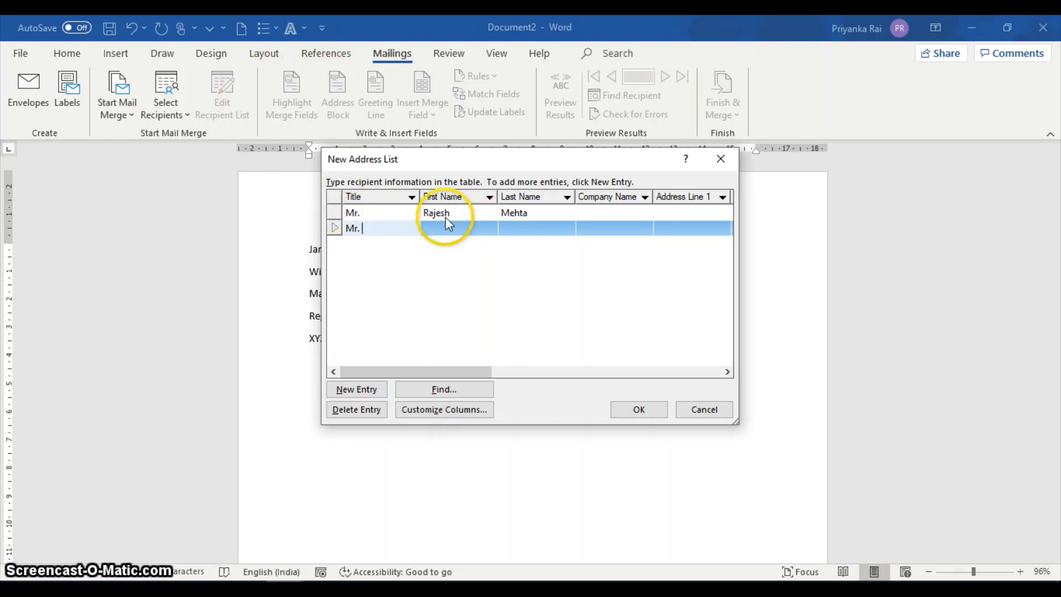
click(445, 236)
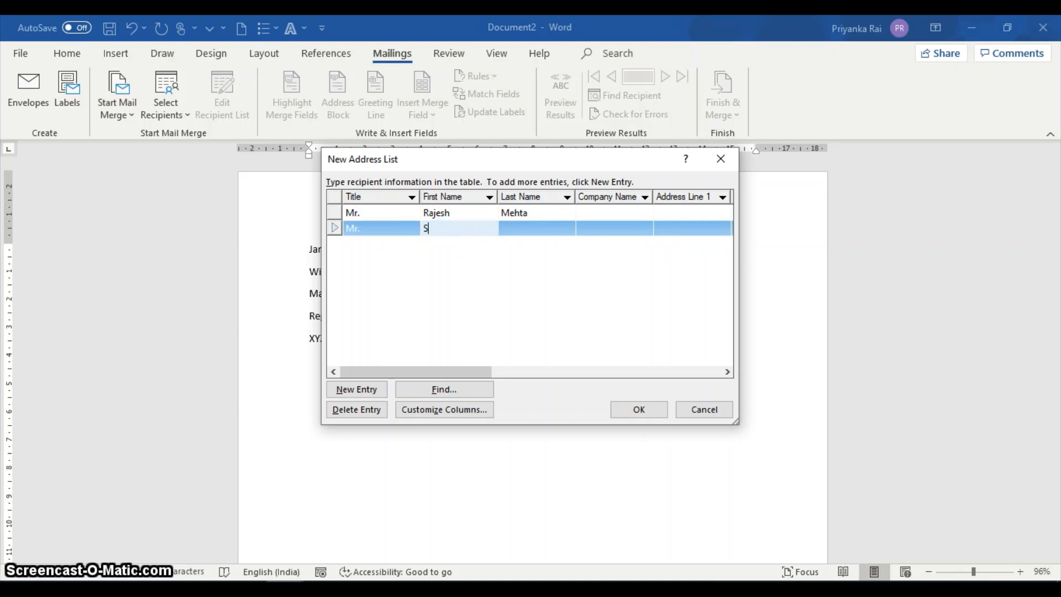
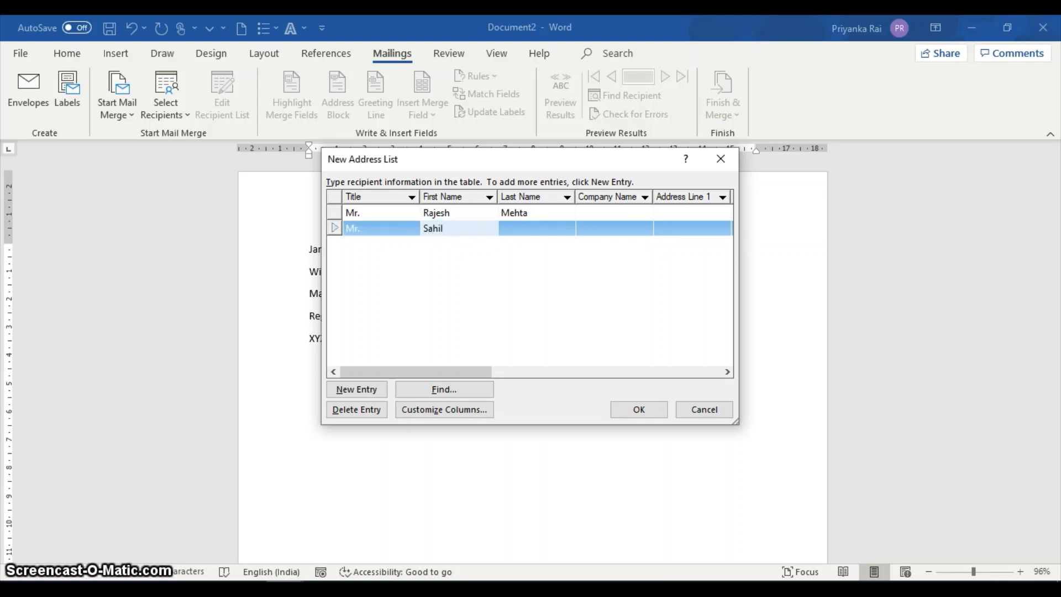
key(Tab)
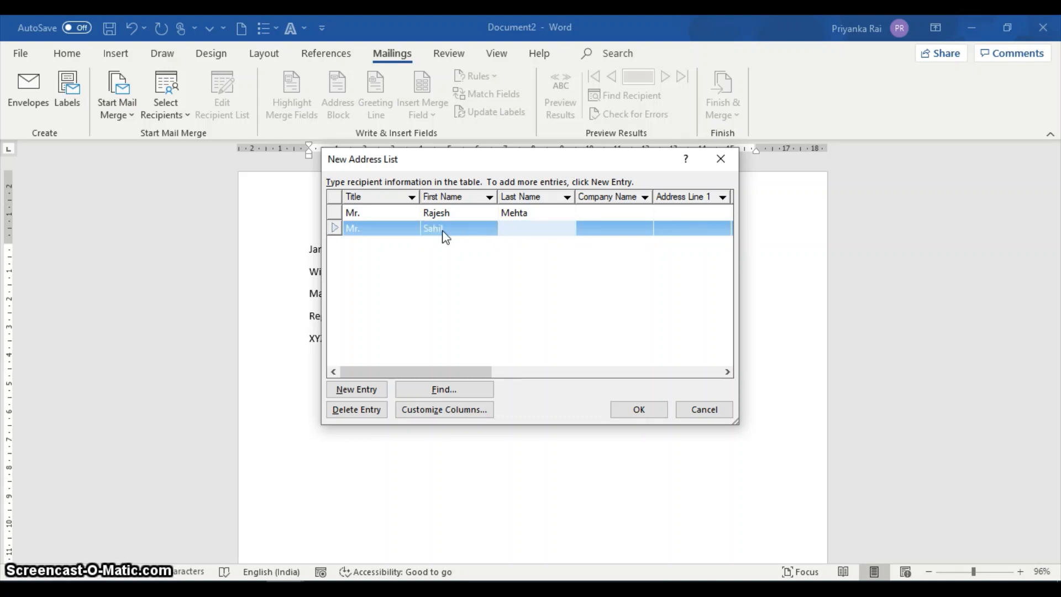
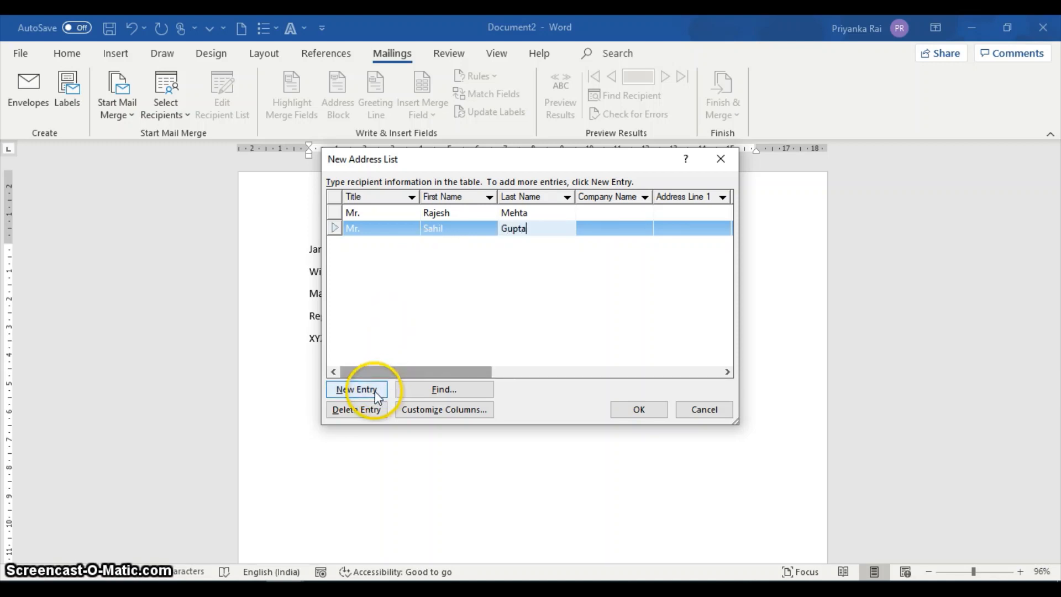
Add a third entry to the address list with the title Mr. and that recipient's first and last name.
click(376, 392)
text(M)
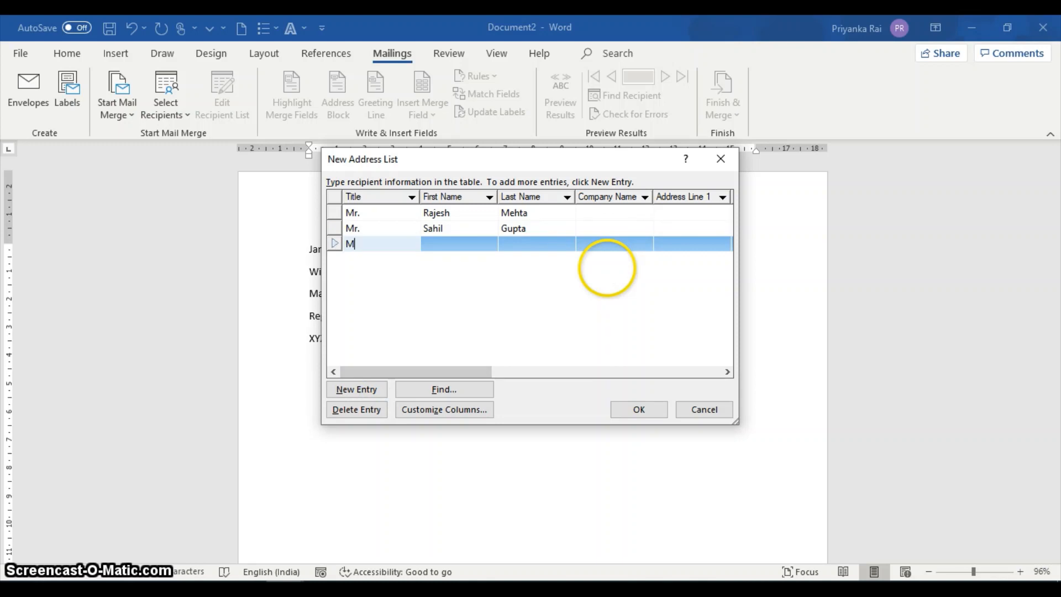
text(r.)
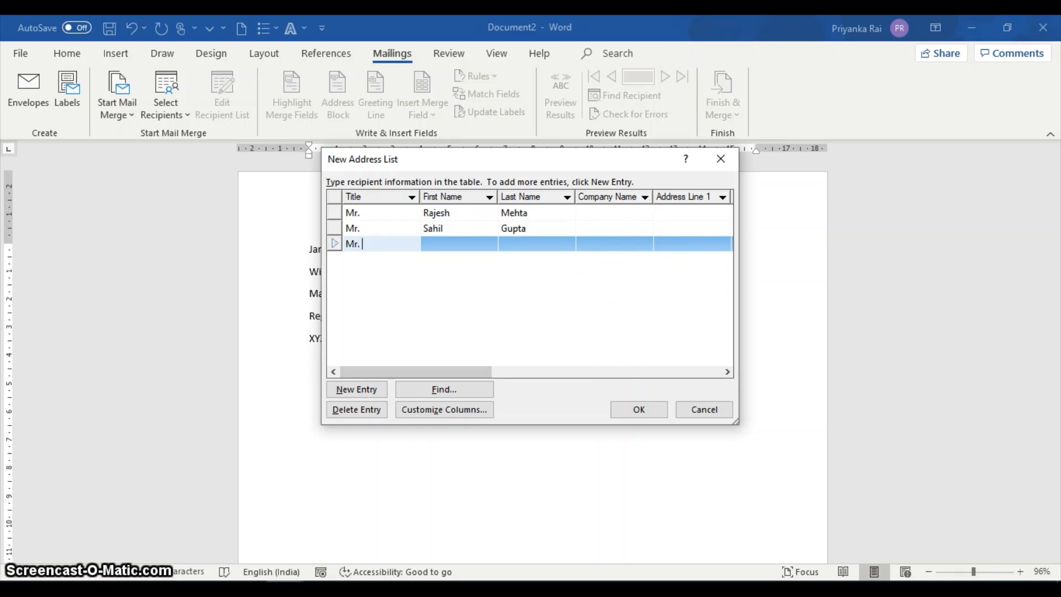
key(Tab)
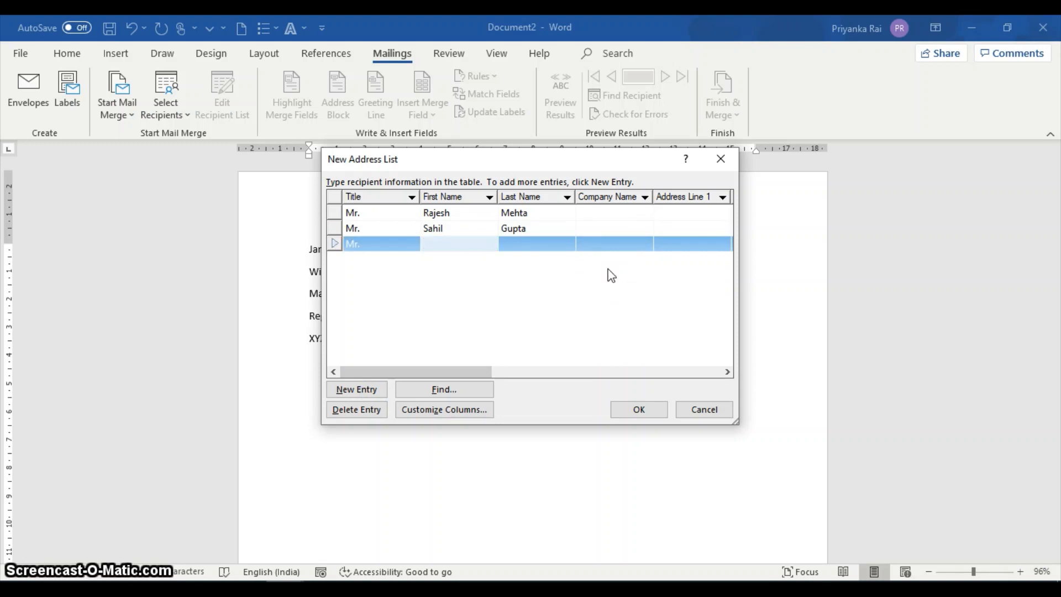
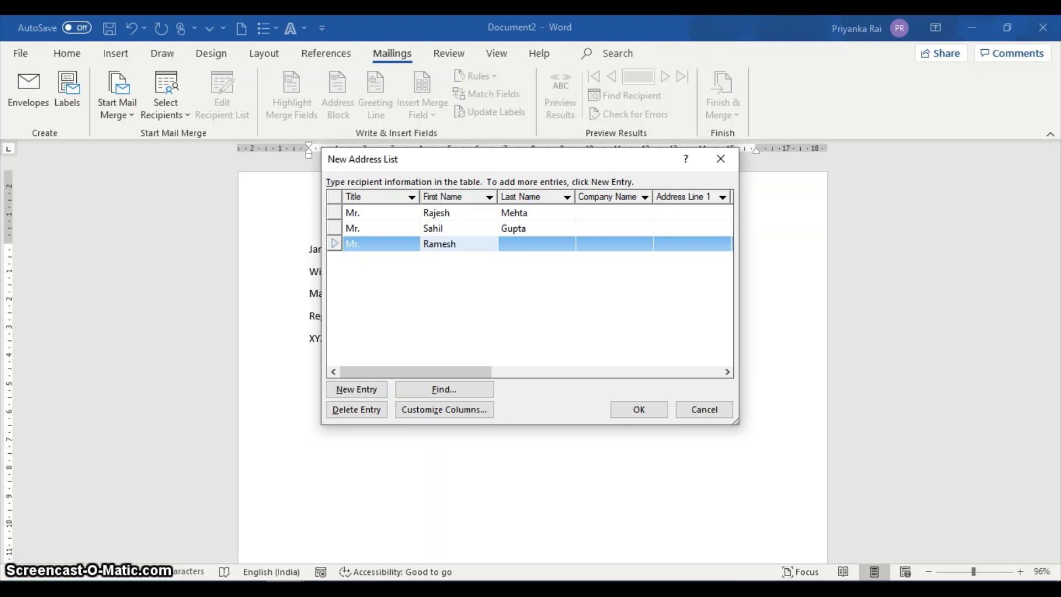
key(Tab)
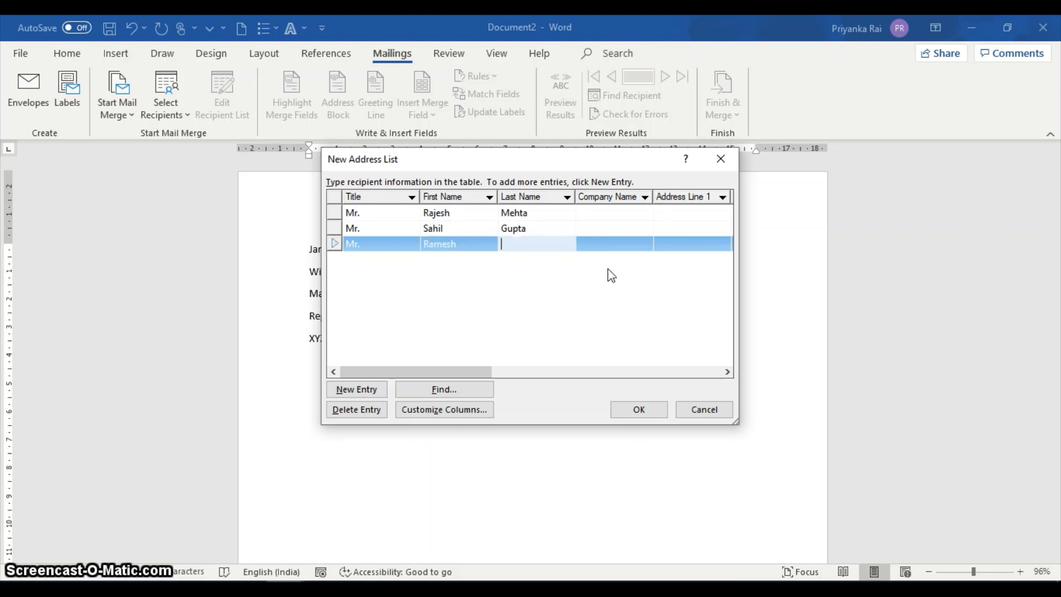
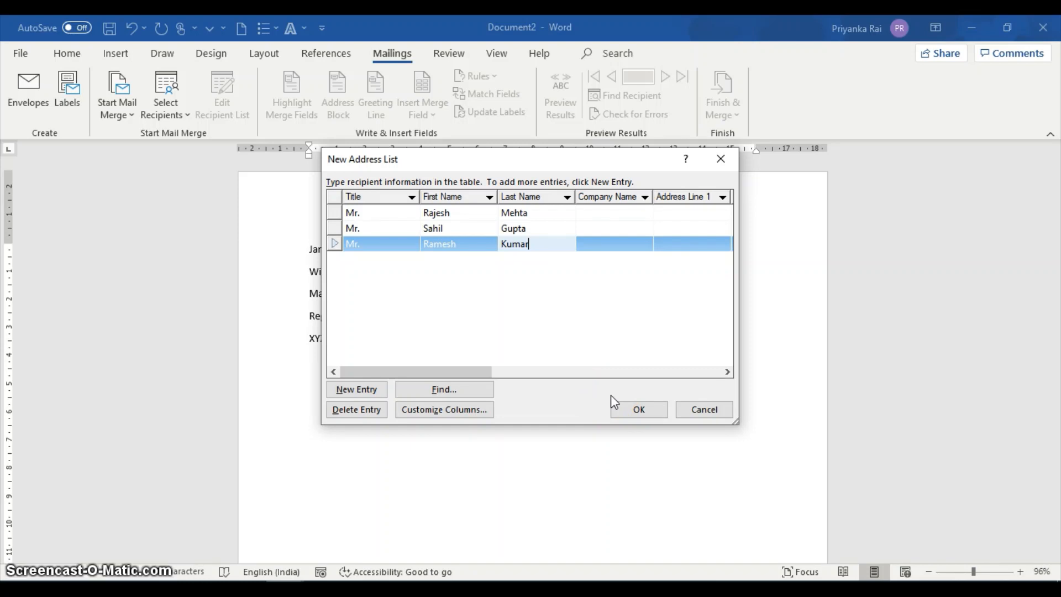
Finish the address list and save it as New Year Greet in the My Data Sources folder.
click(626, 410)
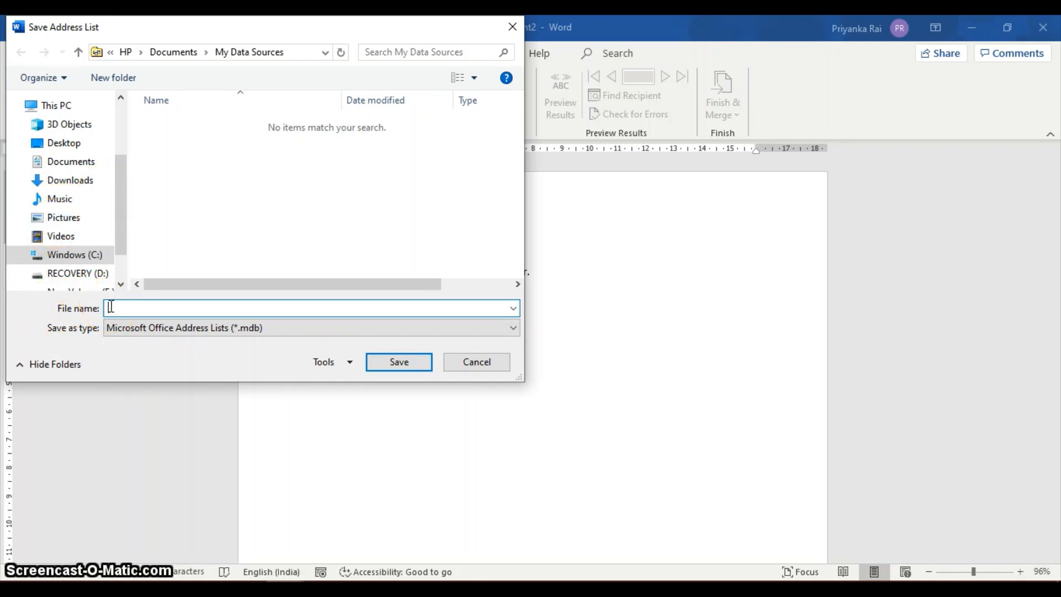
text(New Year Greetings)
click(392, 364)
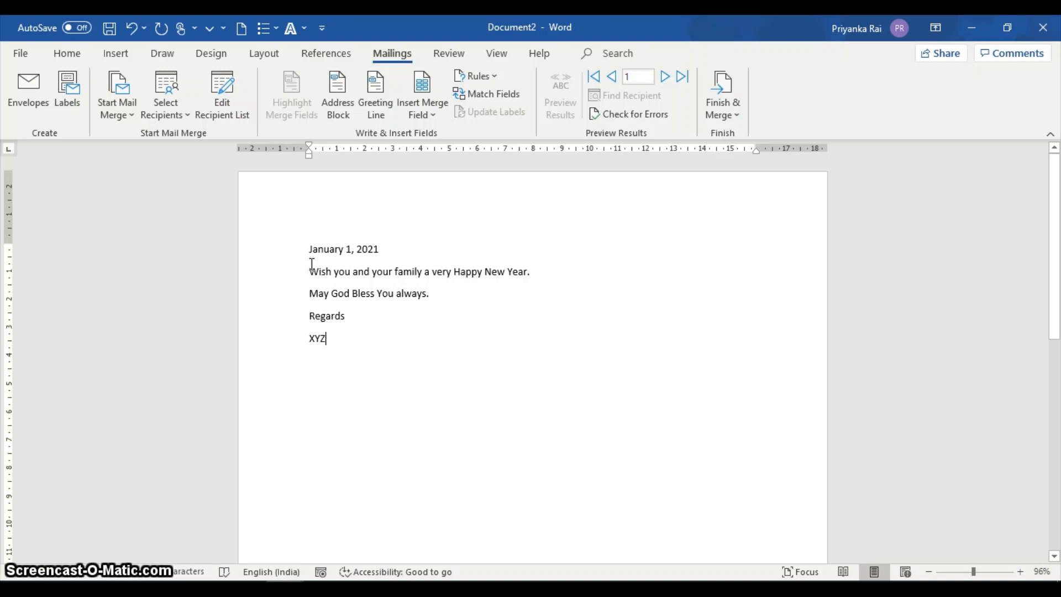
Review the mail merge recipient list and keep all three recipients included in the merge.
click(221, 101)
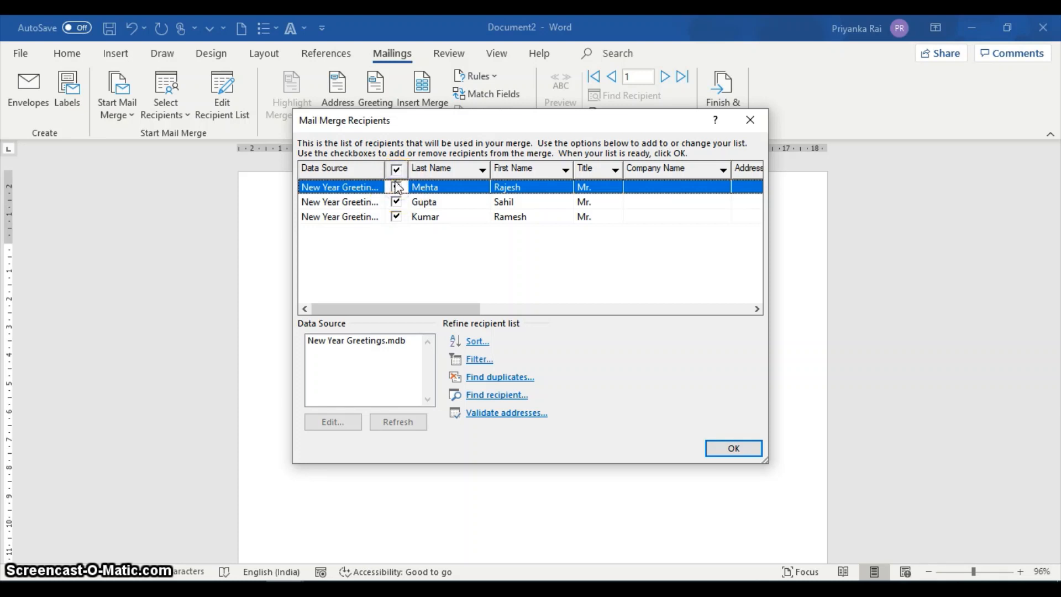
click(396, 202)
click(397, 216)
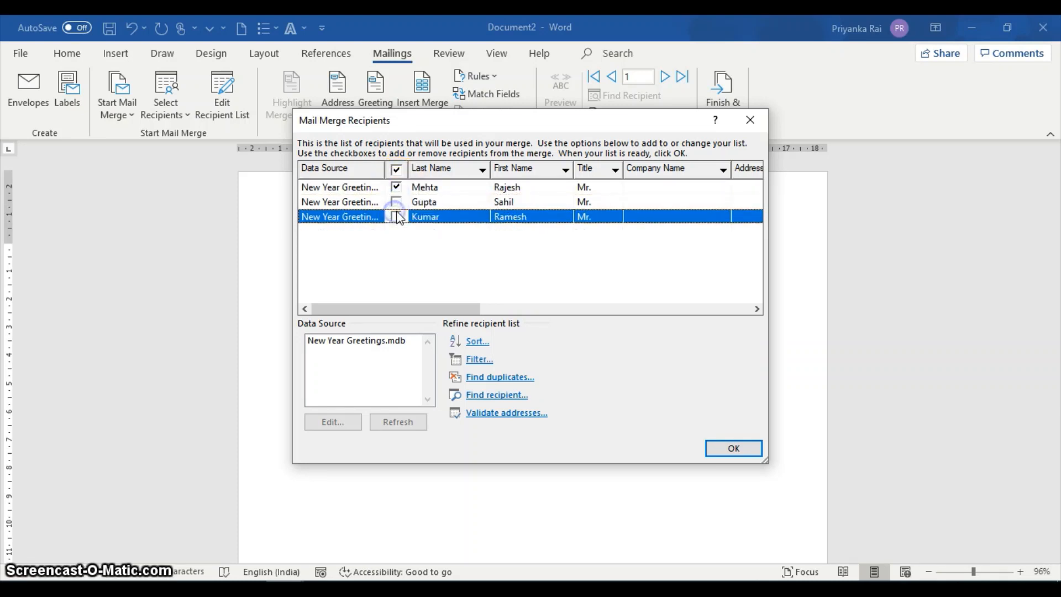
click(396, 202)
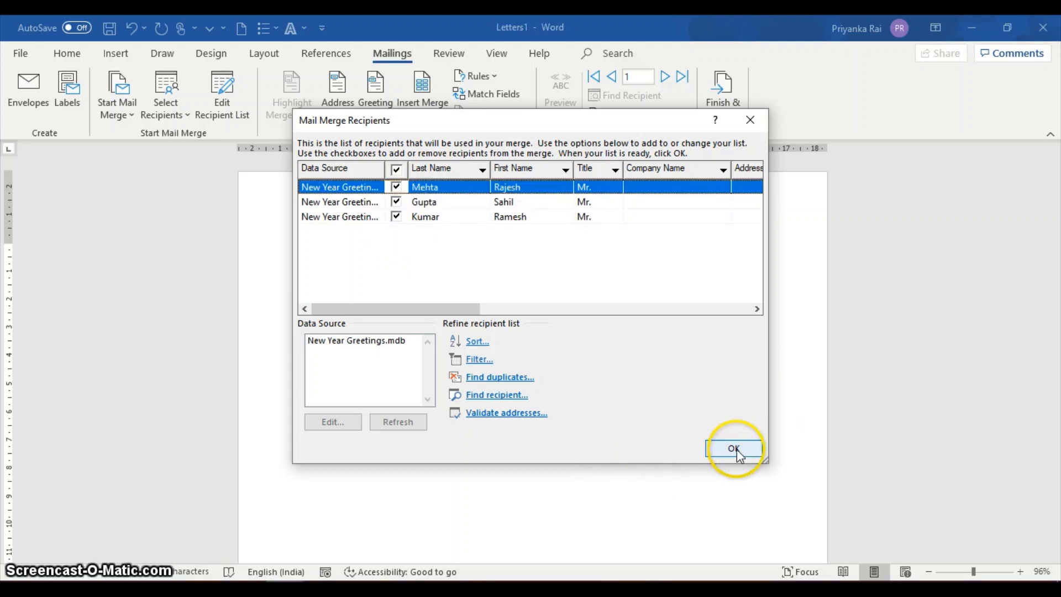
click(734, 450)
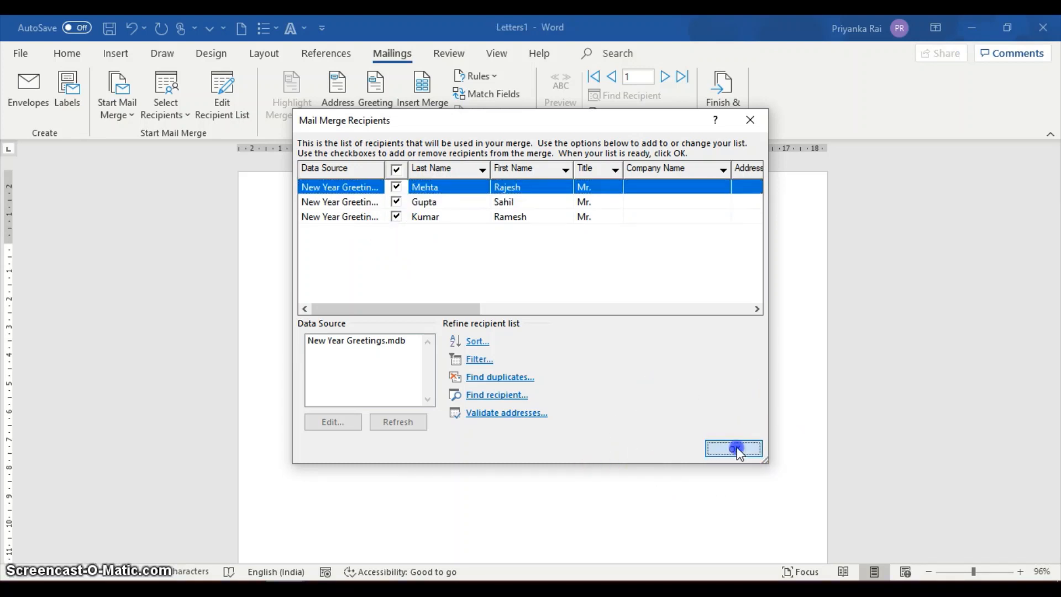
Insert an address block below the date using the Mr. Joshua Randall Jr. name format, previewing it for each recipient.
click(335, 90)
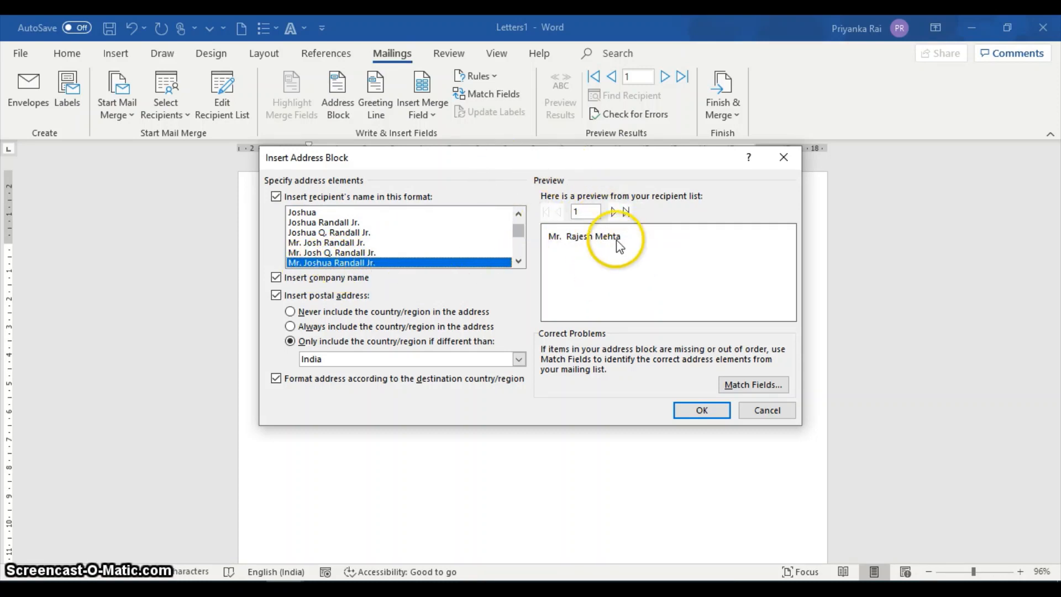
click(613, 212)
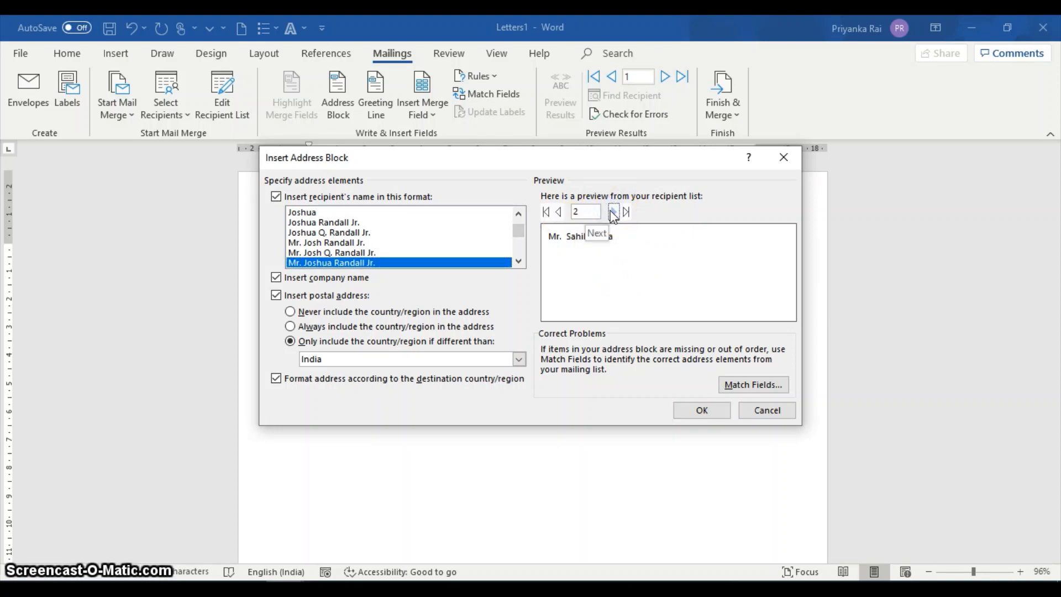
click(612, 211)
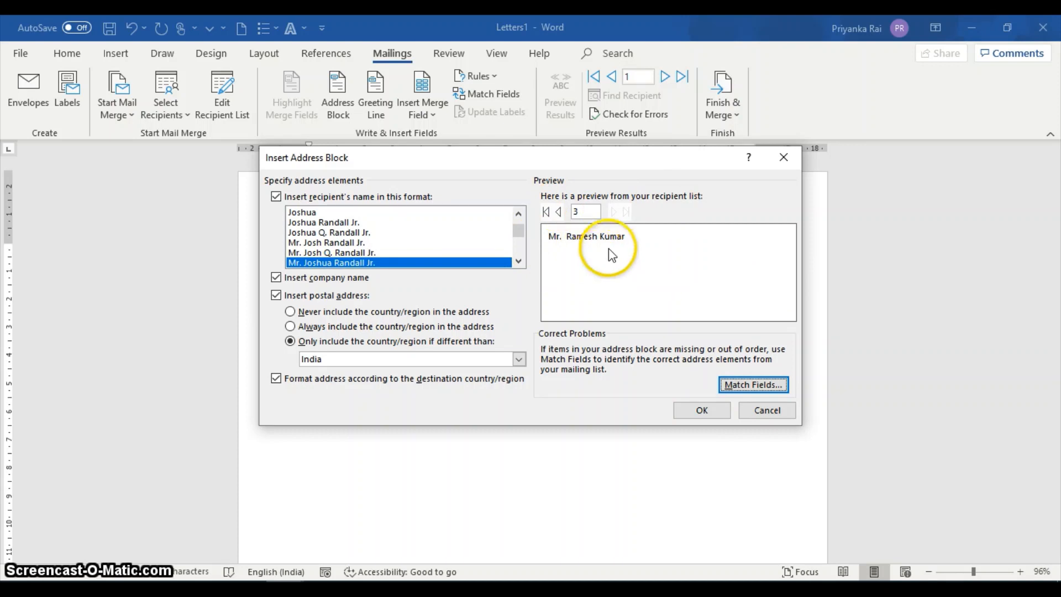
click(701, 410)
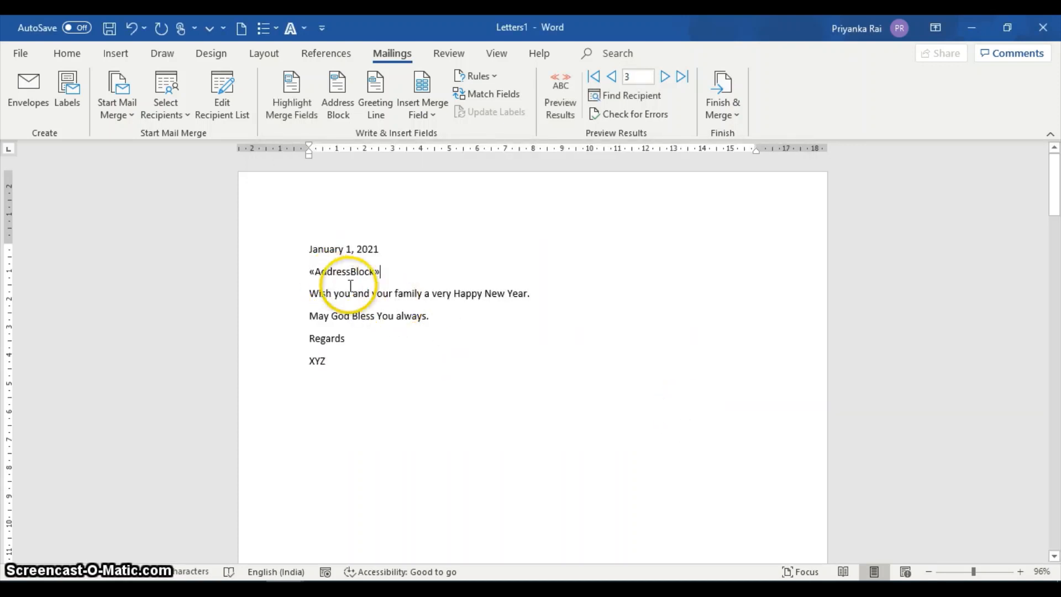
Insert a greeting line before the address block in the format Dear, Mr. Randall, comma, previewing it for the recipients.
click(309, 274)
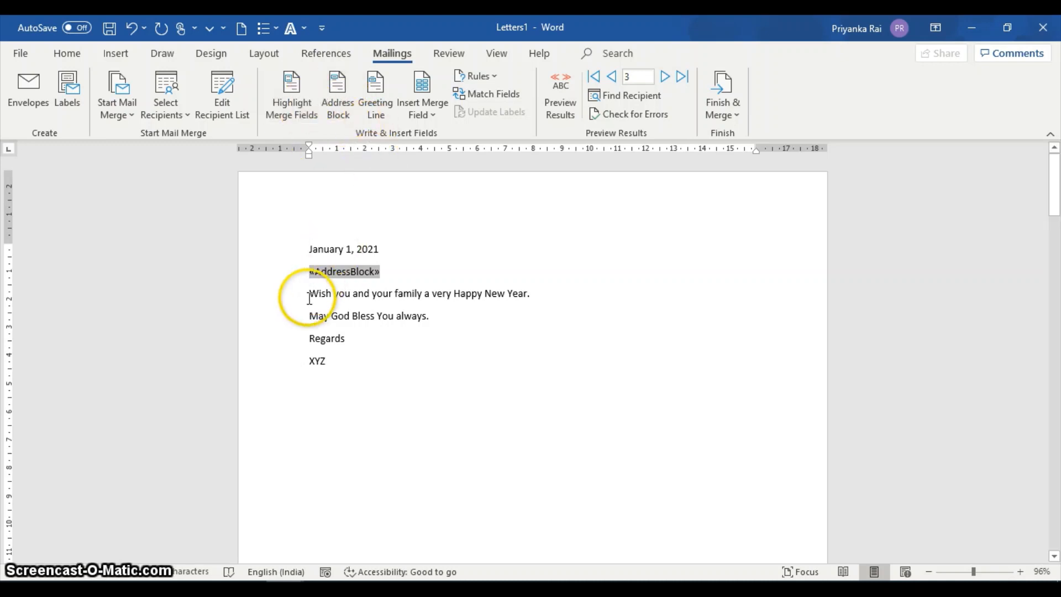
click(375, 101)
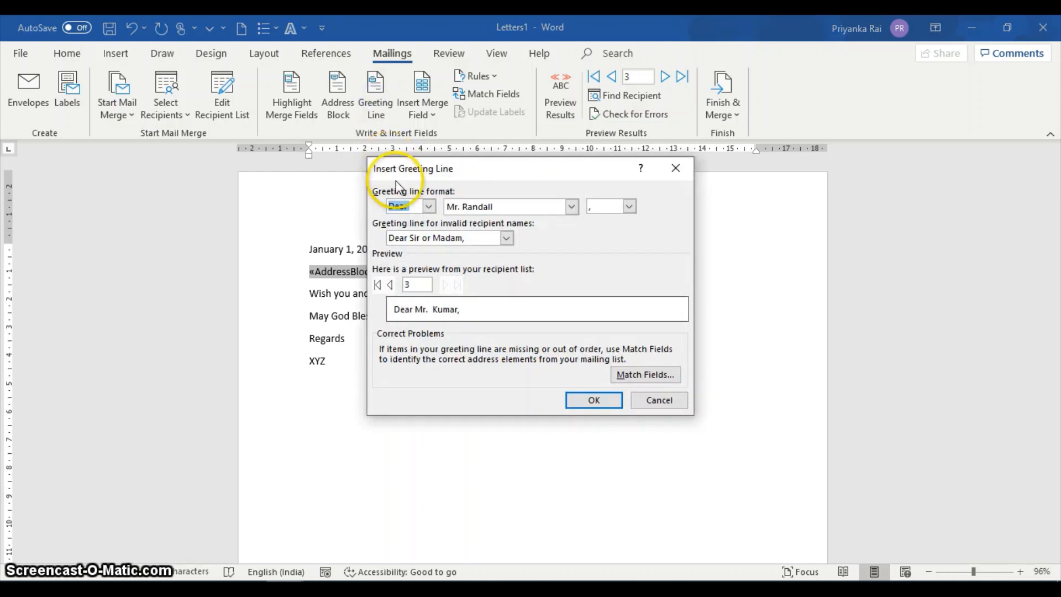
click(431, 207)
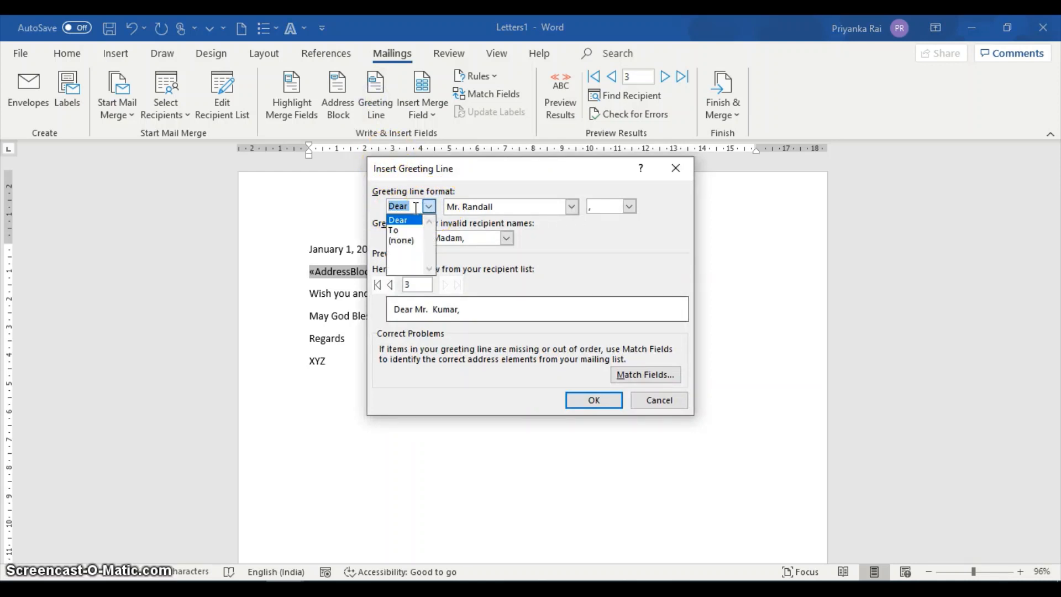
click(409, 221)
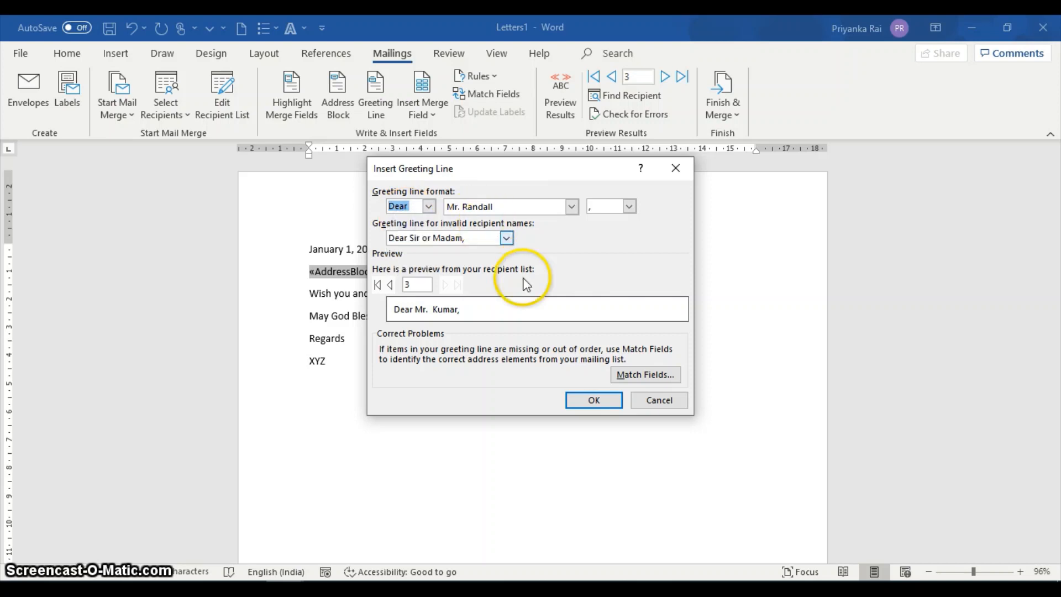
click(391, 285)
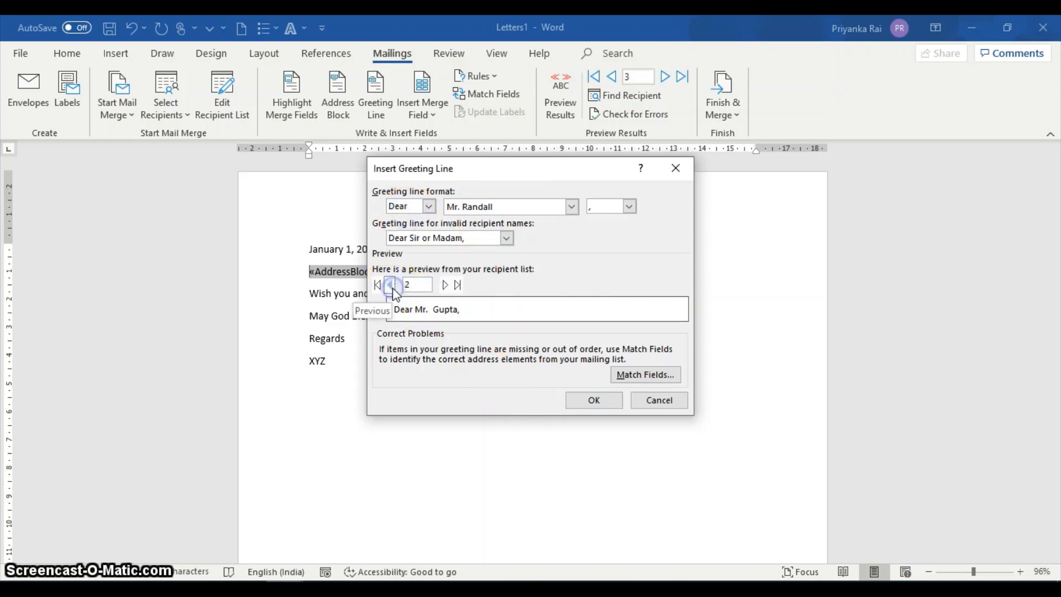
click(391, 285)
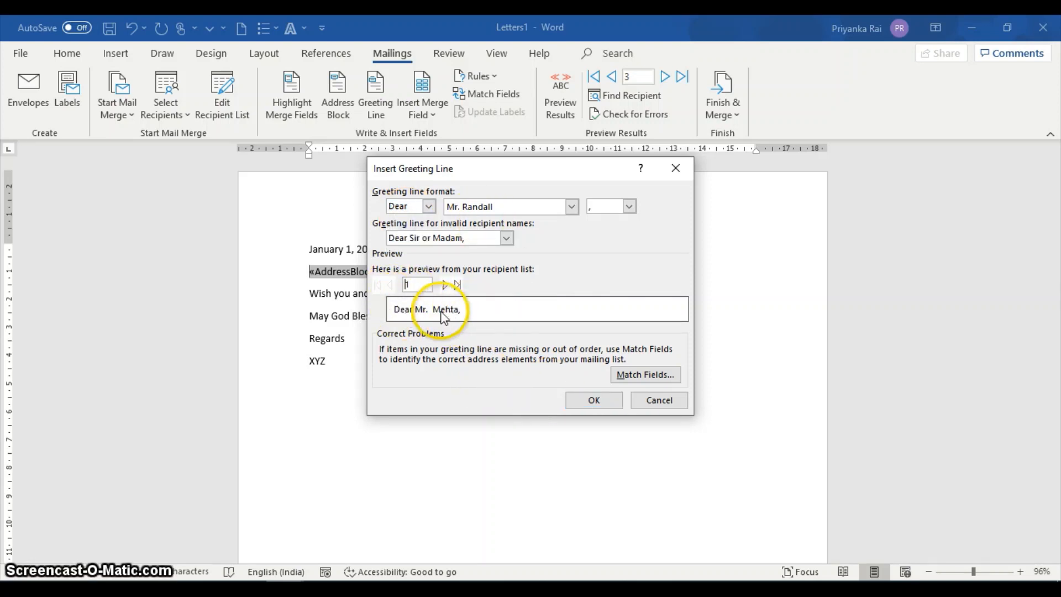
click(591, 402)
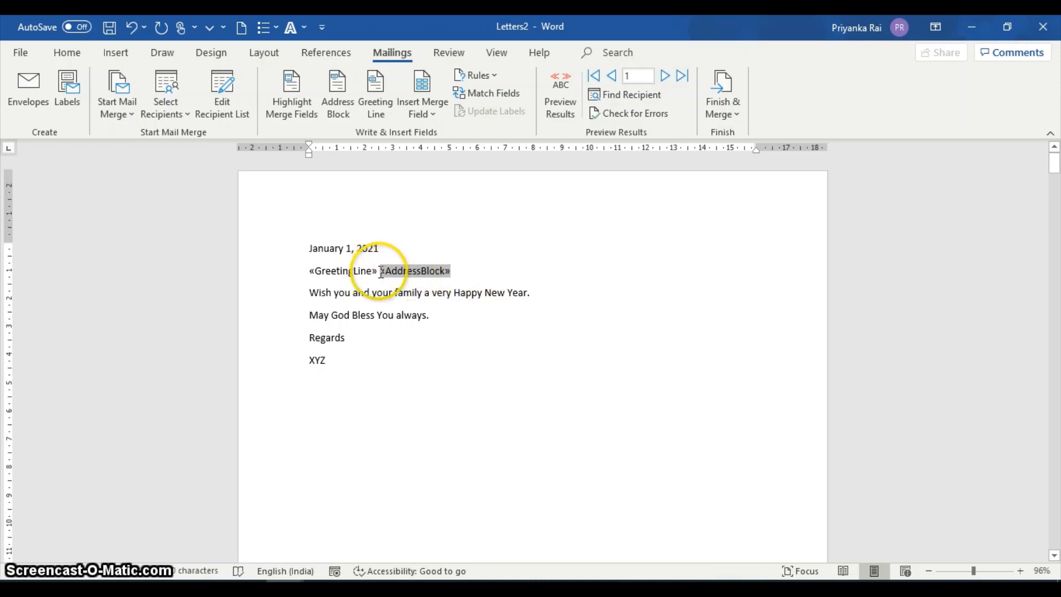
Move the address block onto its own line between the date and the greeting line.
click(487, 271)
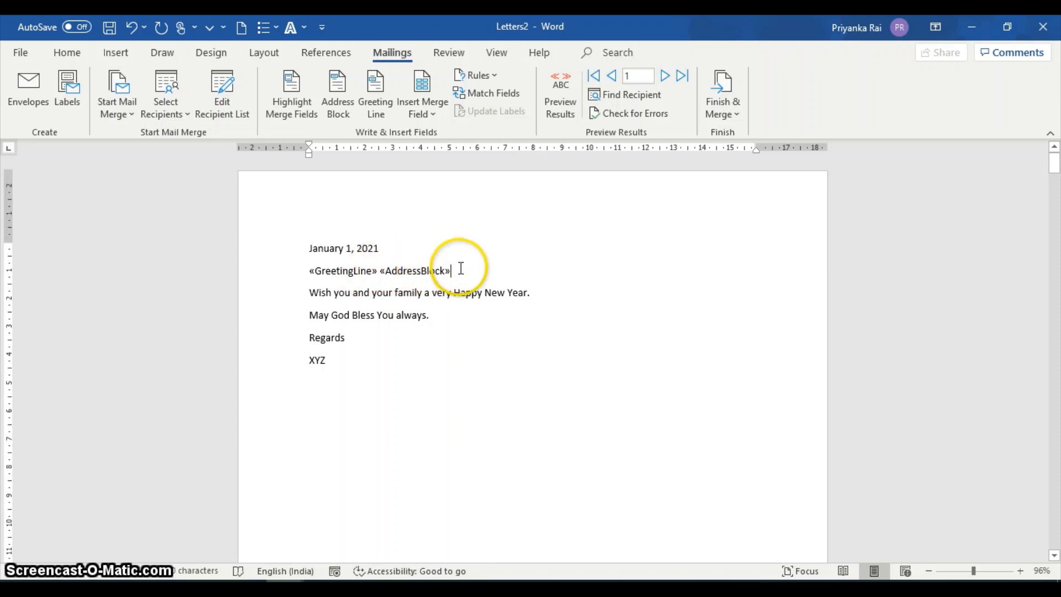
drag(457, 270, 392, 253)
click(392, 254)
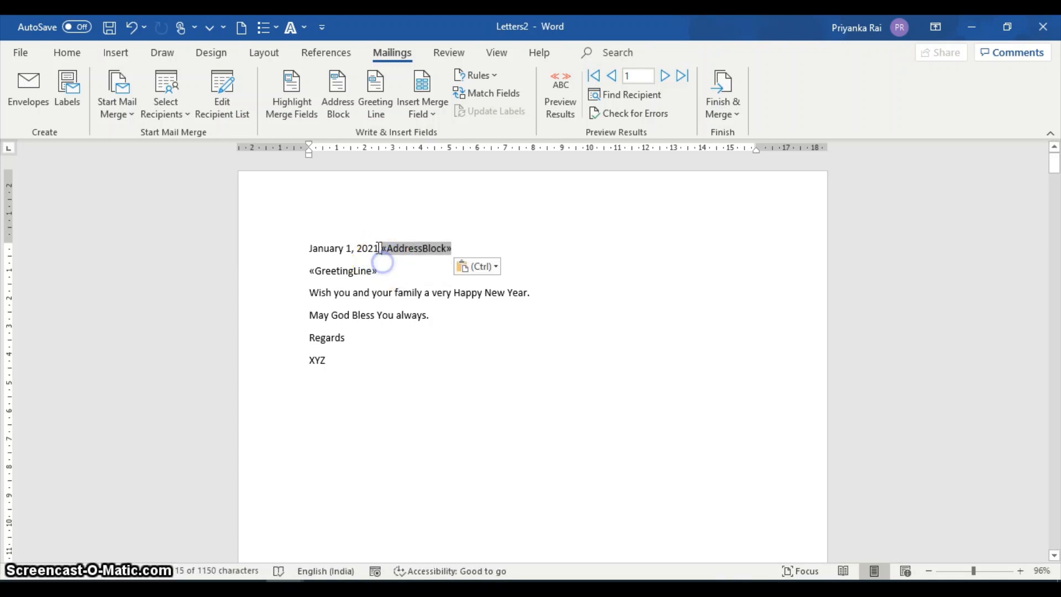
click(379, 248)
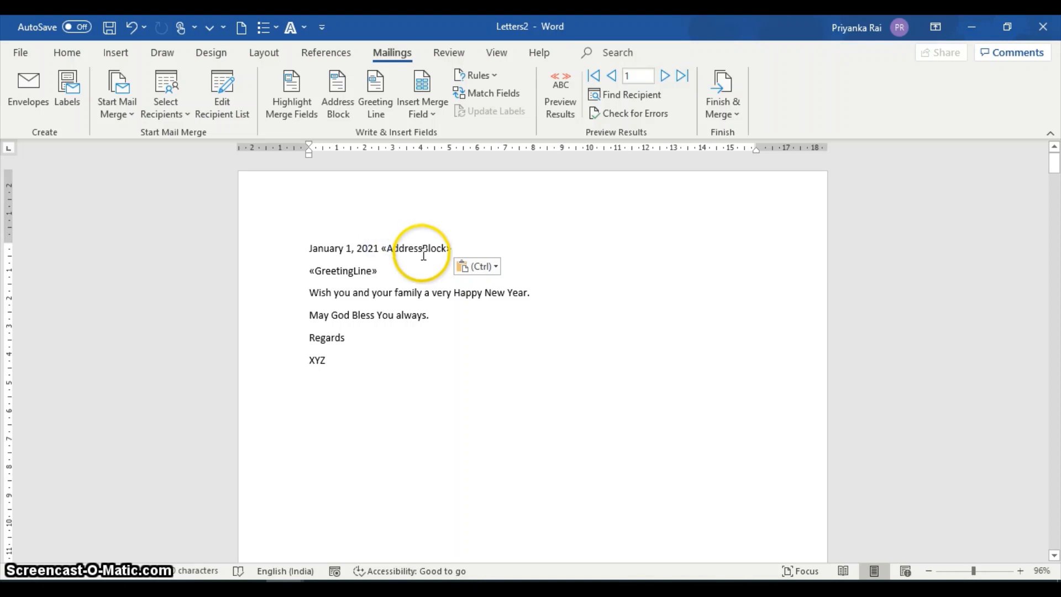
key(Return)
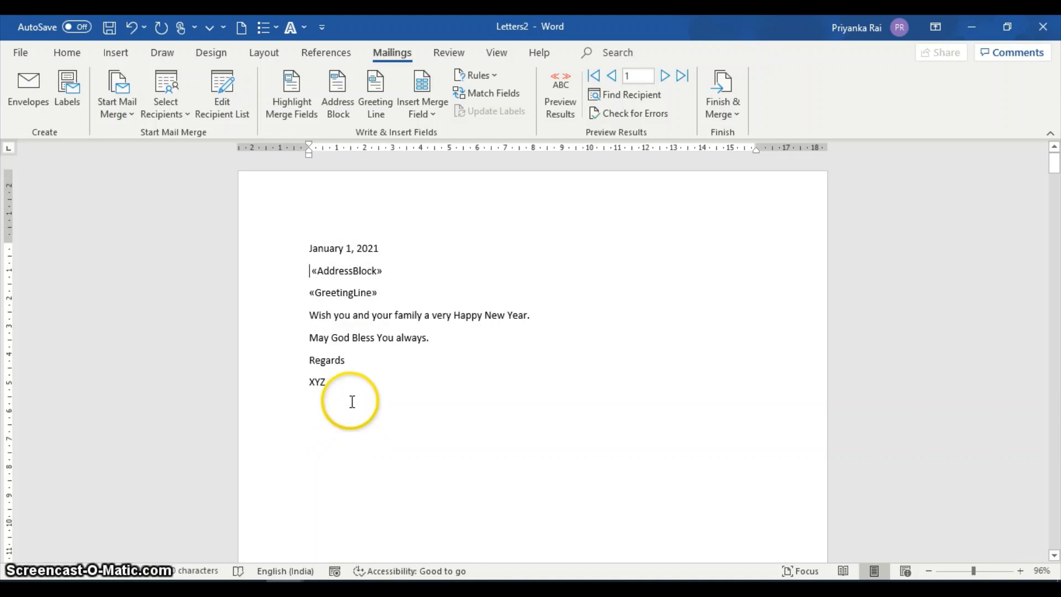
Merge all records into a new document of individual letters and review each recipient's letter.
click(721, 86)
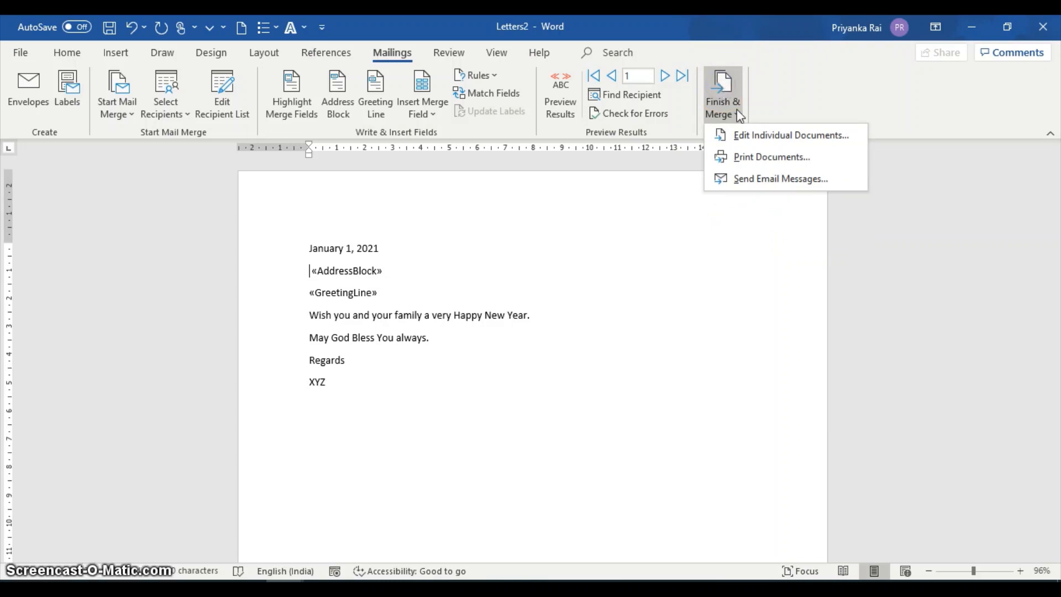
click(754, 139)
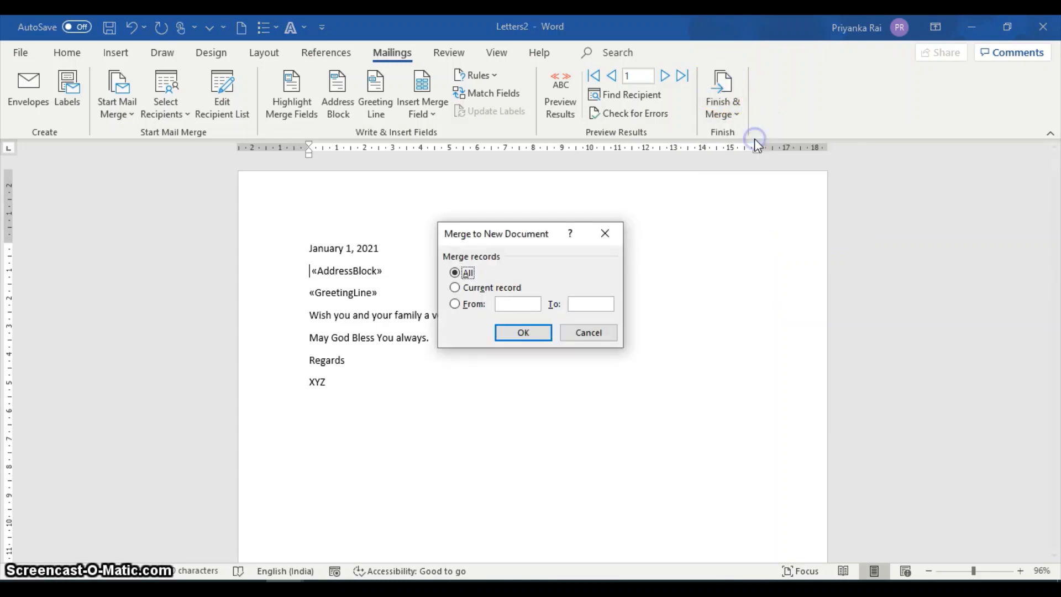
click(523, 333)
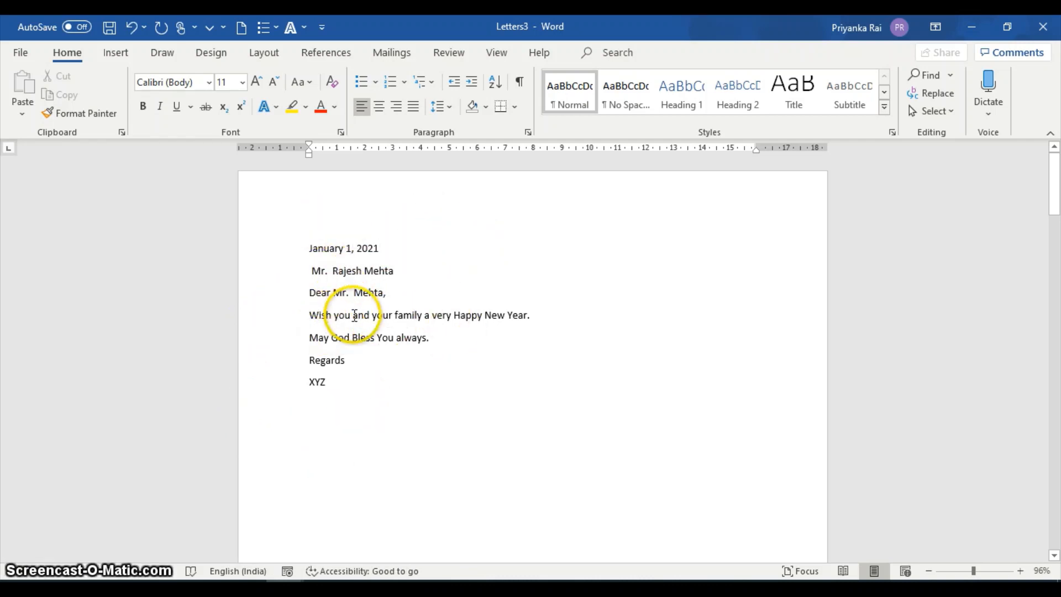
scroll(354, 316, down, 5)
scroll(353, 316, down, 10)
scroll(356, 326, up, 3)
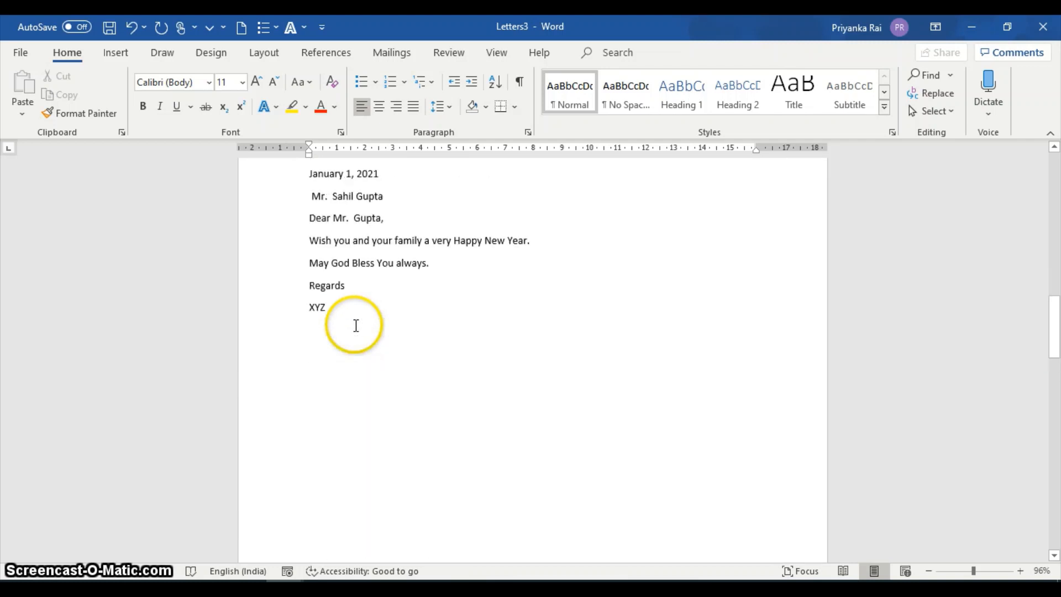
scroll(356, 326, down, 12)
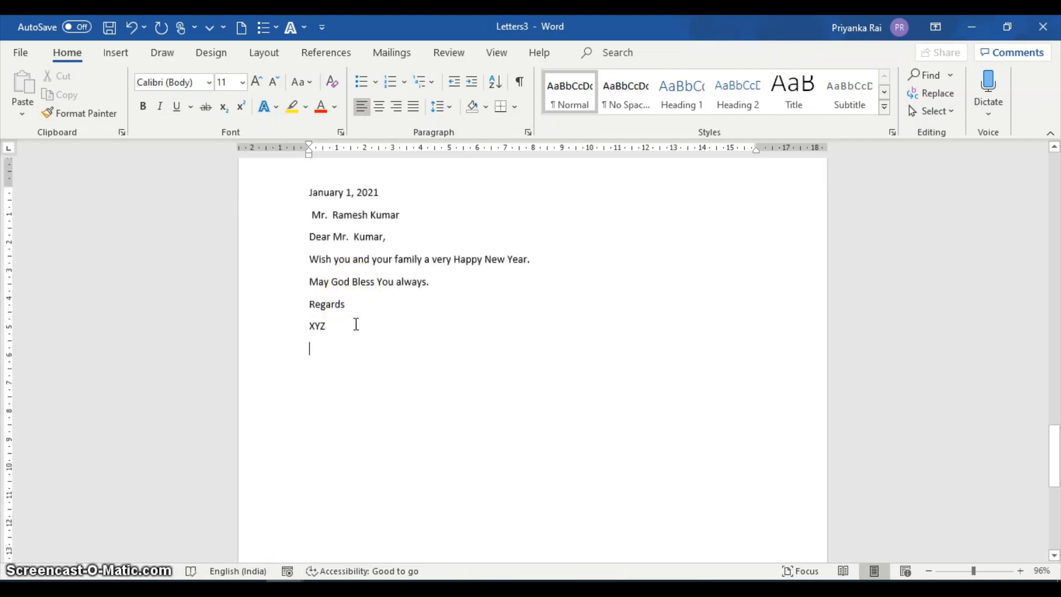
scroll(356, 323, up, 2)
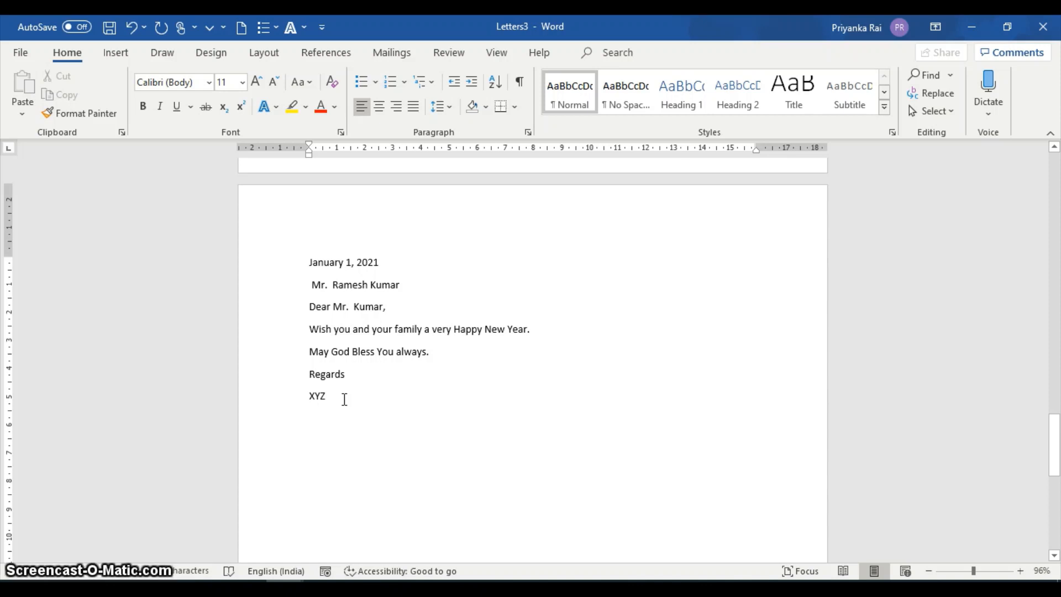
key(Return)
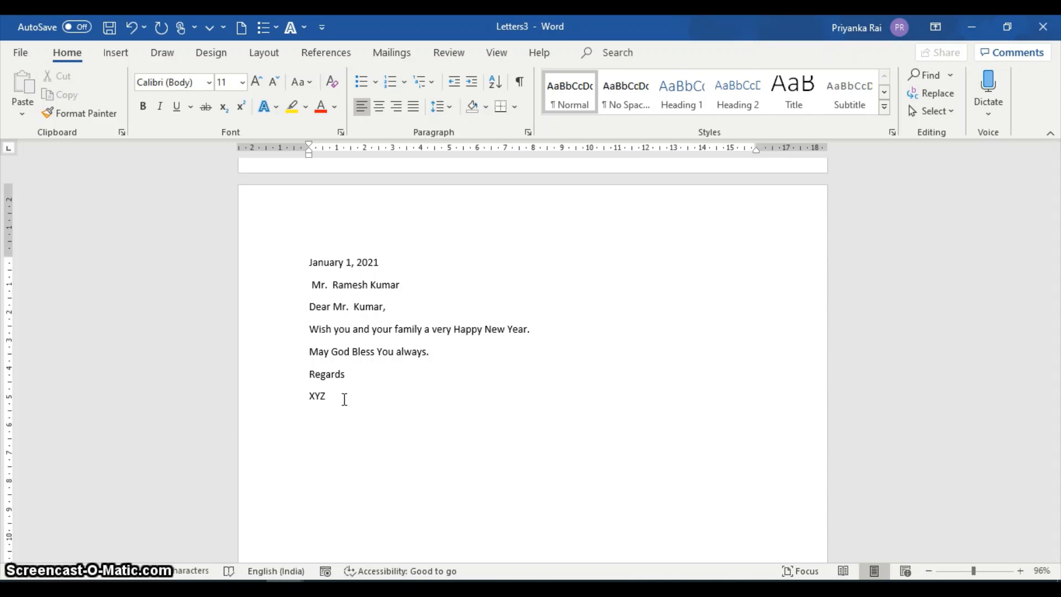